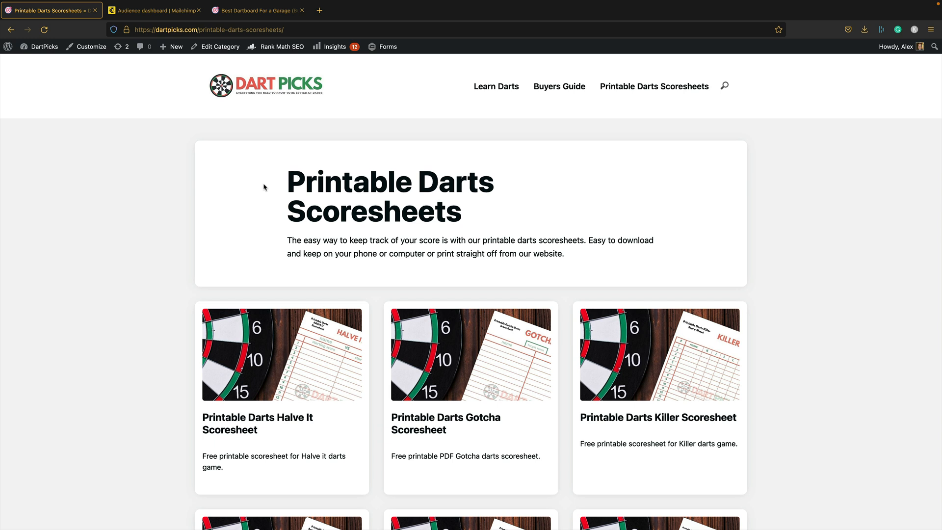
scroll(566, 190, "down", 8)
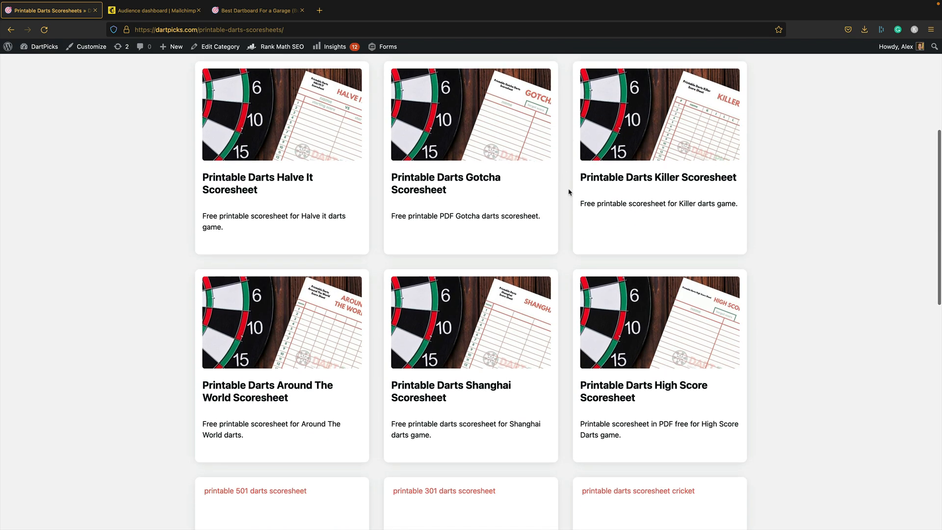
scroll(569, 190, "up", 4)
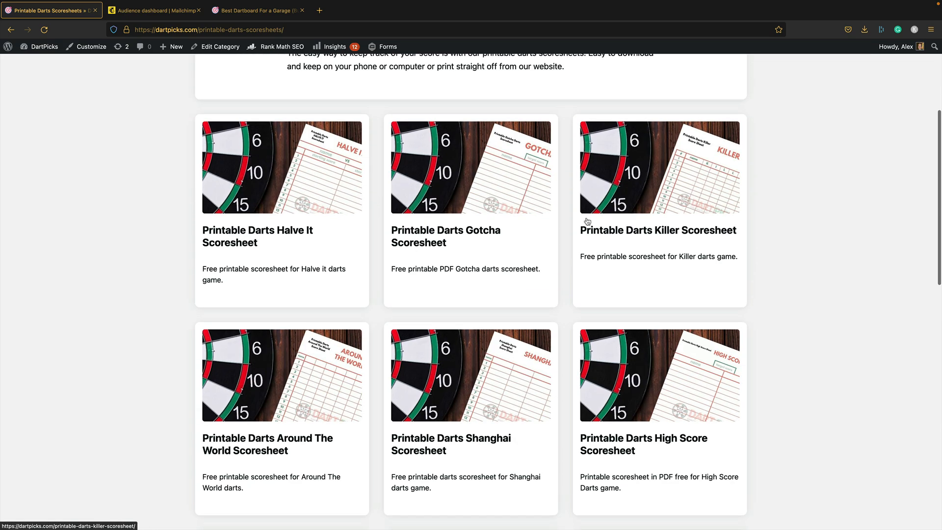
left_click(613, 246)
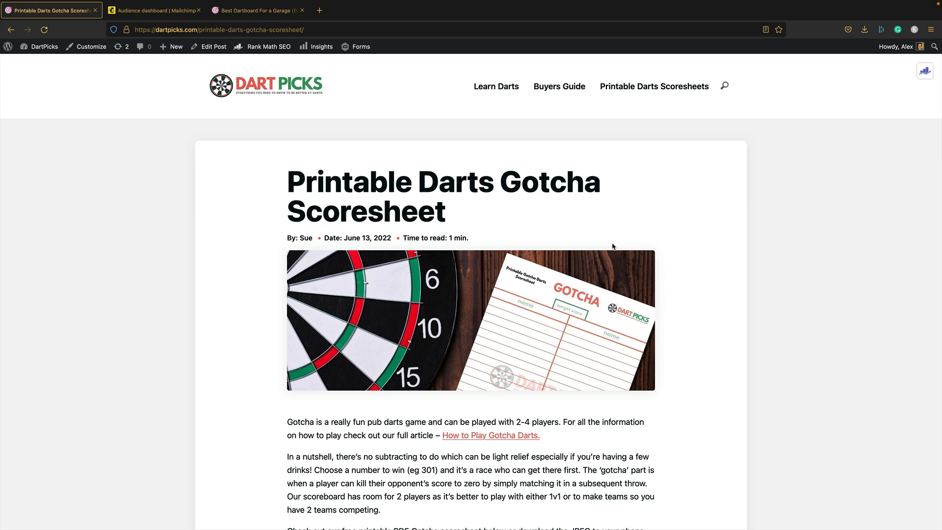
scroll(521, 247, "down", 10)
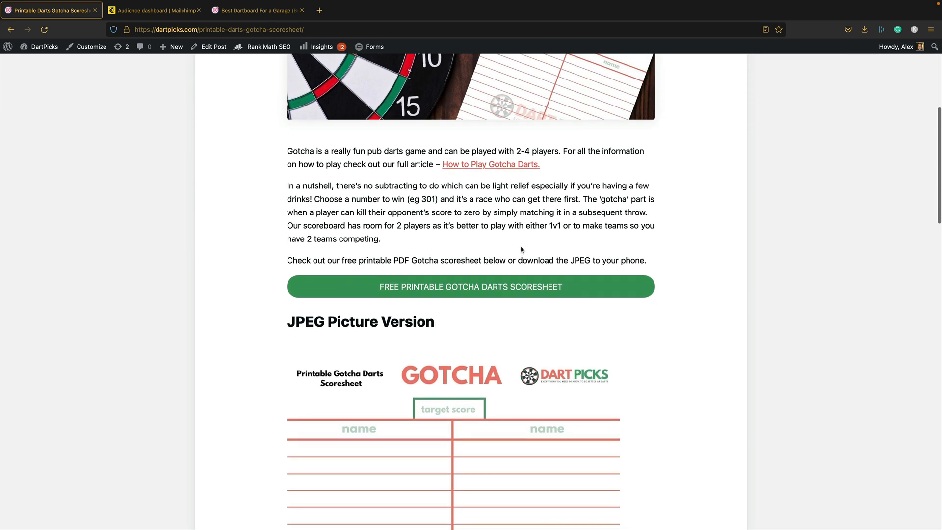
scroll(521, 259, "down", 3)
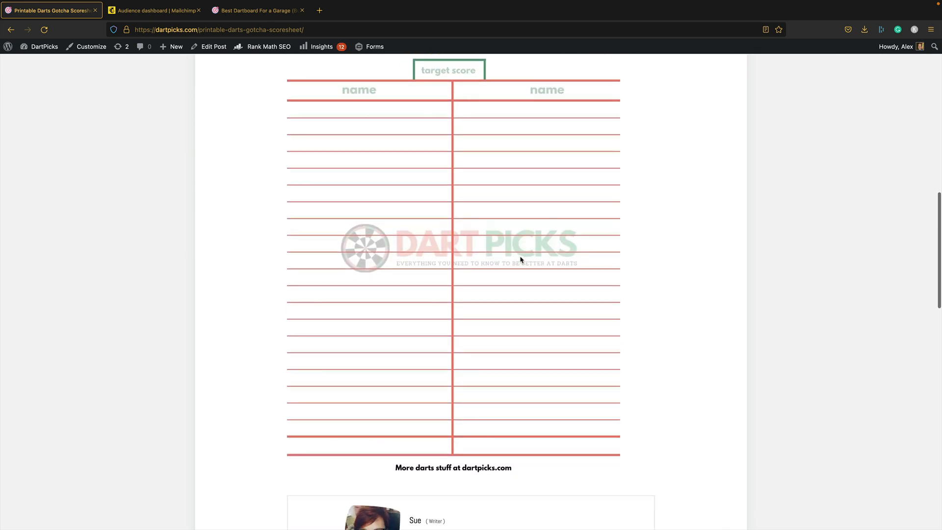
scroll(520, 258, "up", 3)
scroll(425, 189, "up", 5)
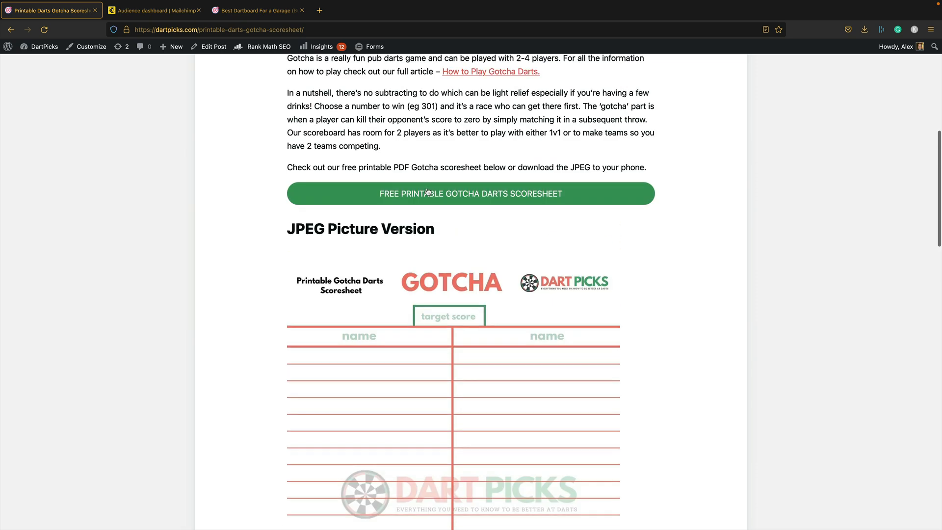
scroll(579, 196, "up", 3)
scroll(580, 198, "down", 2)
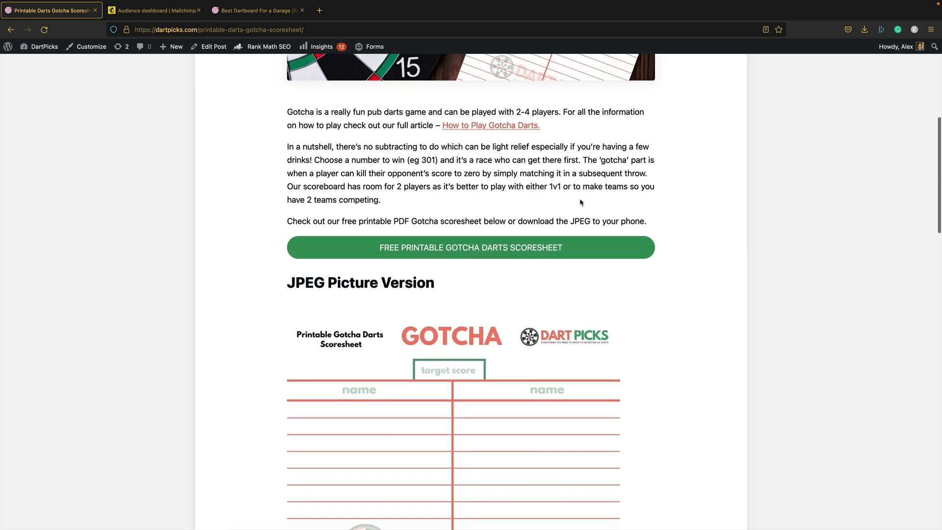
scroll(580, 200, "up", 4)
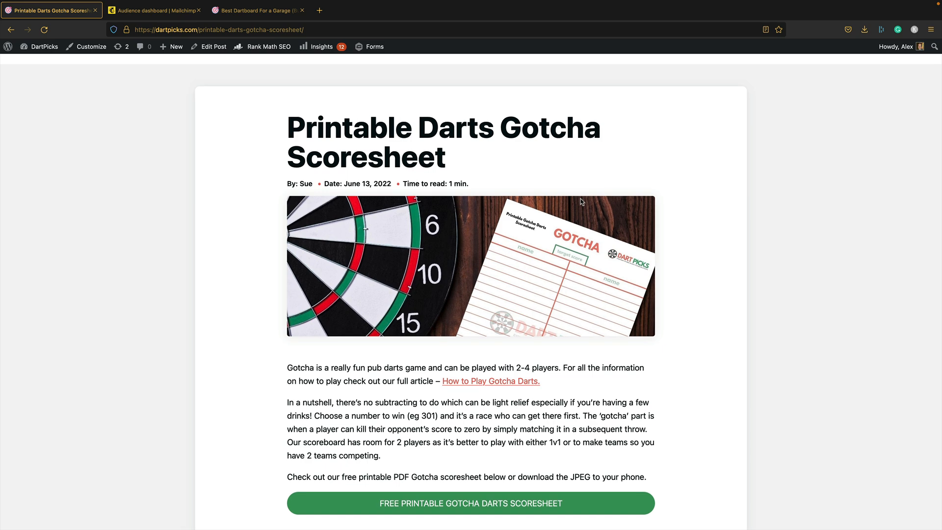
scroll(580, 201, "up", 2)
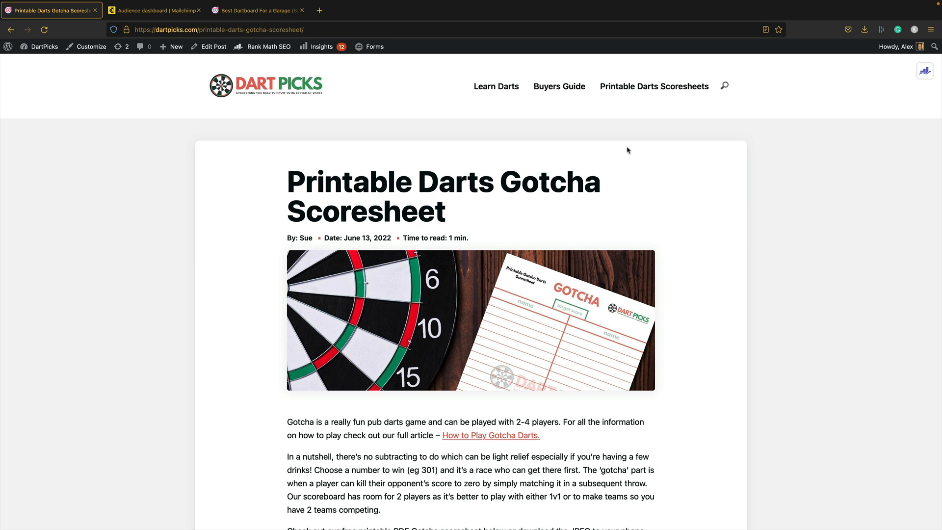
left_click(633, 90)
scroll(449, 284, "down", 8)
scroll(445, 304, "up", 5)
scroll(445, 304, "up", 3)
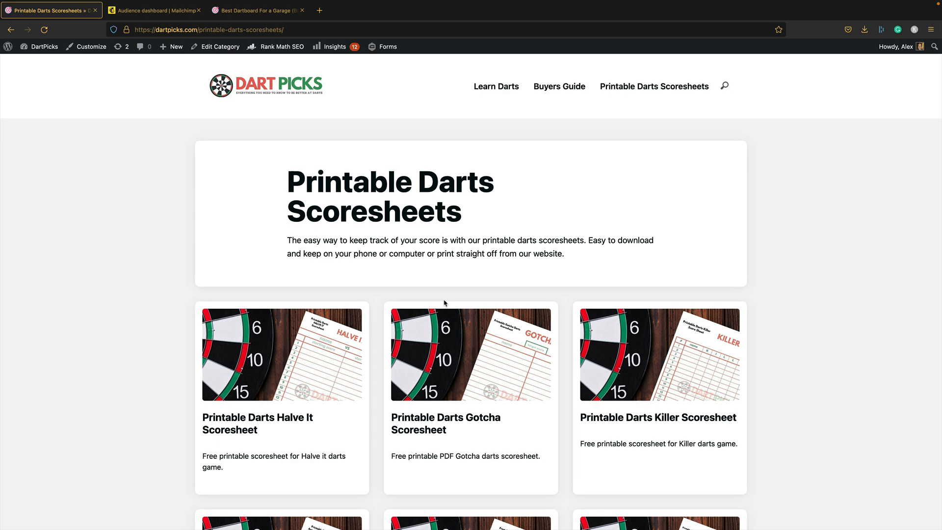
key("ctrl+Tab")
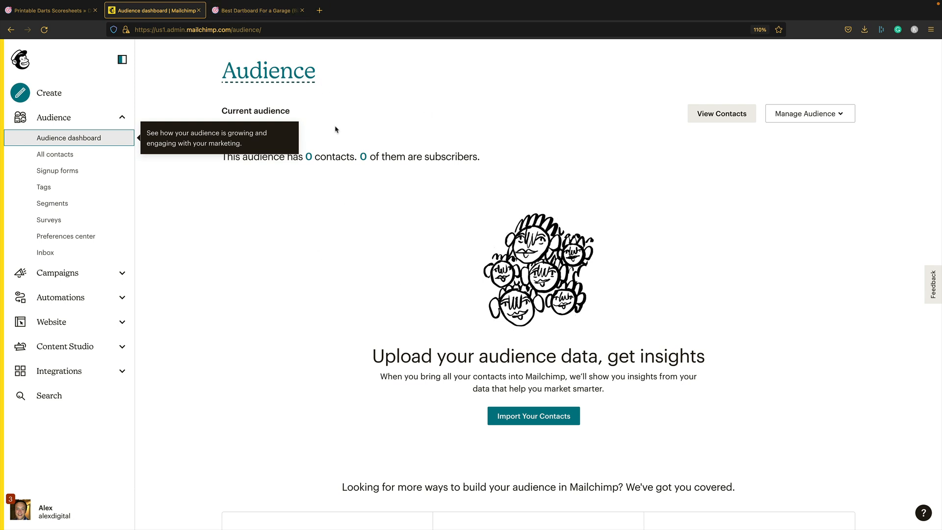
left_click_drag(371, 157, 278, 176)
left_click(289, 200)
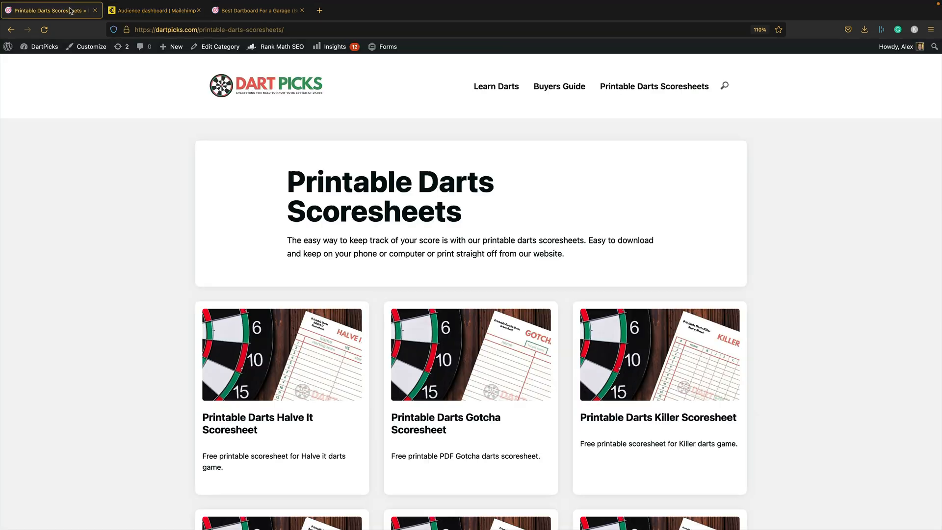
left_click(70, 10)
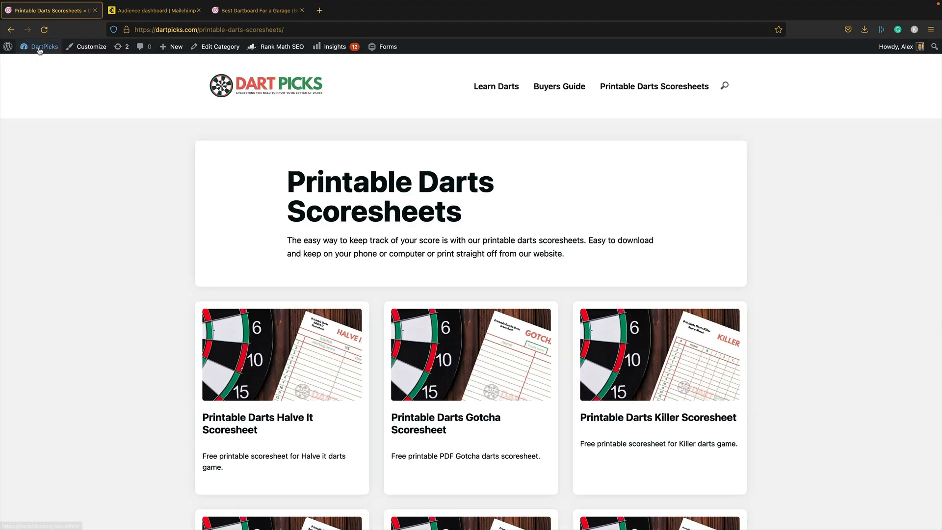
- Search the plugin directory for 'hustle' and activate the Hustle email marketing plugin
left_click(46, 62)
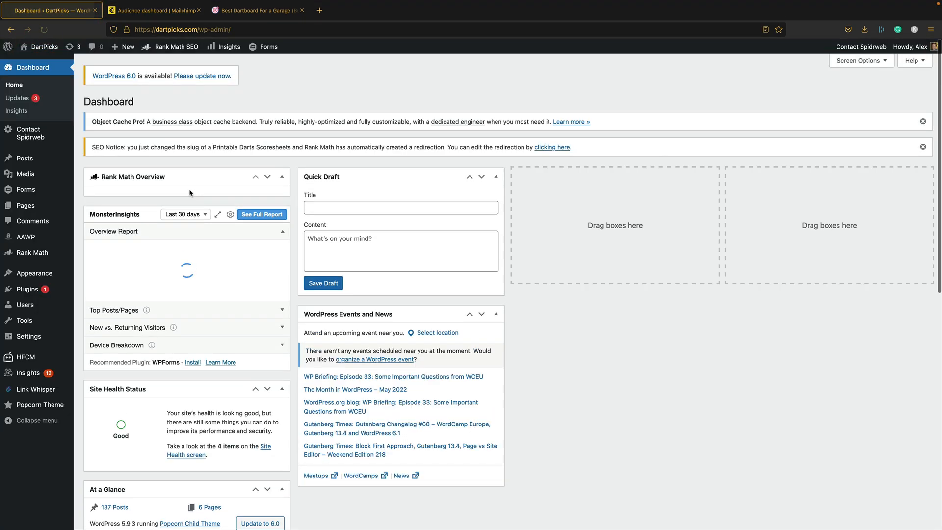
mouse_move(26, 289)
left_click(112, 302)
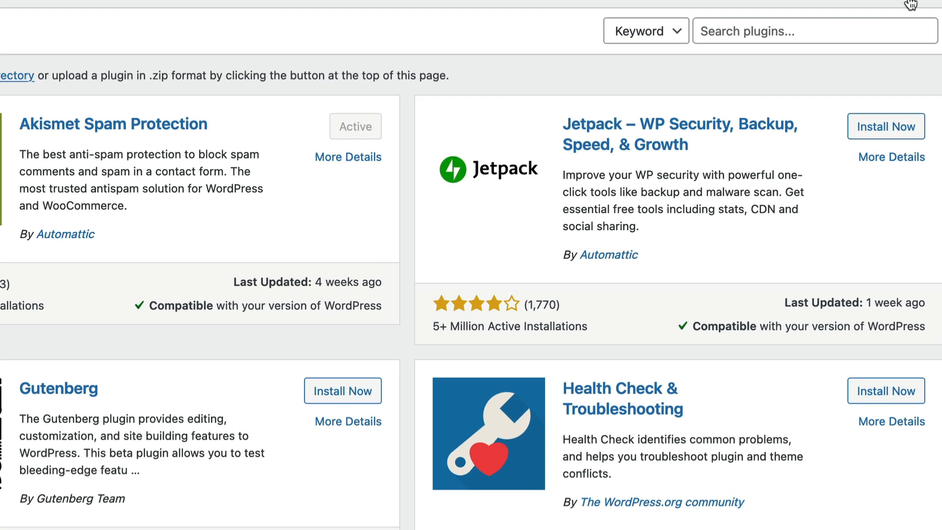
left_click(811, 28)
type("hustle")
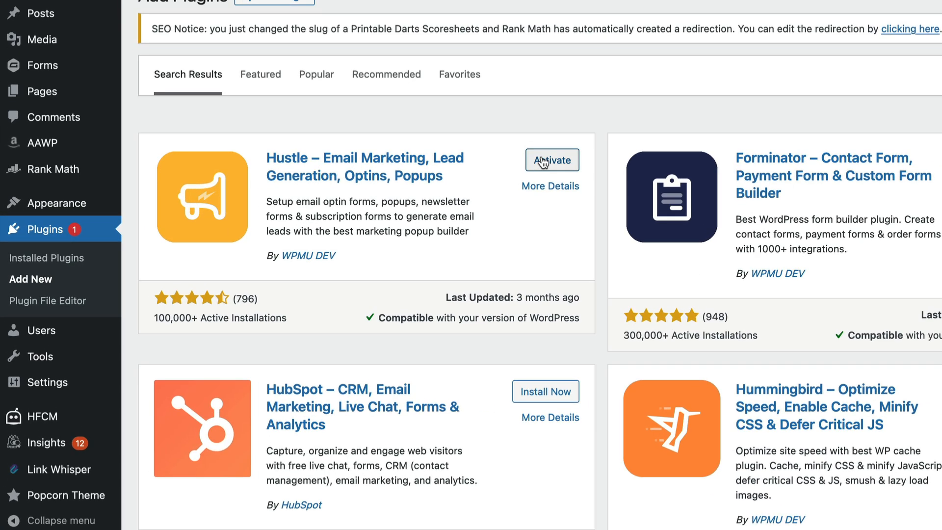
left_click(536, 160)
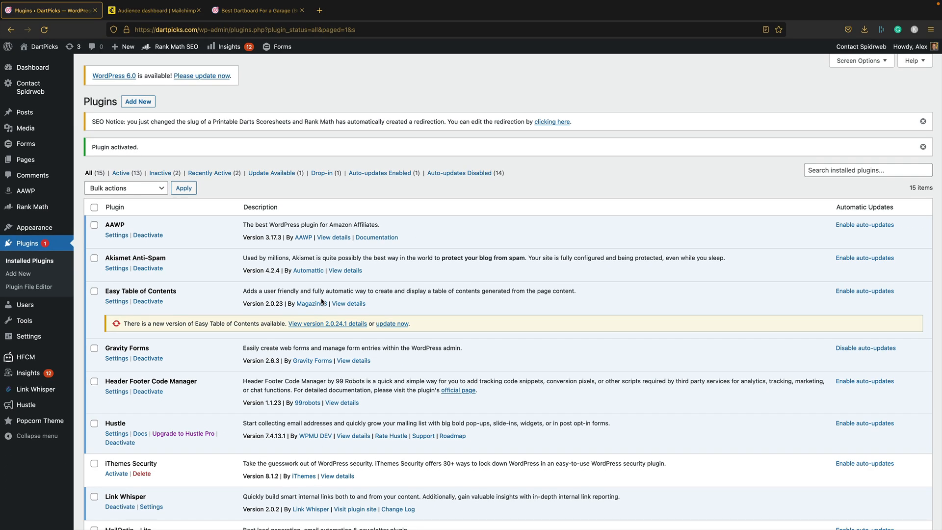
scroll(418, 253, "down", 3)
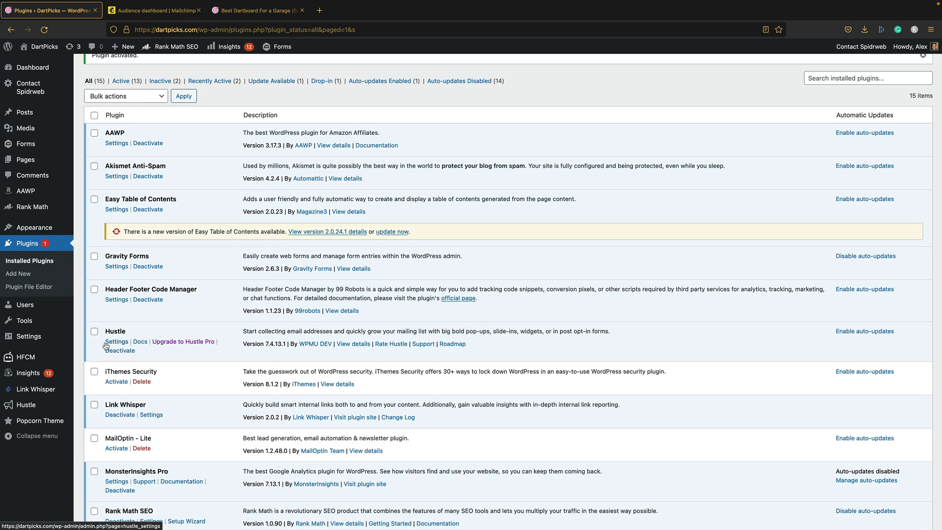
- In Hustle Settings, replace the sender email address with the site's own address and save
left_click(121, 340)
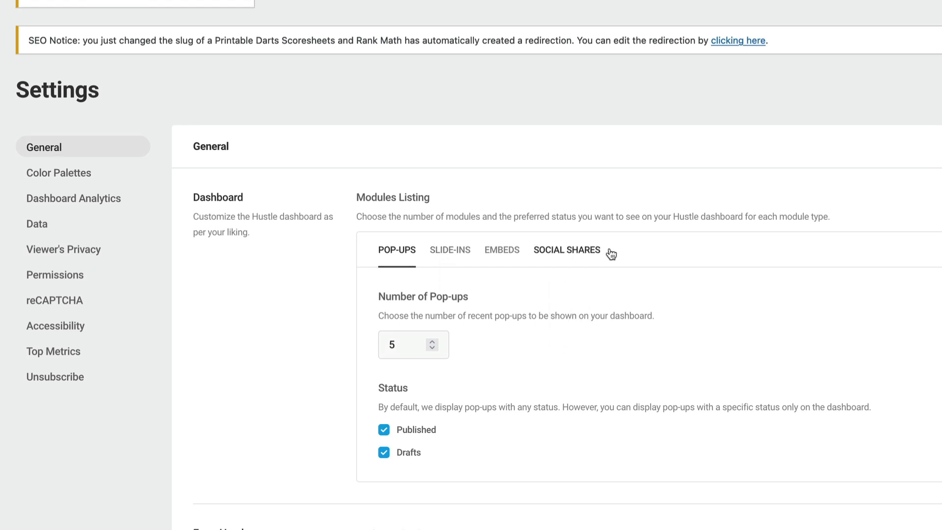
scroll(373, 324, "down", 4)
left_click_drag(500, 383, 100, 376)
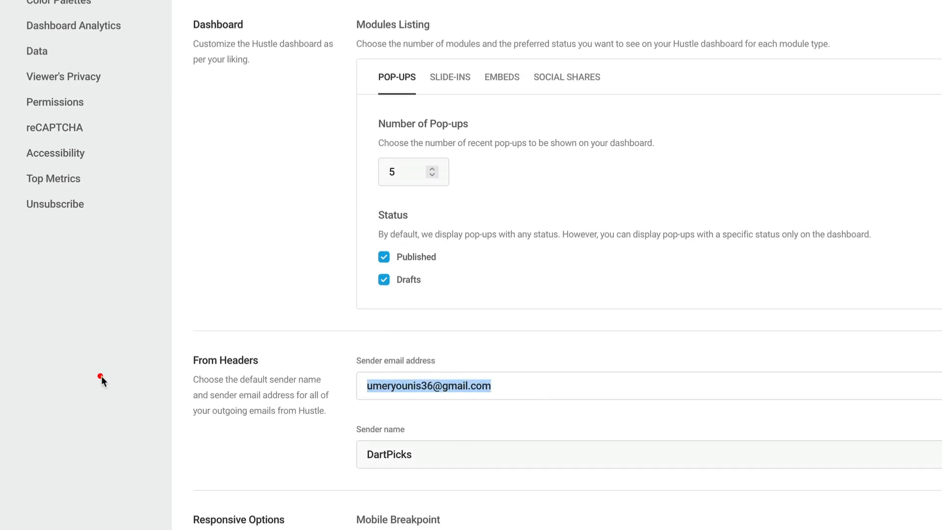
scroll(767, 251, "down", 2)
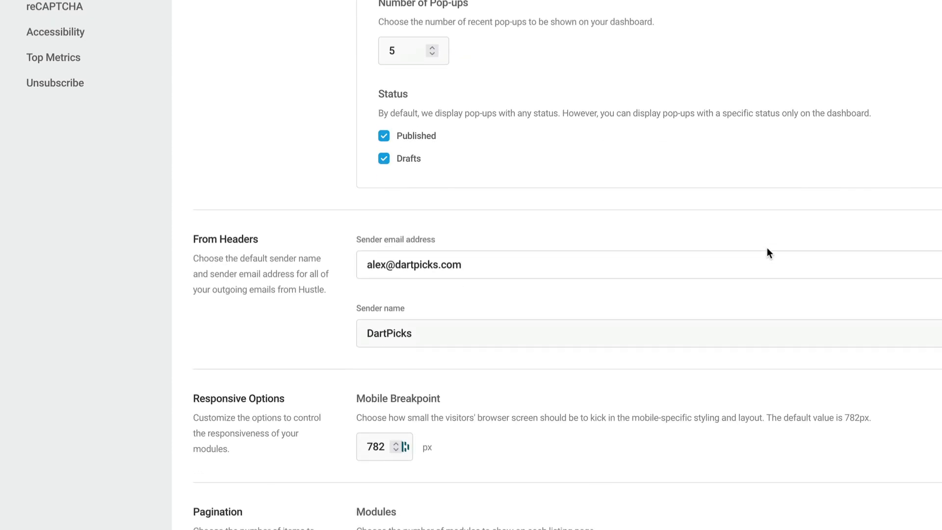
scroll(767, 250, "down", 1)
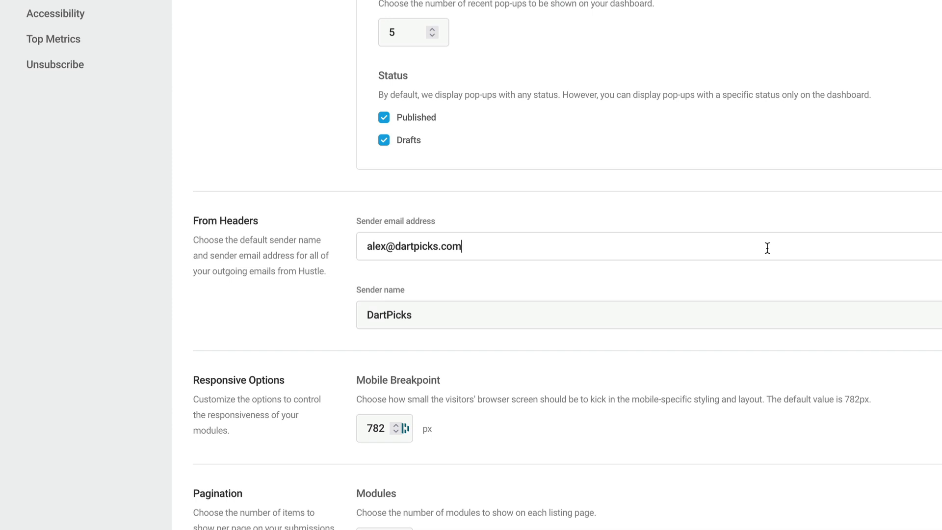
scroll(768, 248, "down", 2)
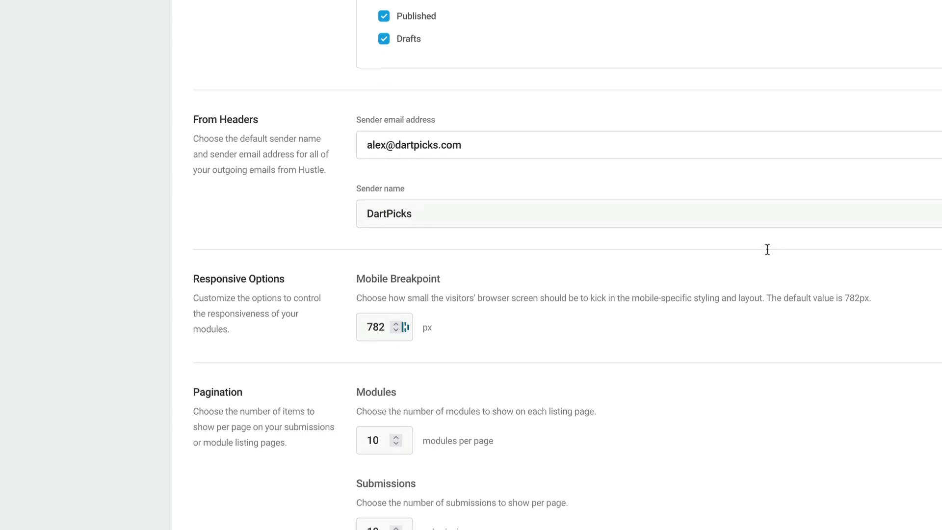
scroll(479, 287, "down", 3)
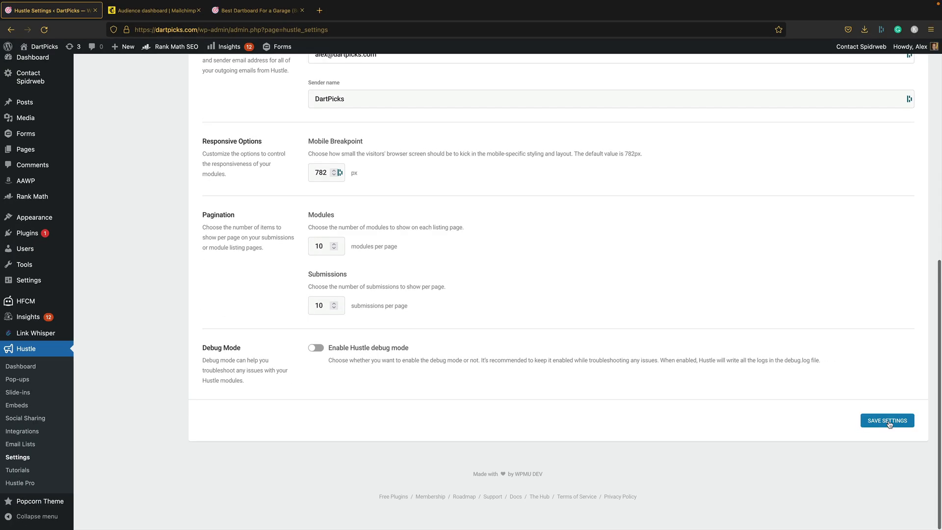
left_click(887, 420)
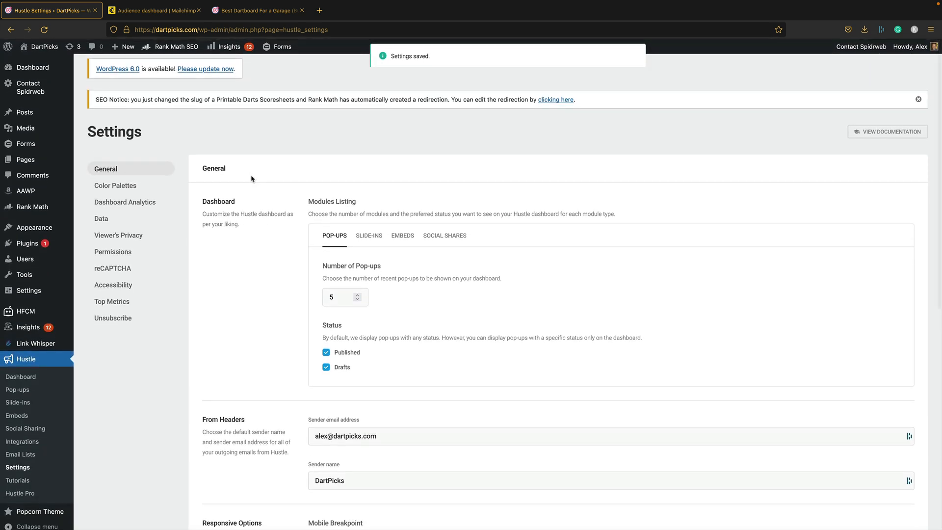
- Review the Color Palettes, Dashboard Analytics, Data and Viewer's Privacy settings, then open Integrations
left_click(115, 185)
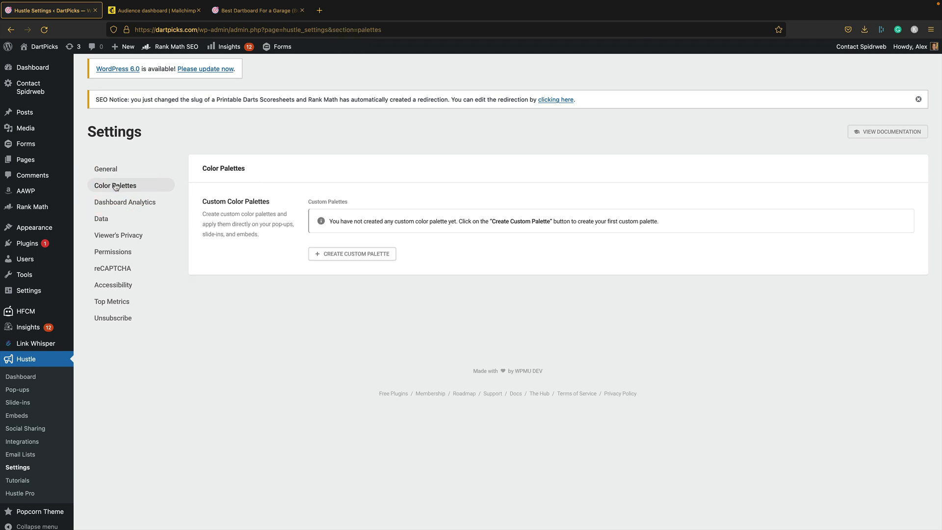
left_click(133, 208)
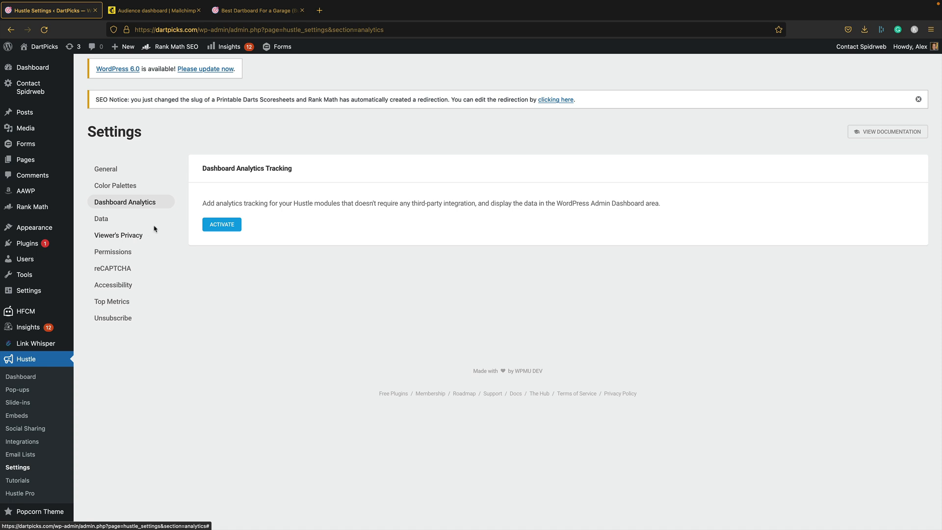
left_click(127, 222)
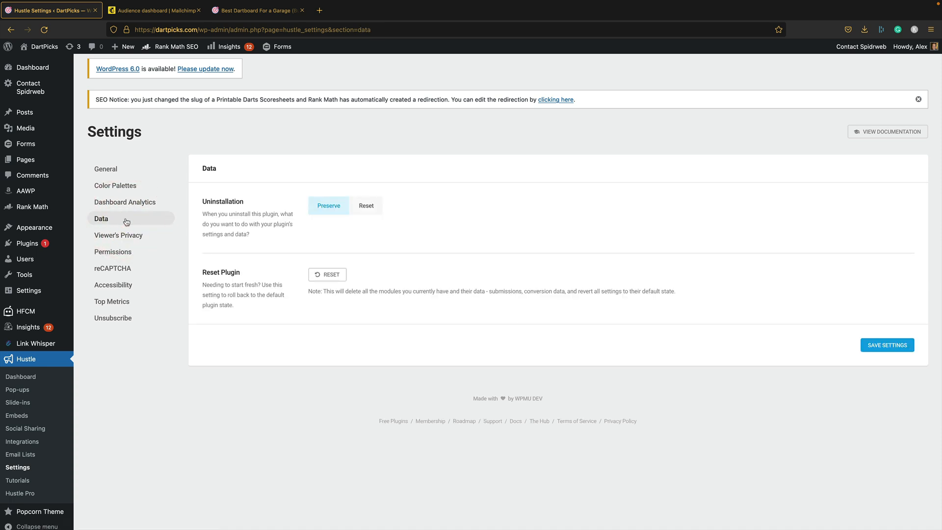
left_click(123, 235)
scroll(225, 262, "down", 3)
scroll(226, 263, "up", 3)
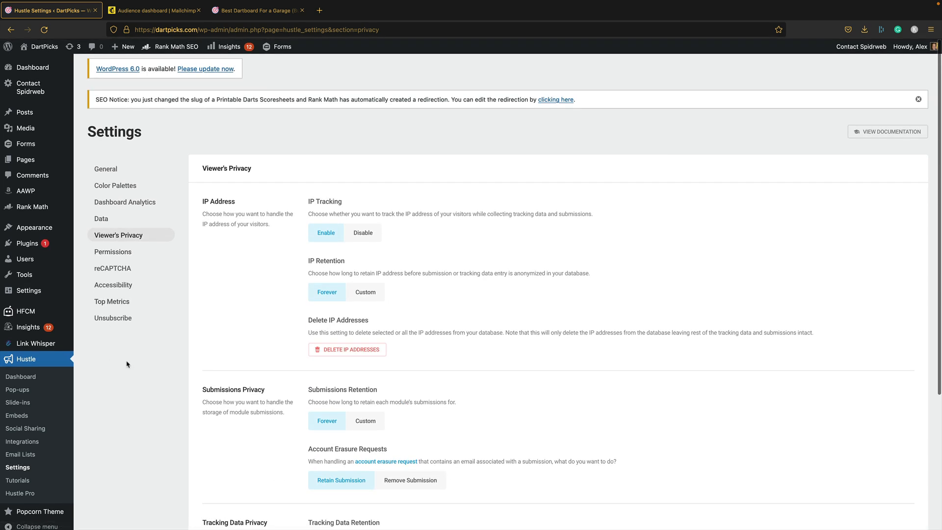
left_click(56, 441)
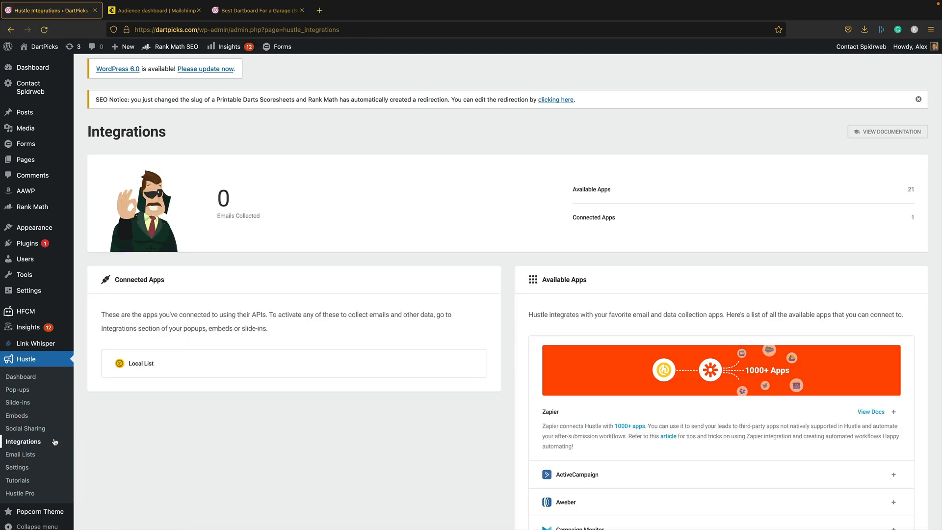
- Open the Configure Mailchimp dialog from the Integrations list and reach Mailchimp's API keys page
scroll(738, 370, "down", 3)
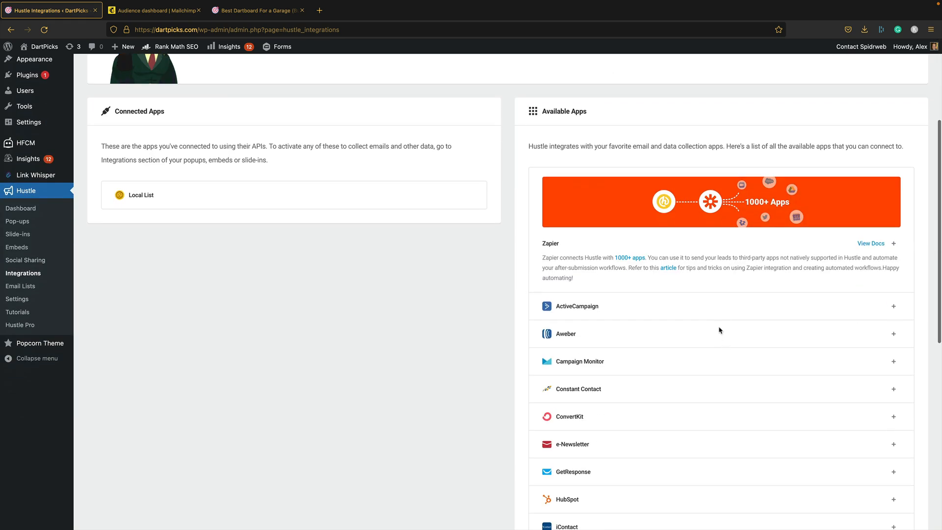
scroll(711, 282, "down", 2)
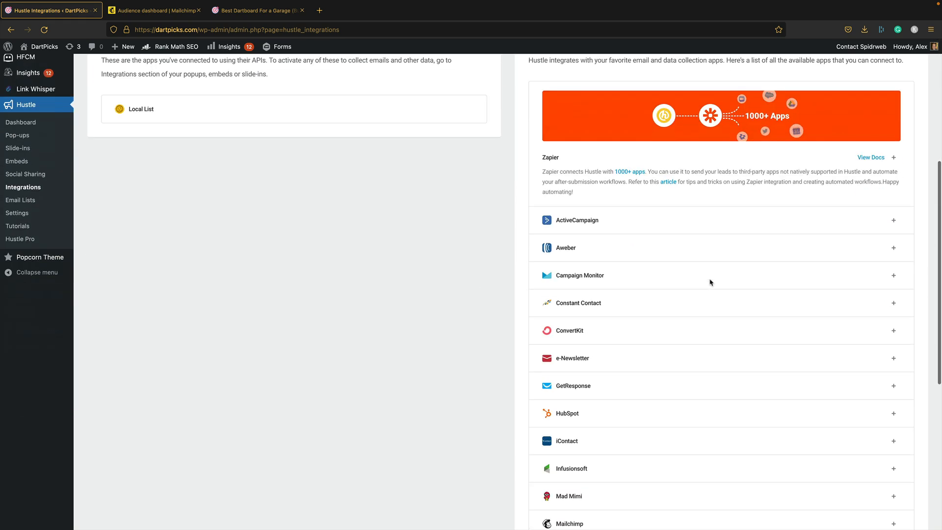
scroll(711, 282, "up", 2)
left_click(255, 228)
left_click(176, 230)
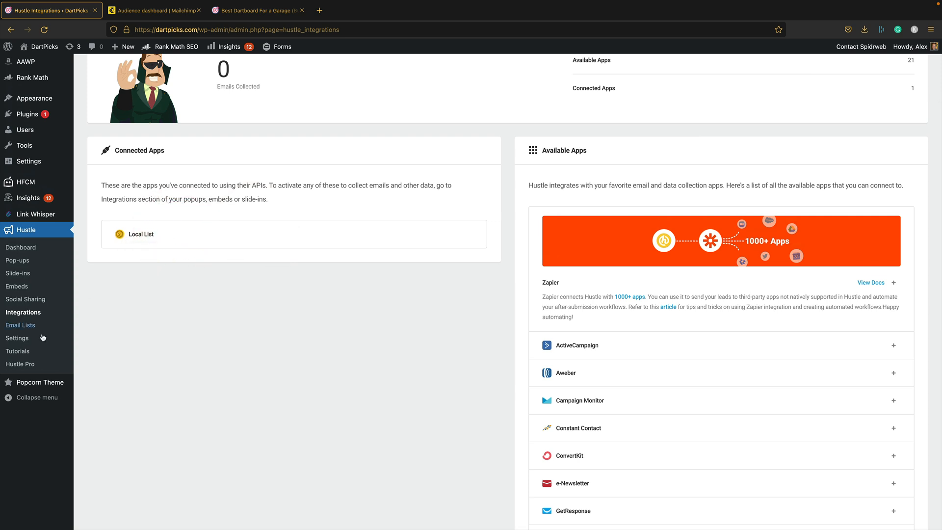
scroll(763, 323, "down", 3)
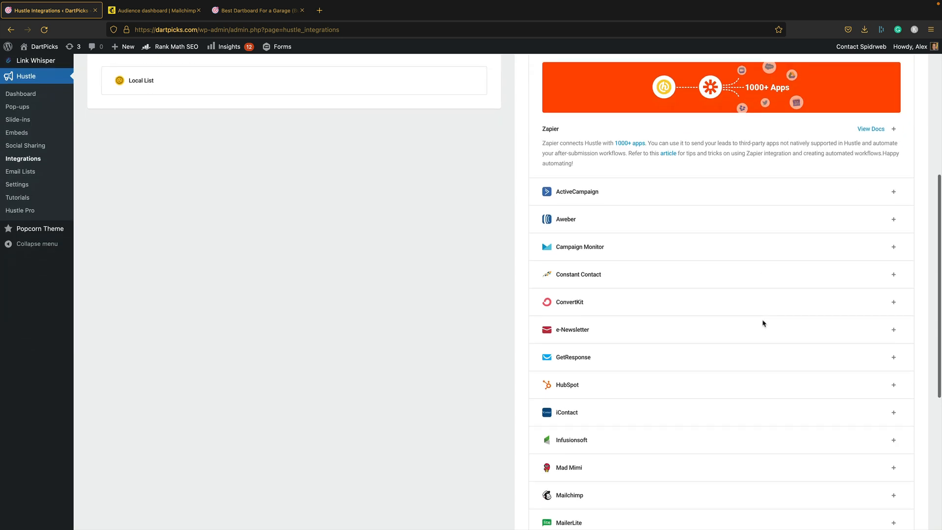
scroll(763, 323, "down", 2)
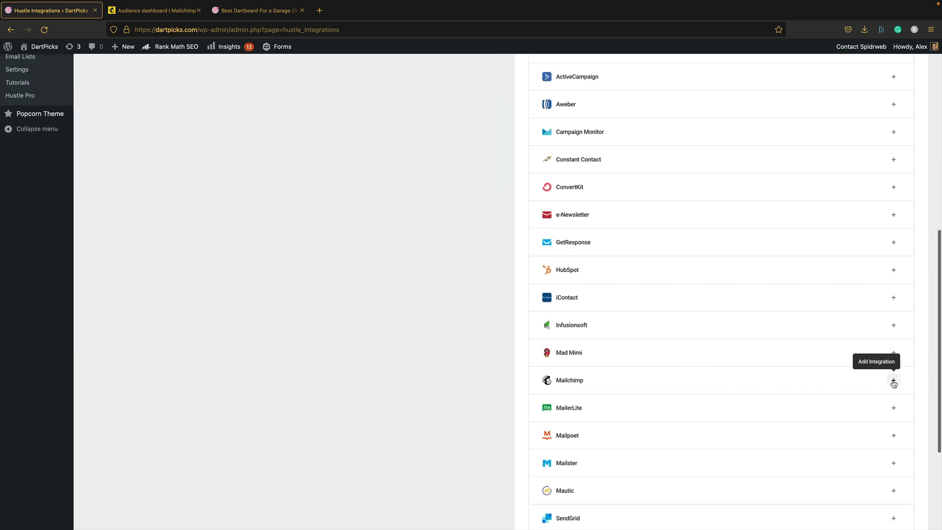
left_click(893, 380)
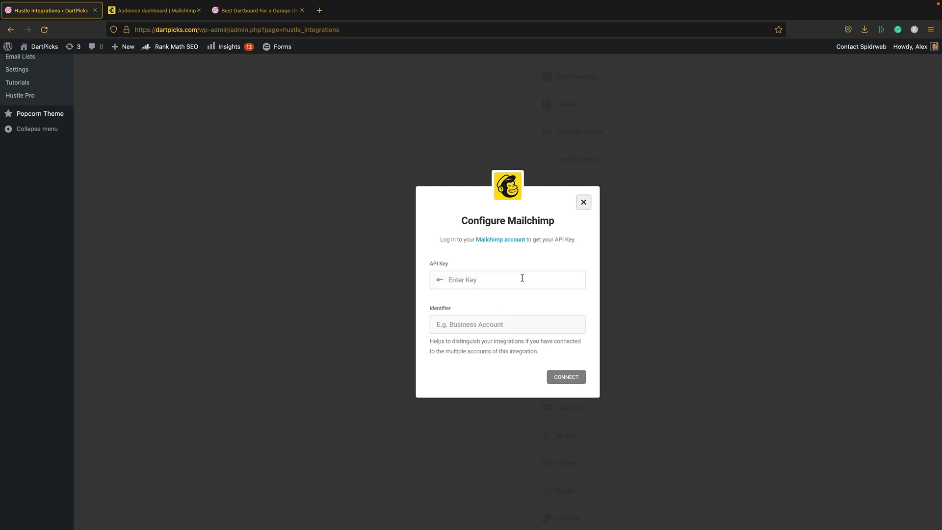
left_click(479, 281)
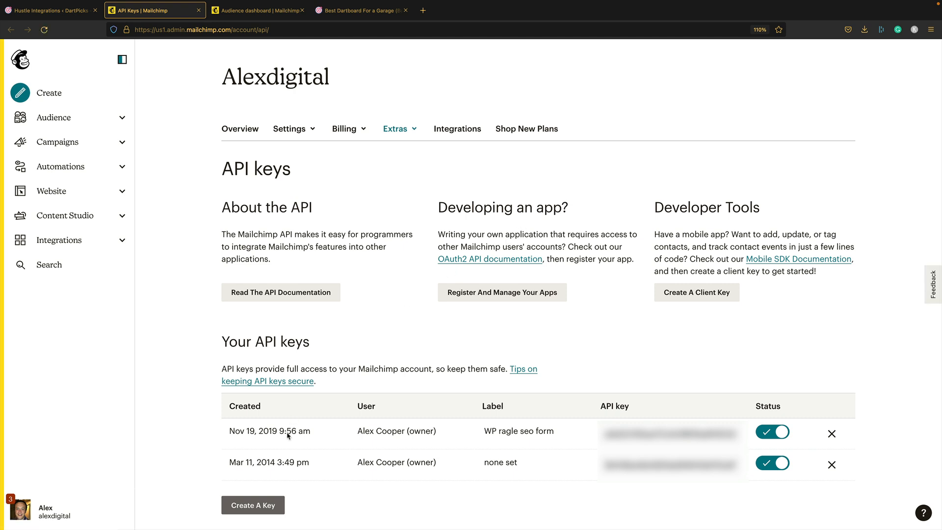
- Create a new Mailchimp API key labelled DartPicks and copy its value
left_click(245, 503)
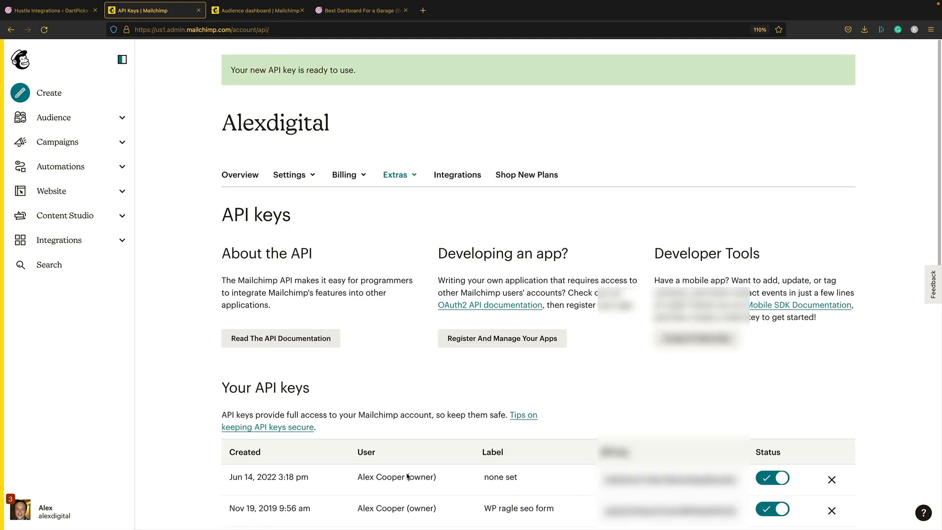
scroll(439, 436, "down", 3)
scroll(438, 435, "down", 1)
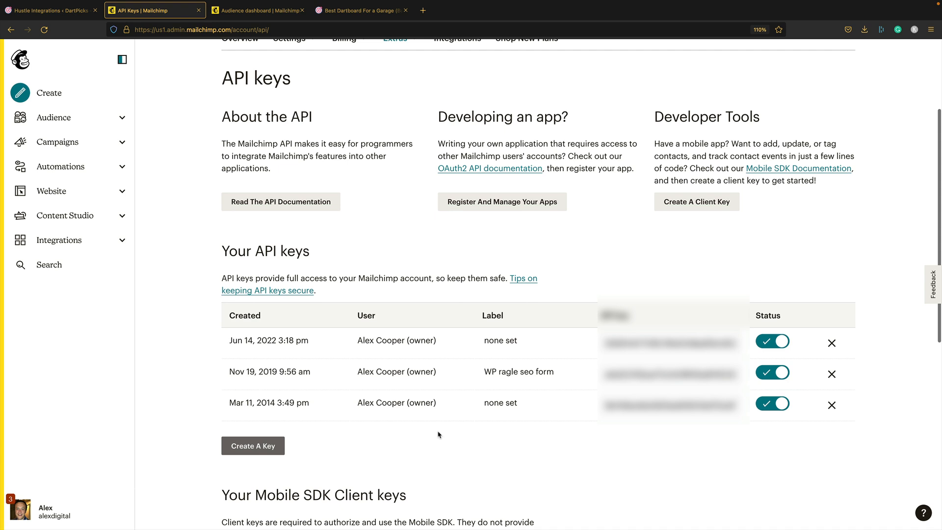
left_click(490, 402)
type("DartPicks")
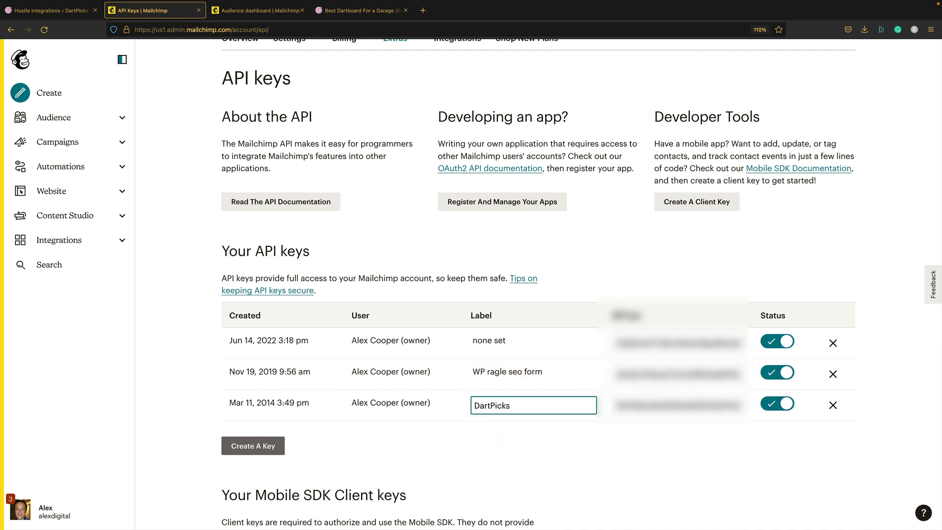
left_click(609, 445)
left_click(644, 402)
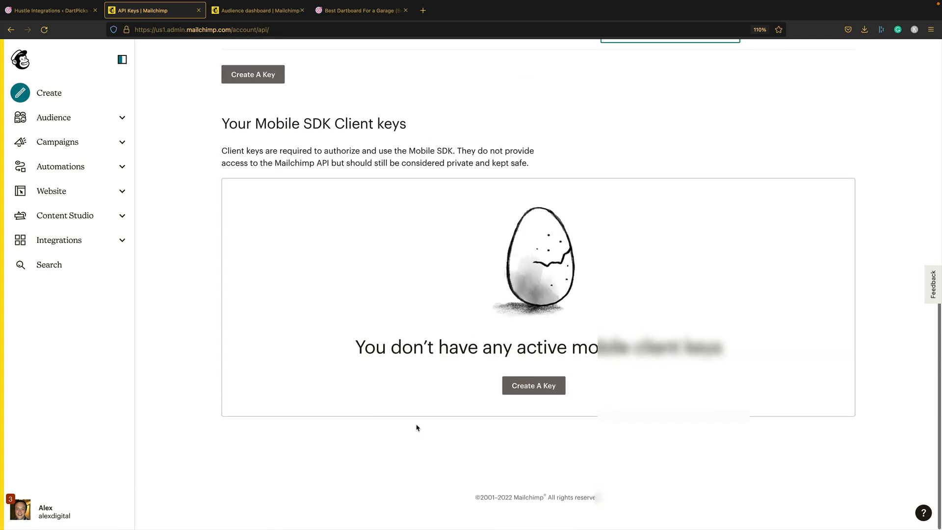
scroll(407, 418, "down", 1)
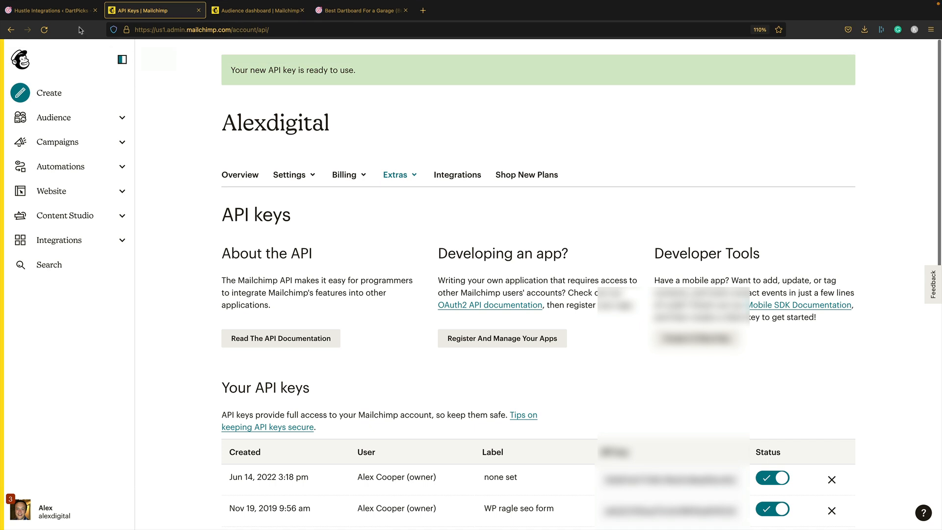
left_click(70, 11)
- Paste the API key, enter identifier DartPicks and connect Mailchimp
key("ctrl+v")
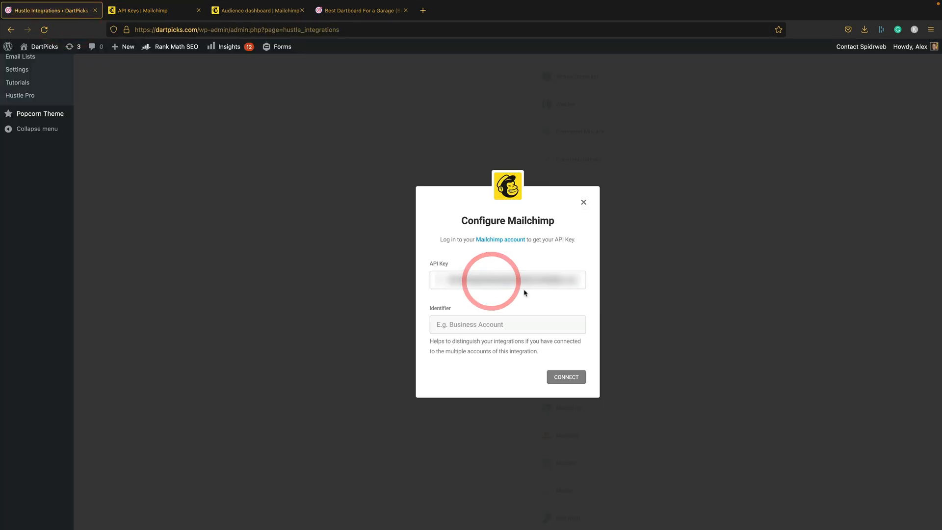
left_click(504, 324)
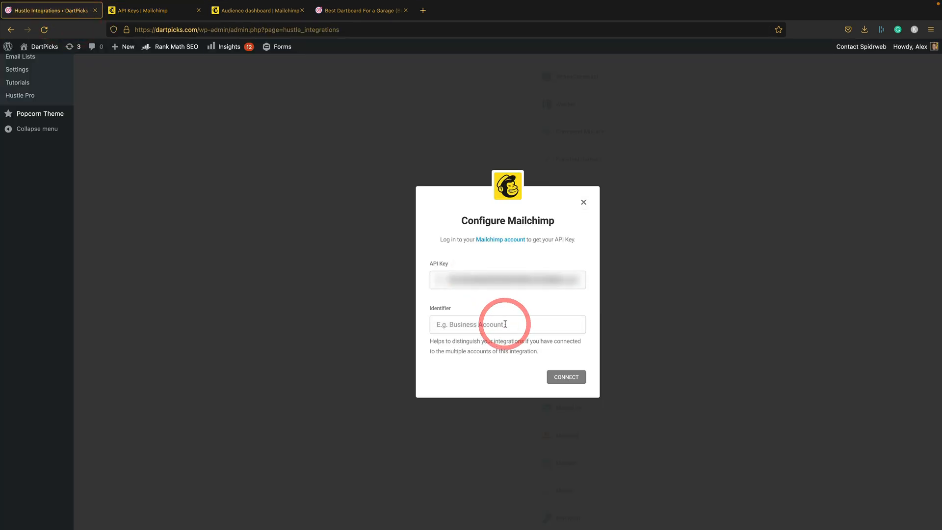
type("DartPicks")
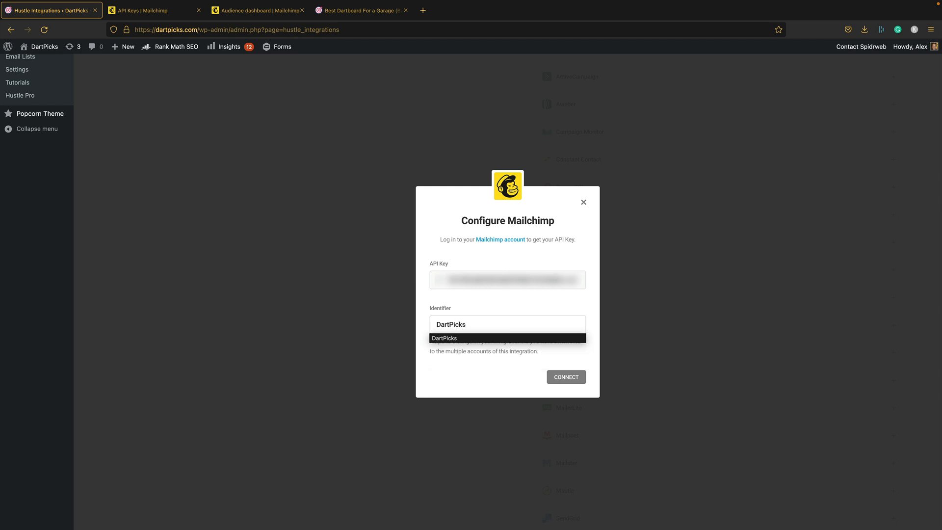
left_click(577, 377)
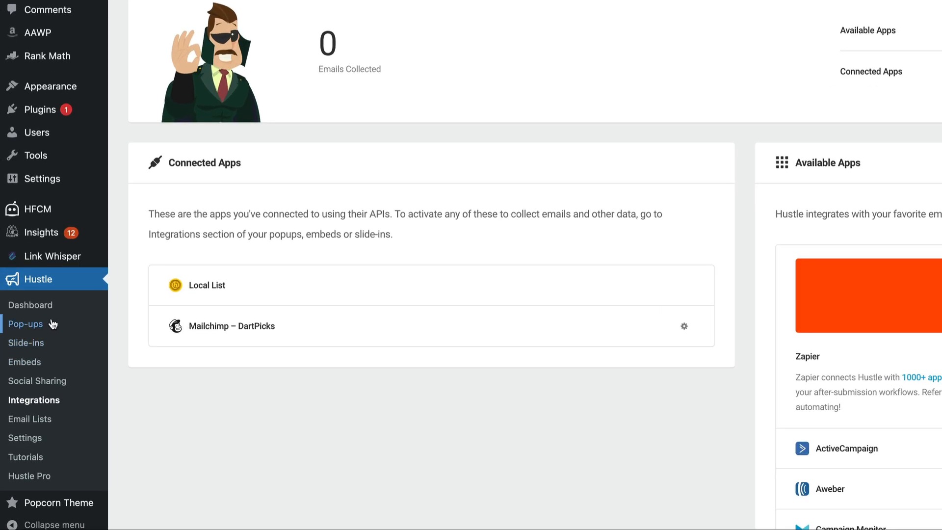
- Create a new Email Opt-in pop-up named 'DartPicks Popup 1'
left_click(17, 389)
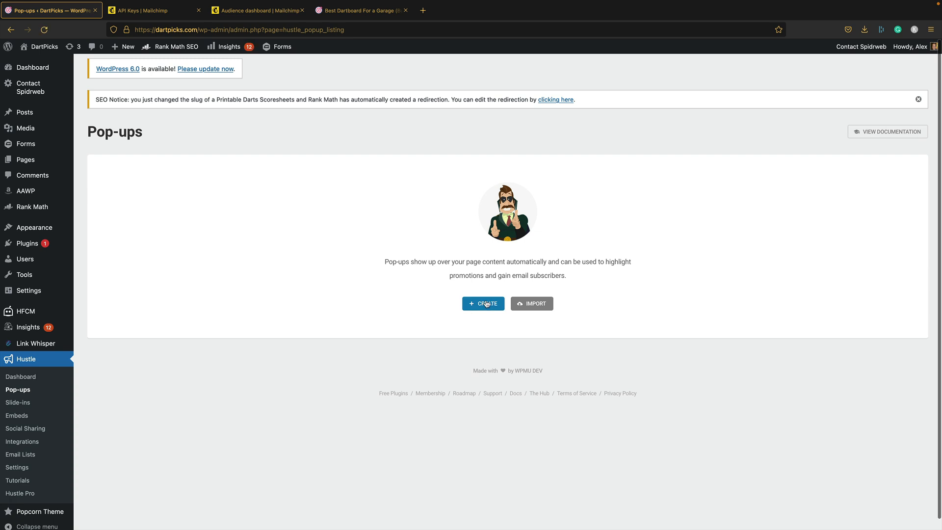
left_click(486, 302)
type("DartPicks Popup 1")
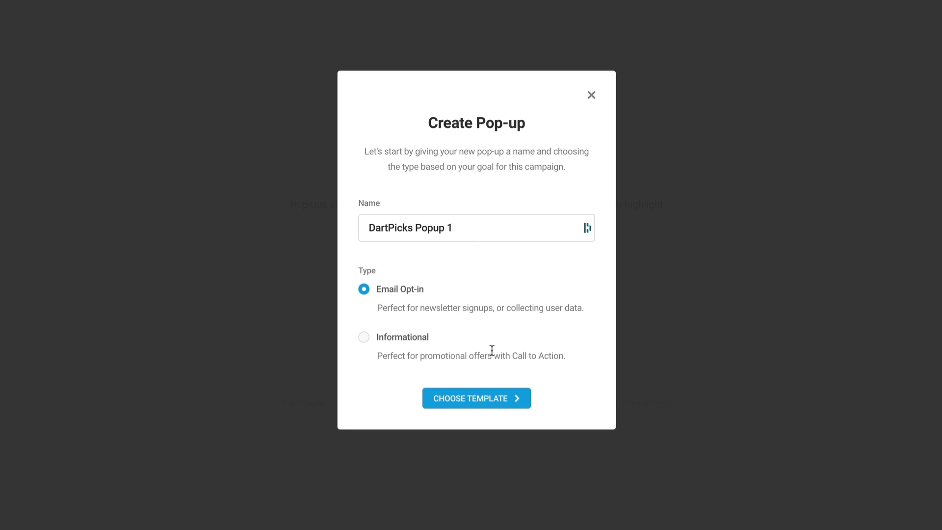
left_click(474, 404)
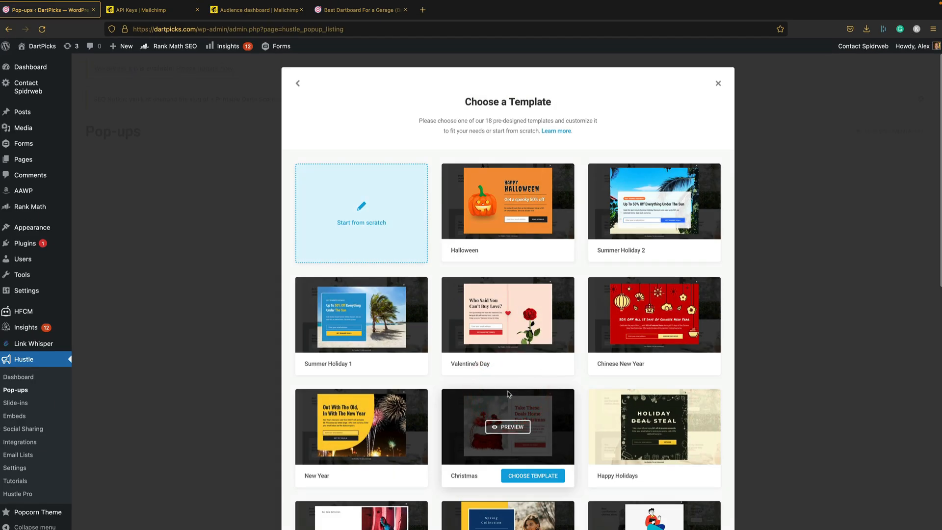
- Choose the Pandemic template for the pop-up
mouse_move(536, 309)
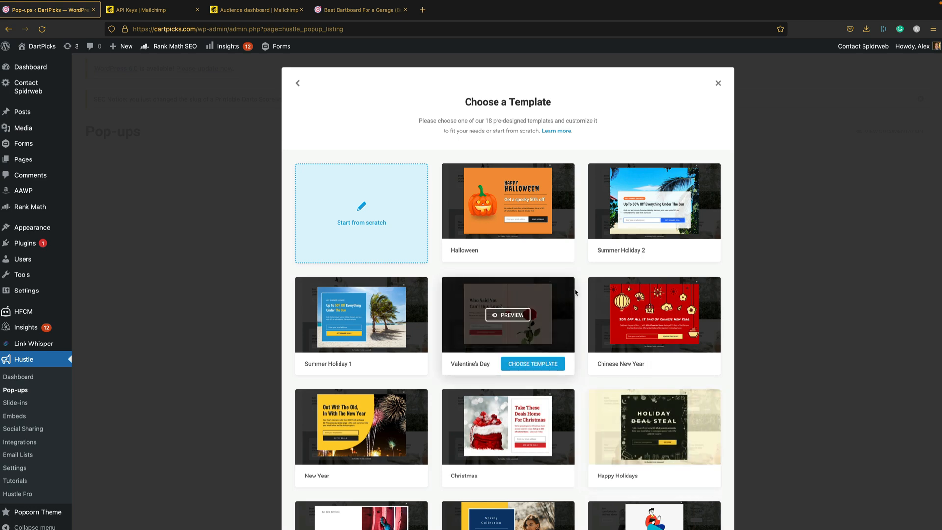
scroll(637, 277, "down", 3)
scroll(637, 277, "down", 1)
scroll(638, 277, "down", 4)
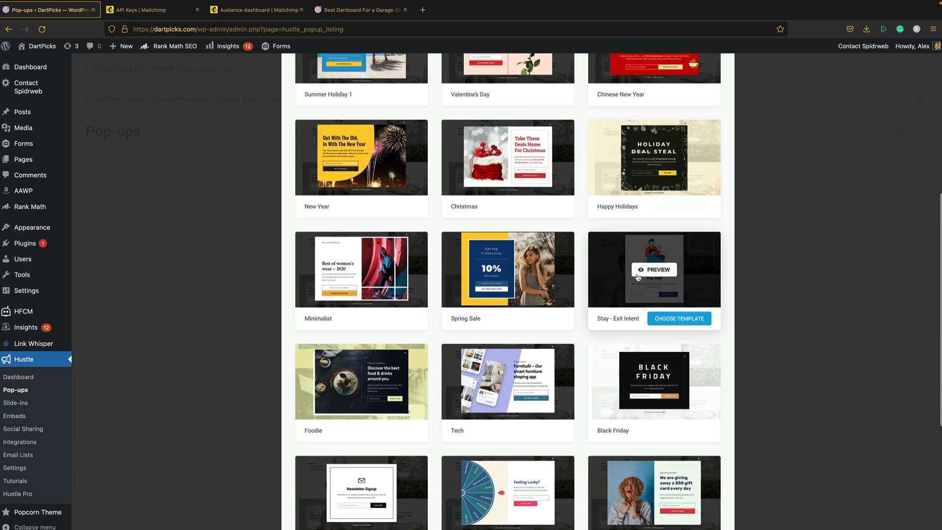
scroll(637, 277, "down", 2)
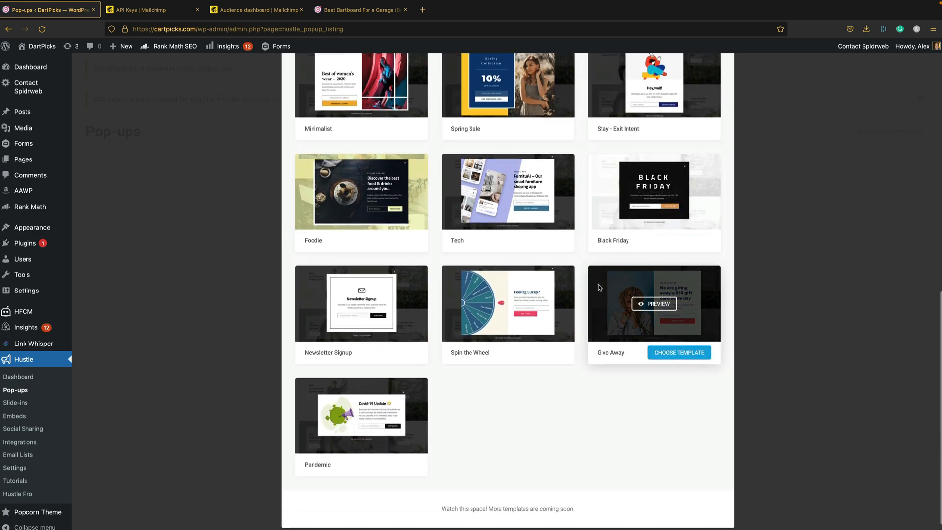
scroll(540, 377, "up", 4)
scroll(539, 375, "down", 4)
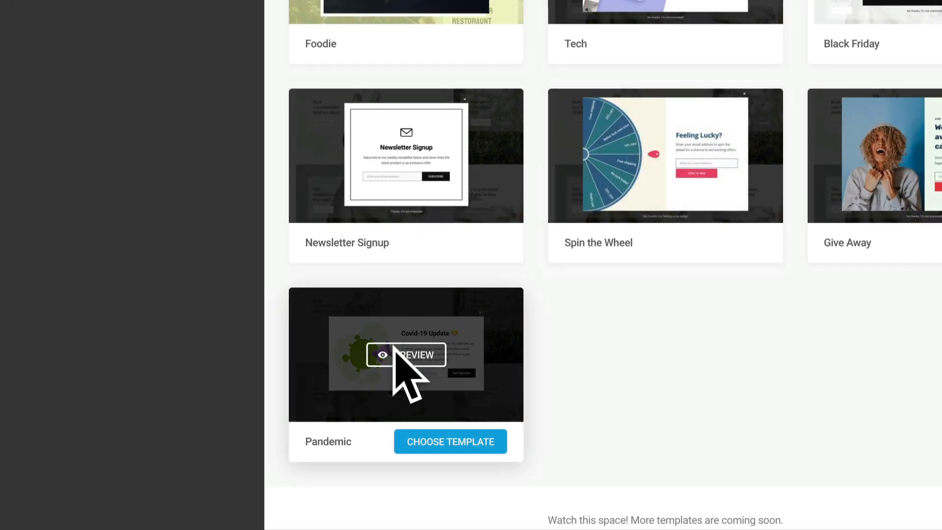
left_click(437, 442)
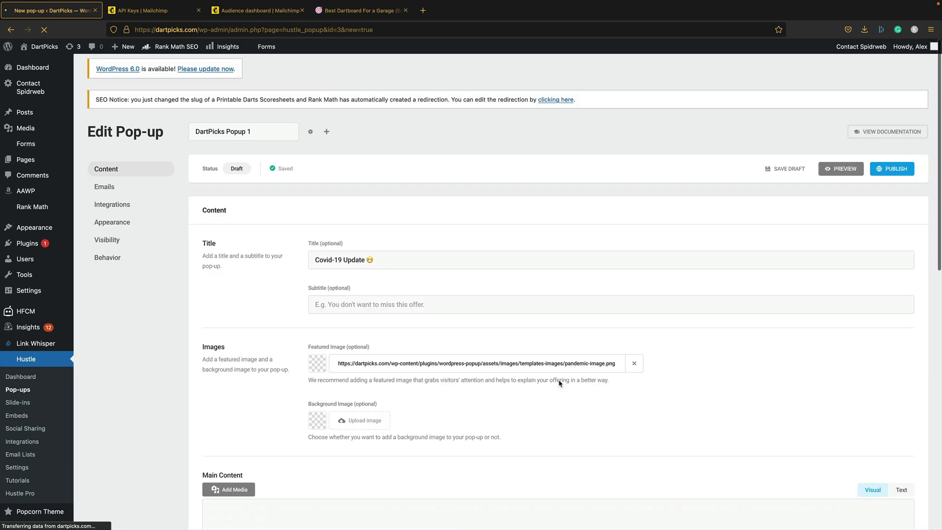
- Title the pop-up 'Get Our Free Darts Scoresheets Pack' with subtitle 'The easy way to keep track of scores whilst playing'
left_click_drag(381, 257, 198, 257)
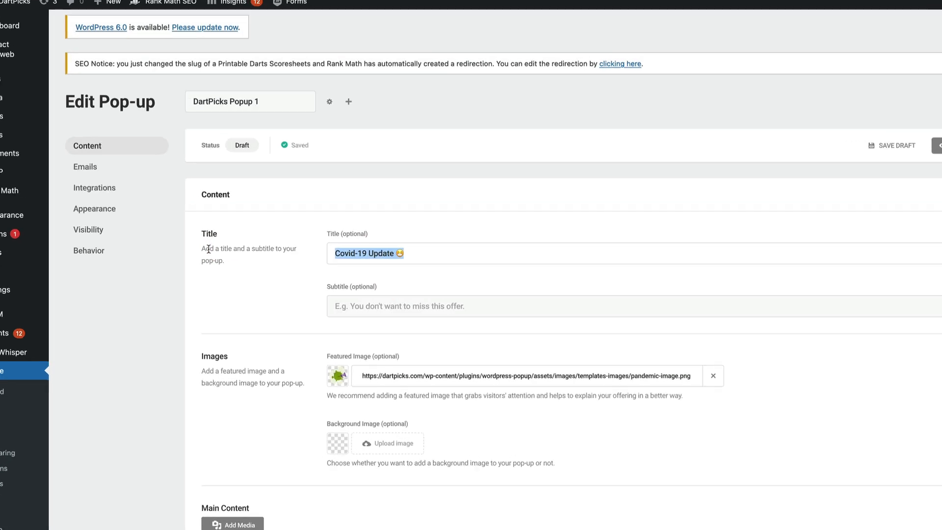
type("Get Our Free Darts Scoresheets")
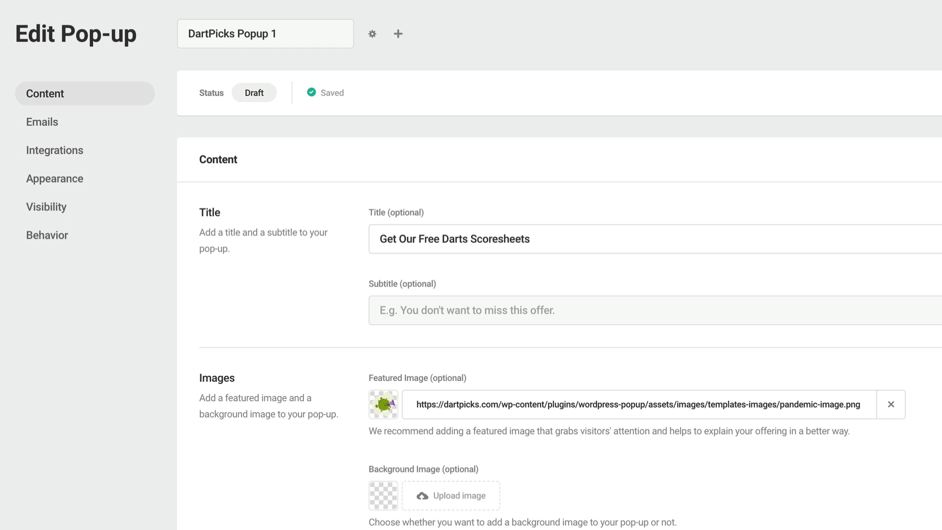
left_click(380, 310)
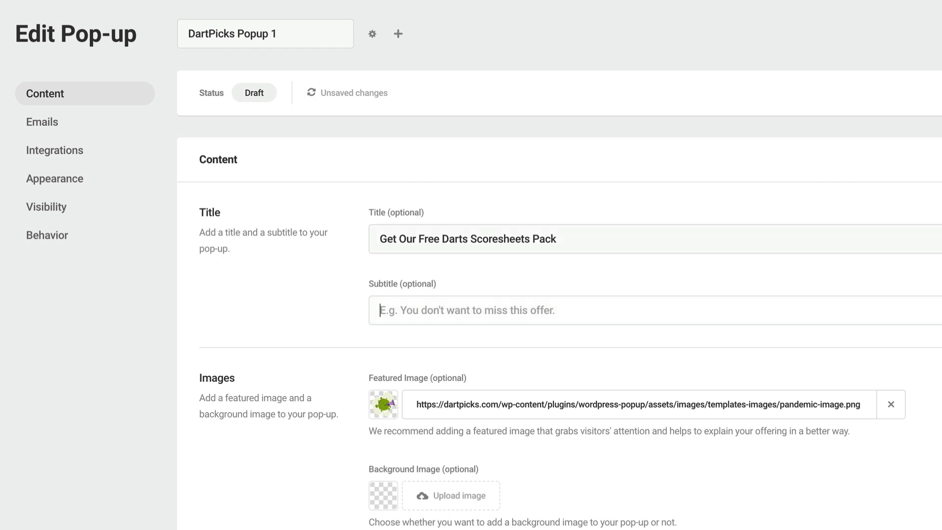
type("The")
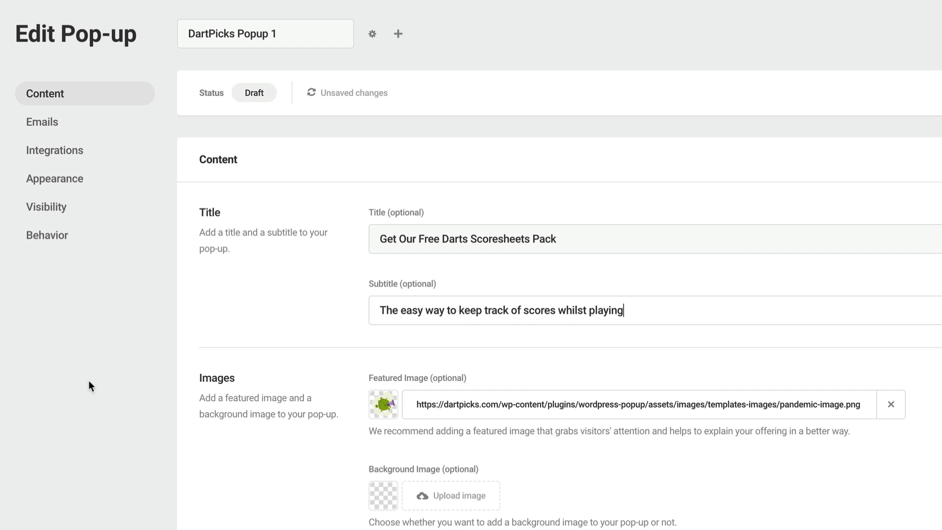
scroll(414, 378, "down", 2)
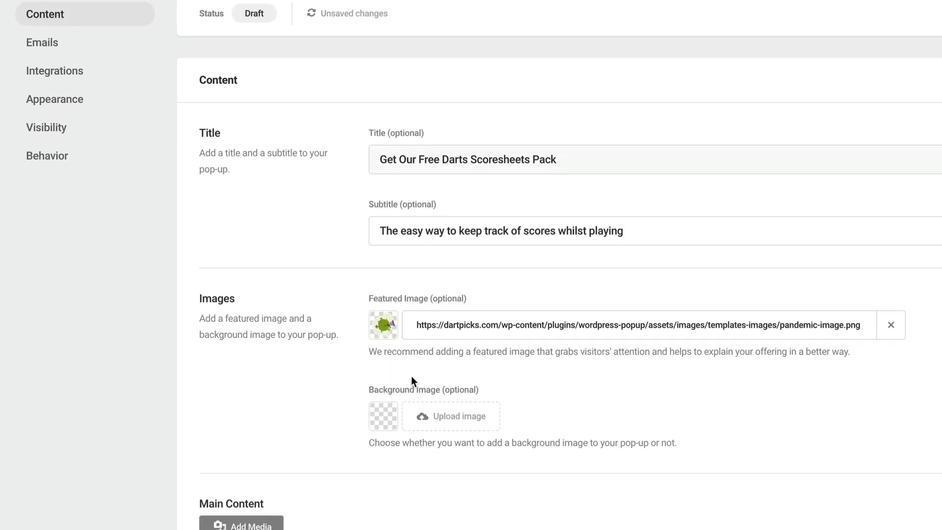
scroll(411, 375, "up", 1)
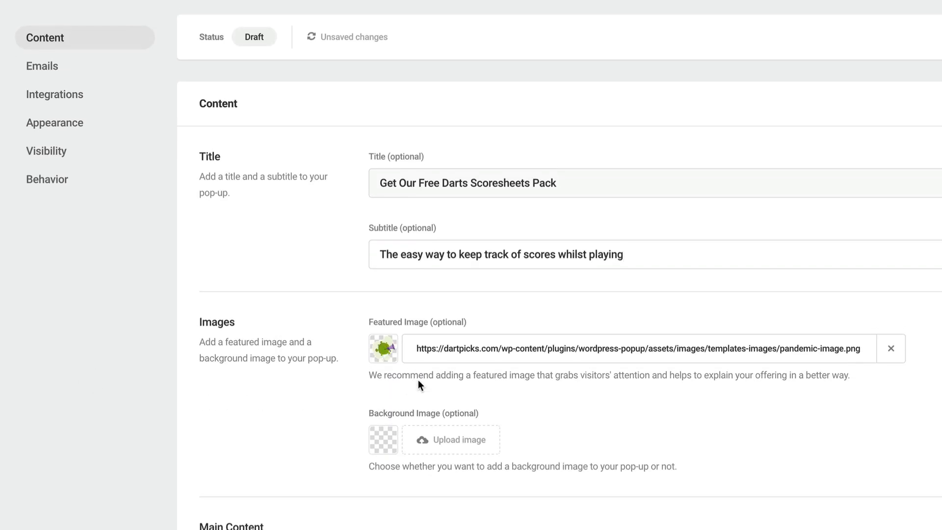
scroll(728, 238, "down", 2)
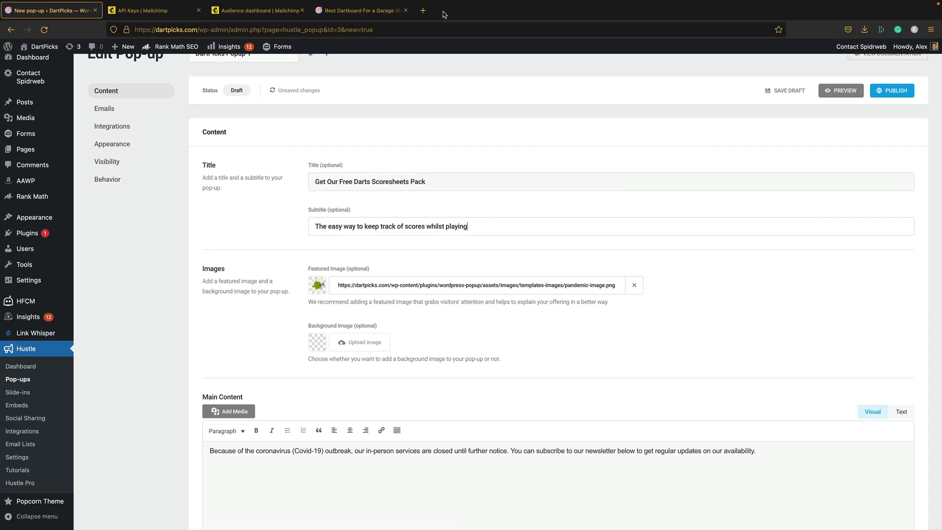
- Load canva.com in a new browser tab alongside the pop-up editor
left_click(423, 10)
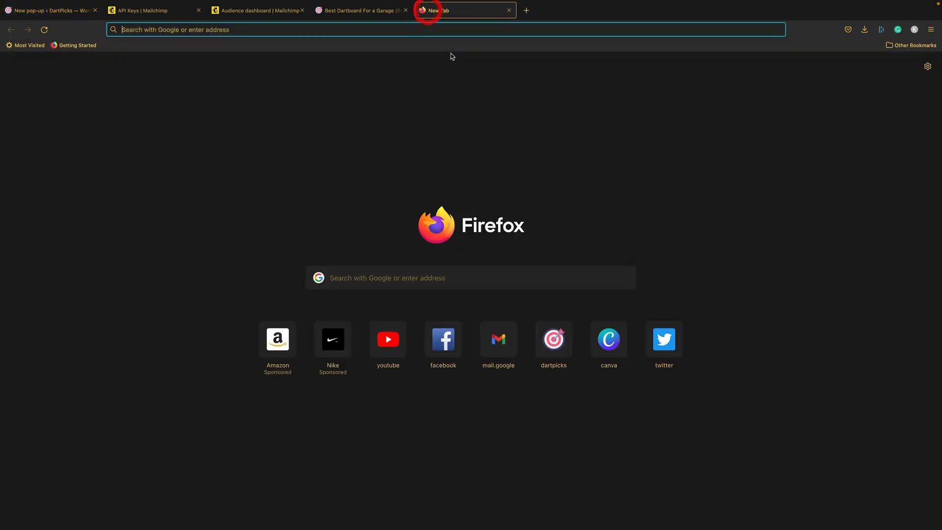
type("canva")
key("Return")
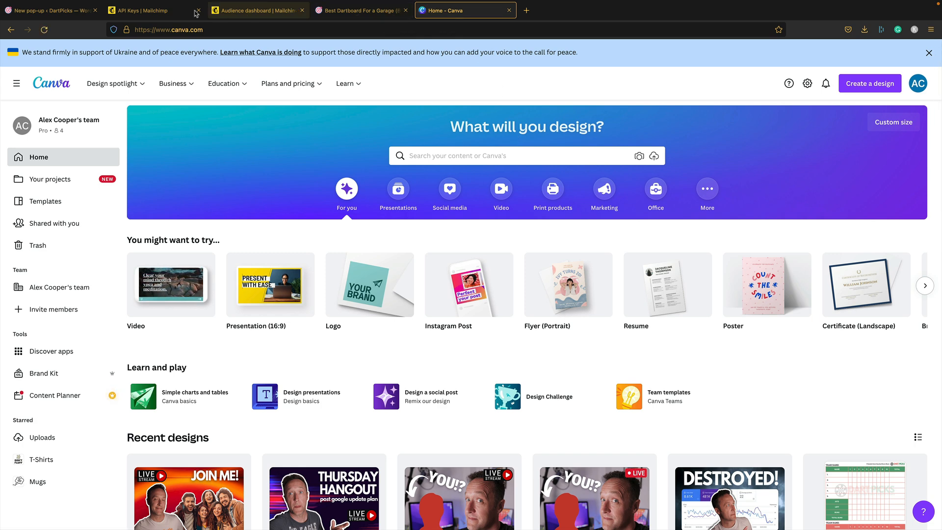
left_click(69, 12)
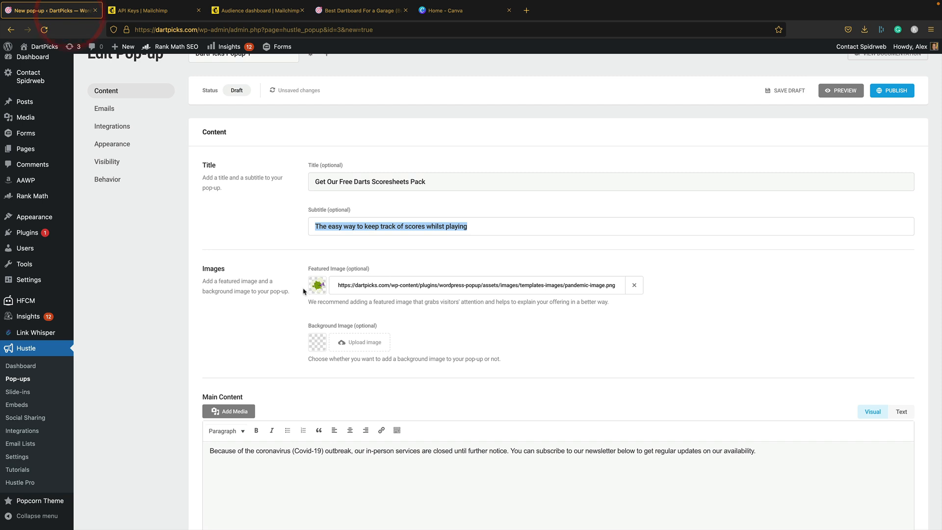
left_click(317, 289)
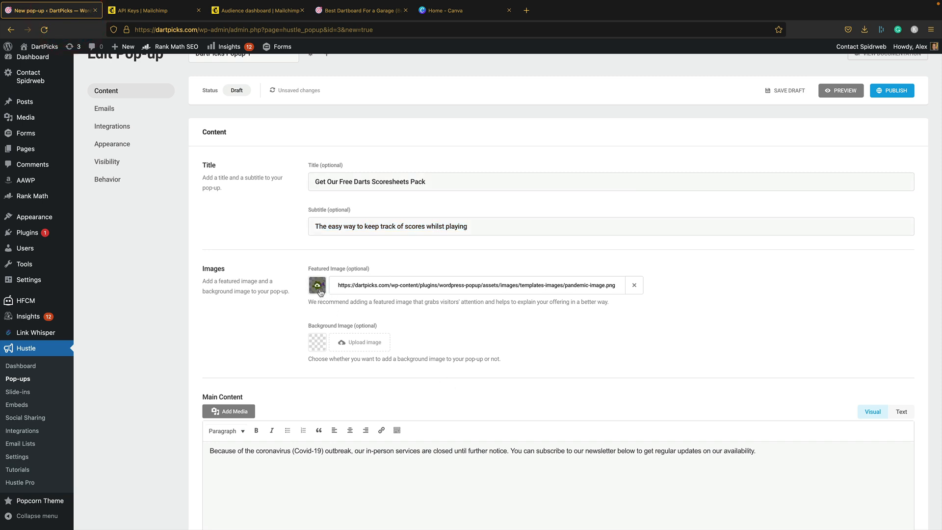
- Create a custom-size Canva design 400 px wide by 500 px tall
left_click(456, 10)
left_click(864, 92)
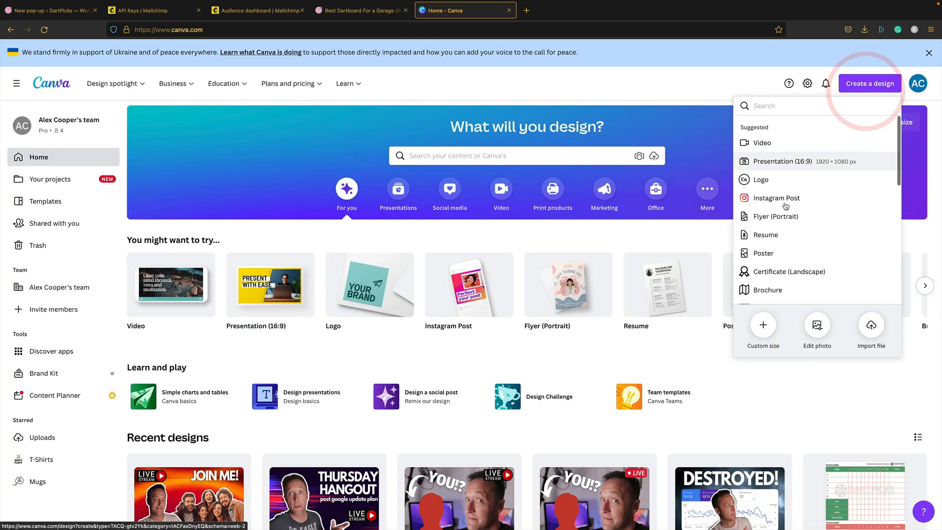
left_click(763, 325)
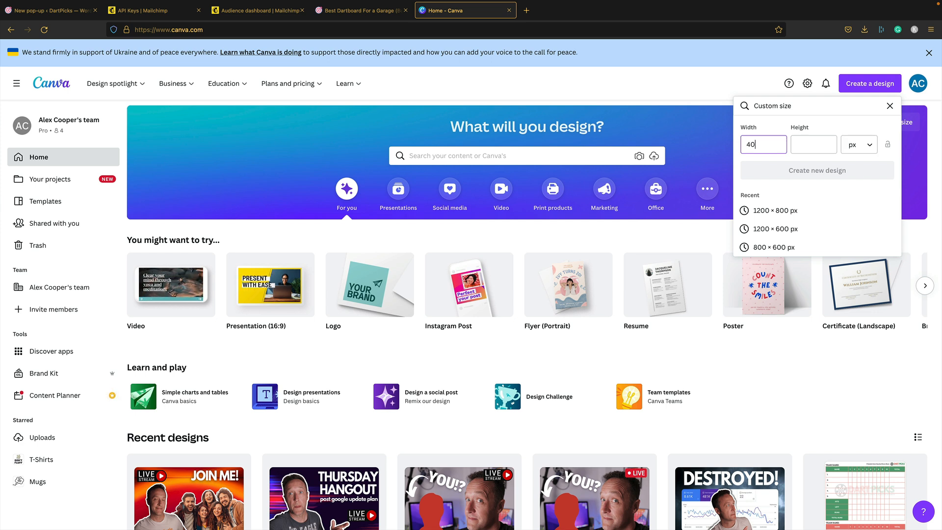
key("Tab")
type("500")
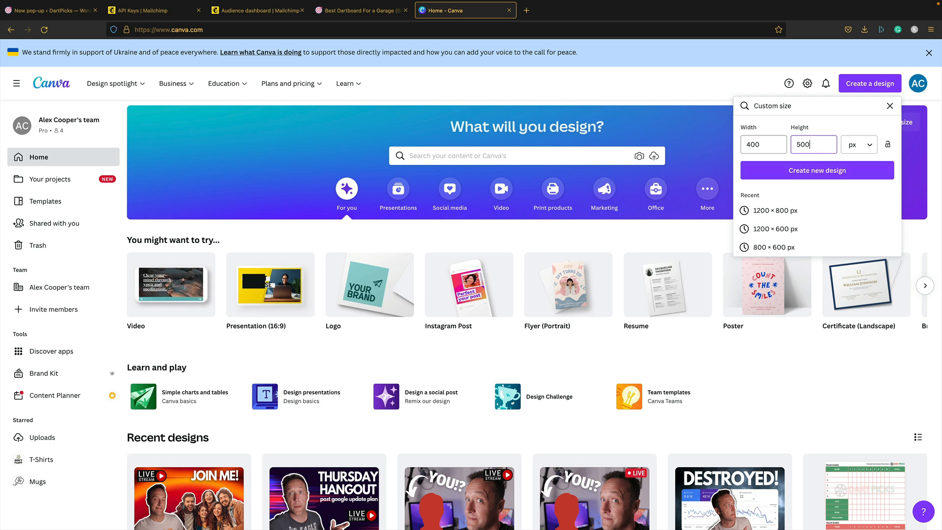
left_click(819, 172)
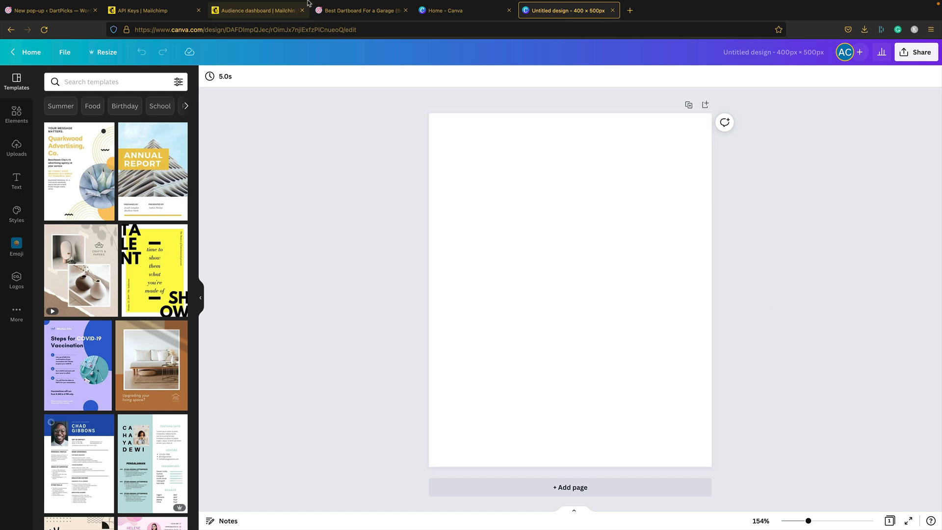
left_click(347, 11)
- Copy the Halve It scoresheet image from the Printable Darts Scoresheets page into the Canva design
left_click(640, 84)
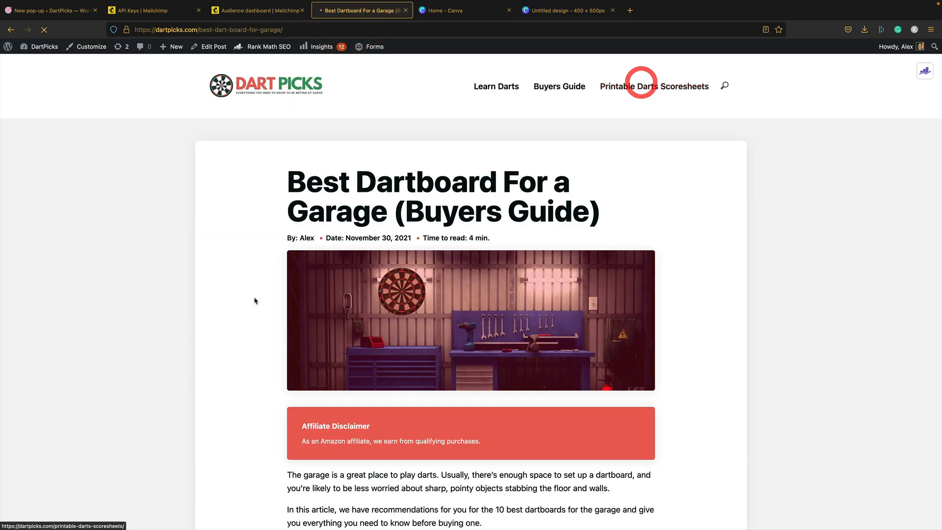
scroll(322, 238, "down", 4)
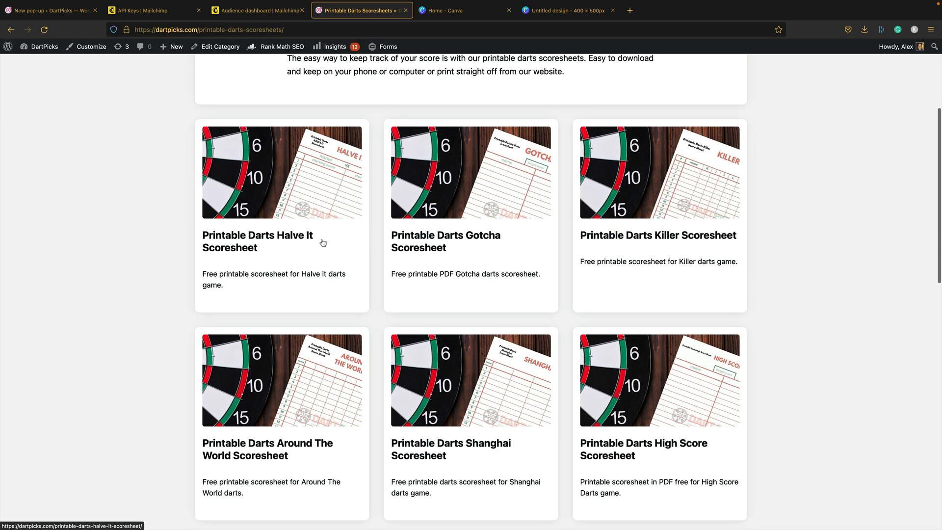
scroll(430, 287, "down", 8)
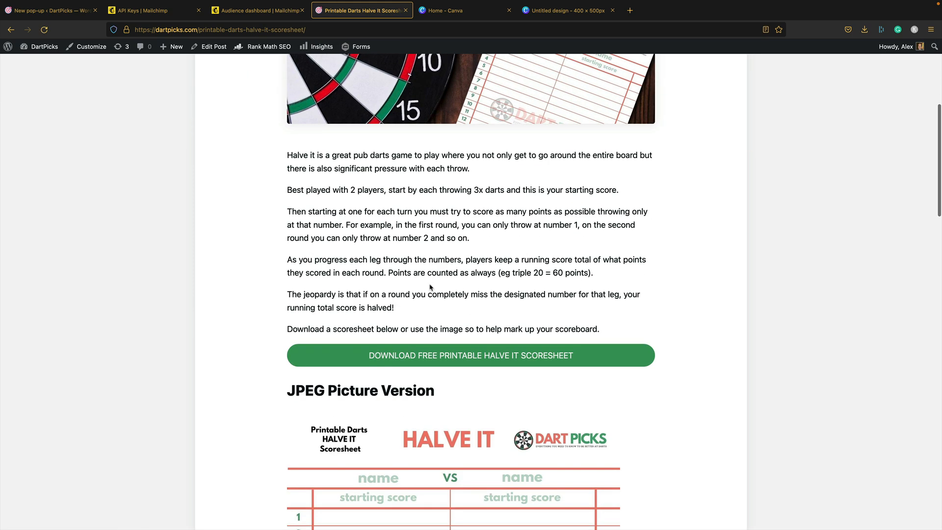
right_click(467, 218)
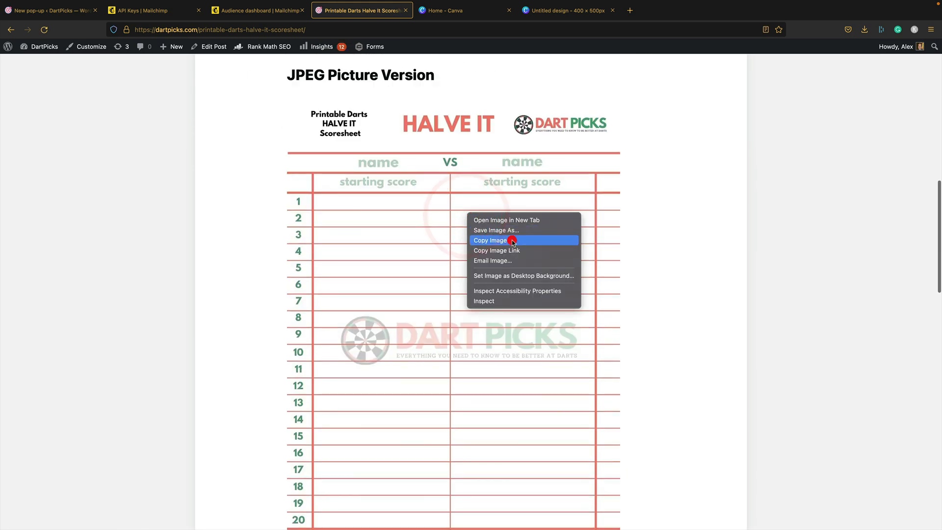
left_click(510, 239)
left_click(562, 10)
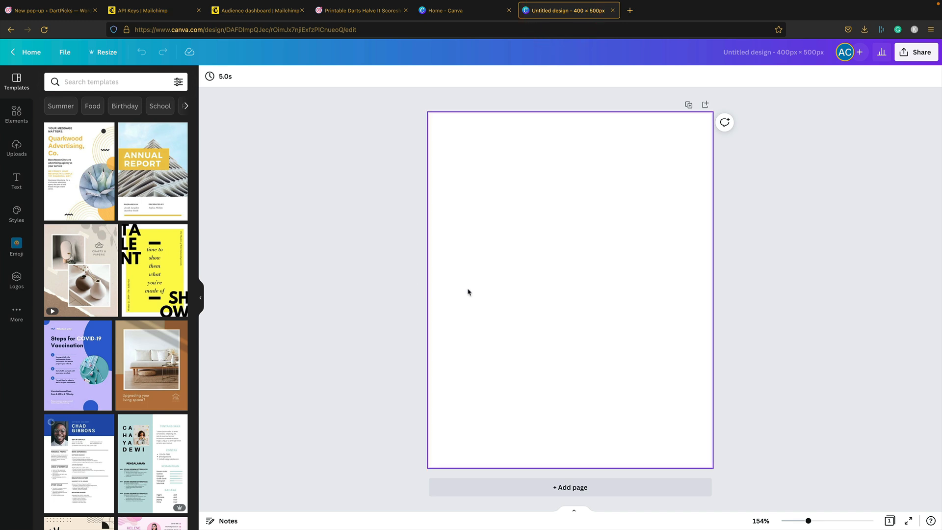
key("super+v")
- Tilt the Halve It scoresheet slightly, reposition it and apply a curved shadow
left_click_drag(571, 442, 587, 431)
left_click_drag(588, 348, 547, 353)
left_click(220, 77)
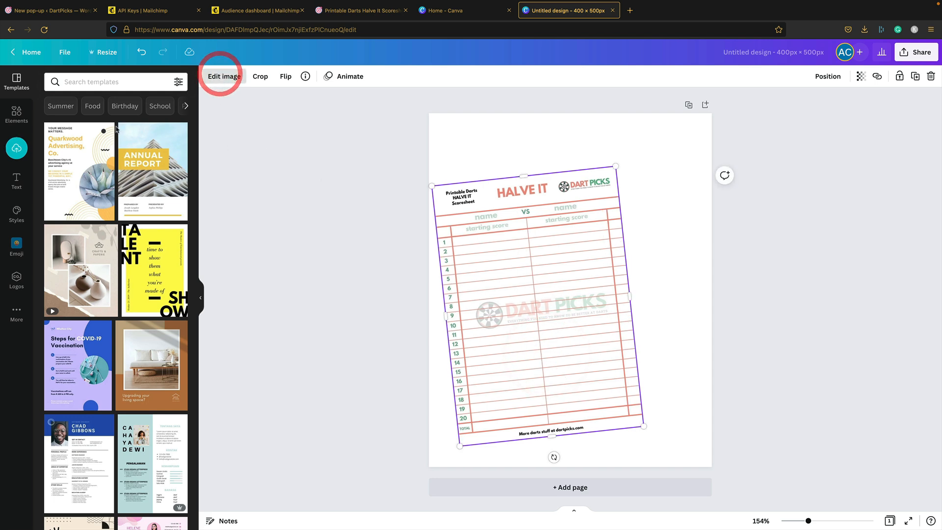
left_click(56, 152)
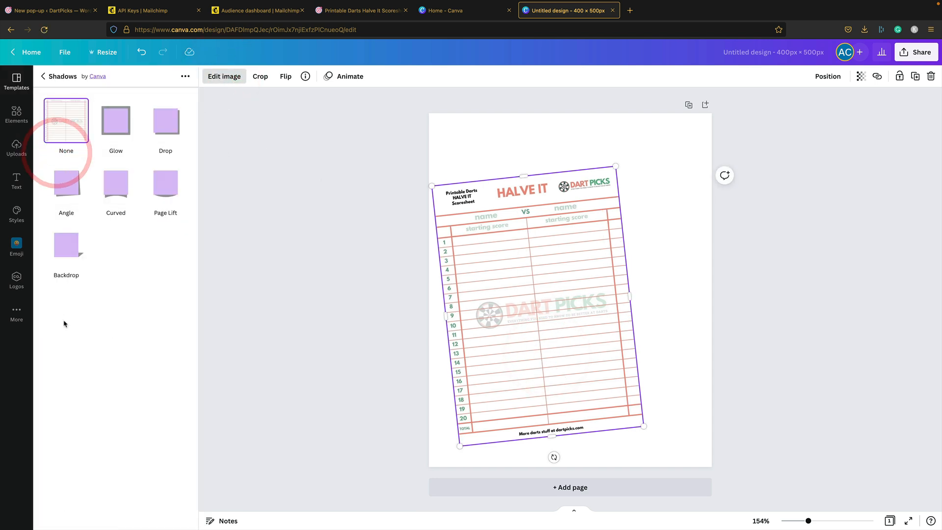
left_click(116, 182)
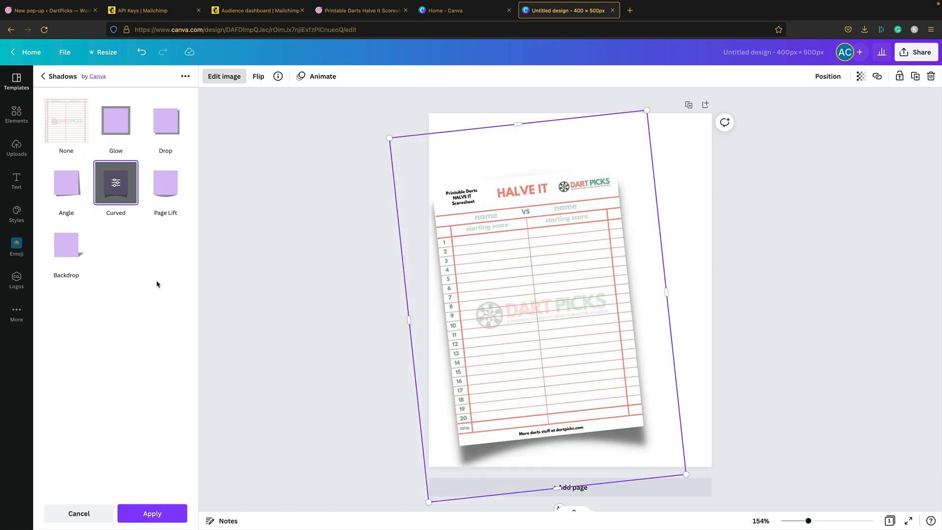
left_click(72, 198)
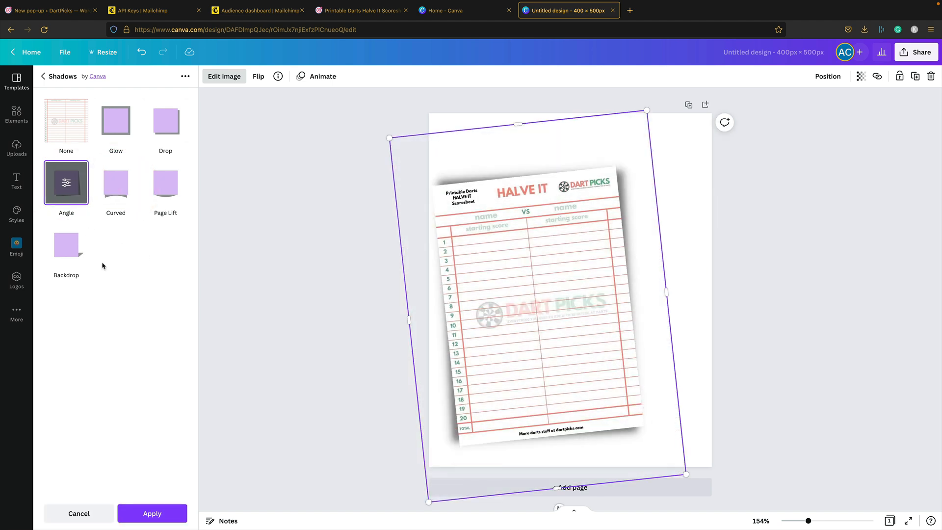
left_click(130, 177)
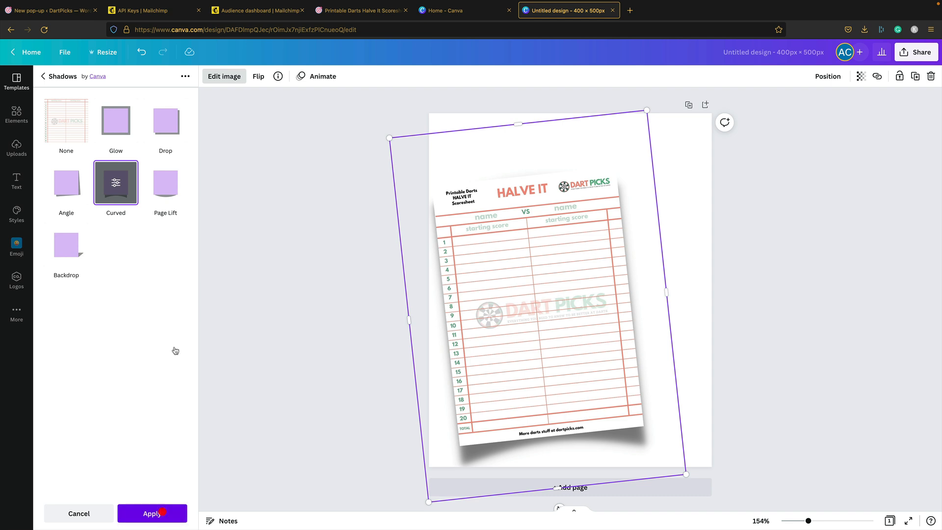
left_click(145, 510)
- Open the Gotcha scoresheet post from the scoresheets listing
left_click(378, 11)
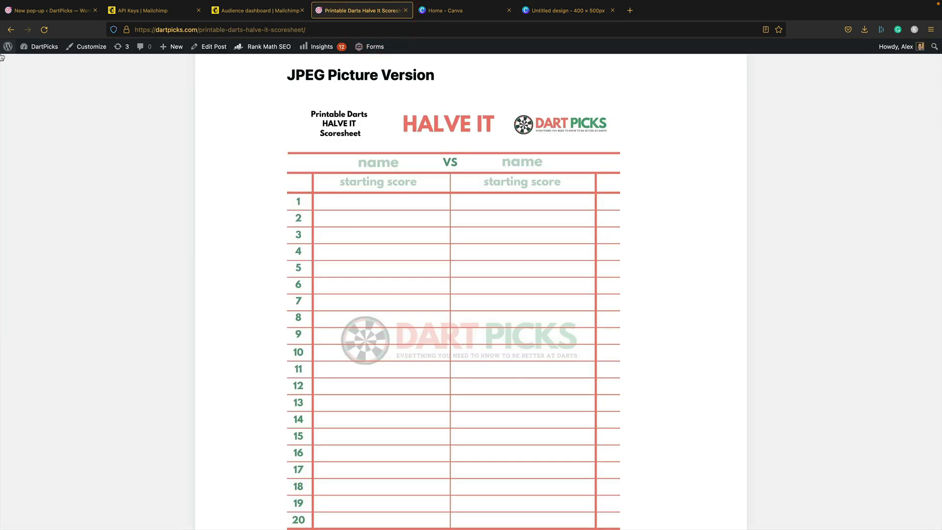
left_click(11, 29)
left_click(501, 176)
- Copy the Gotcha scoresheet image and paste it into the Canva design, overlapping Halve It
scroll(461, 337, "down", 10)
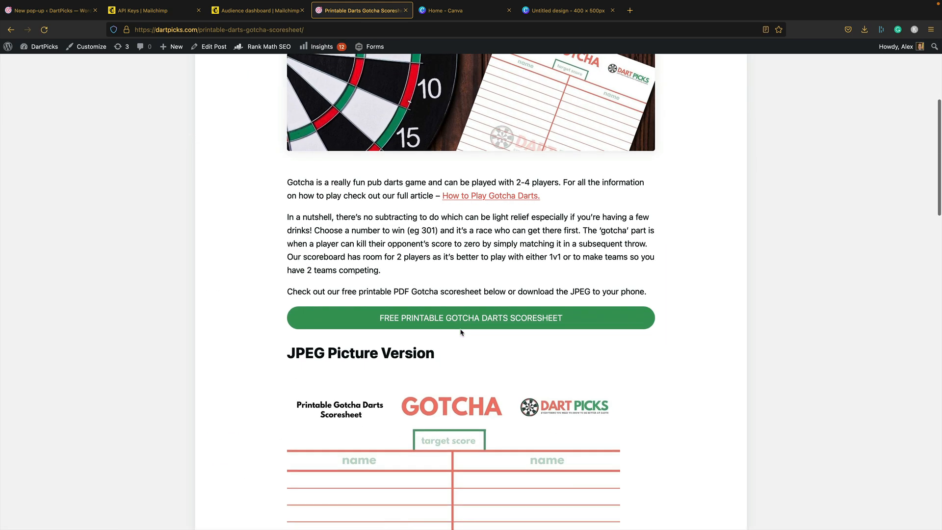
right_click(388, 252)
left_click(433, 278)
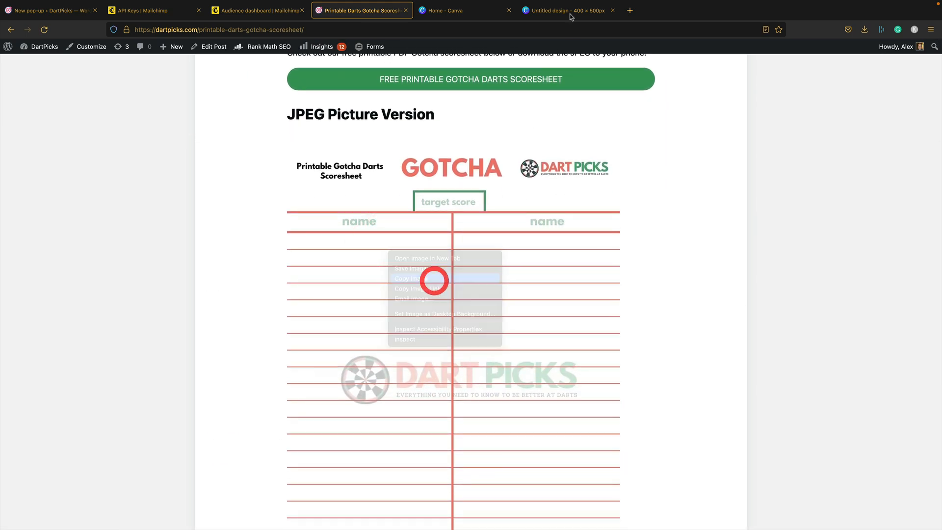
left_click(564, 11)
left_click(623, 142)
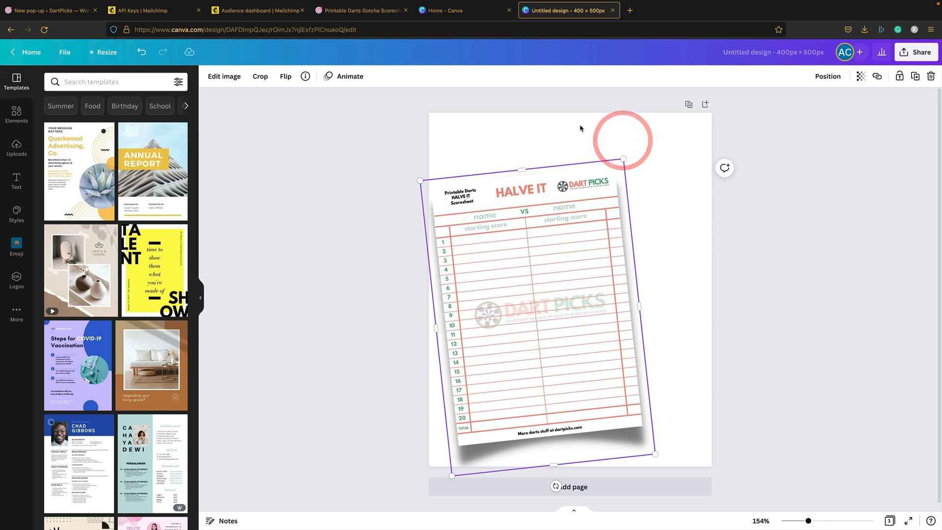
left_click(581, 122)
key("ctrl+v")
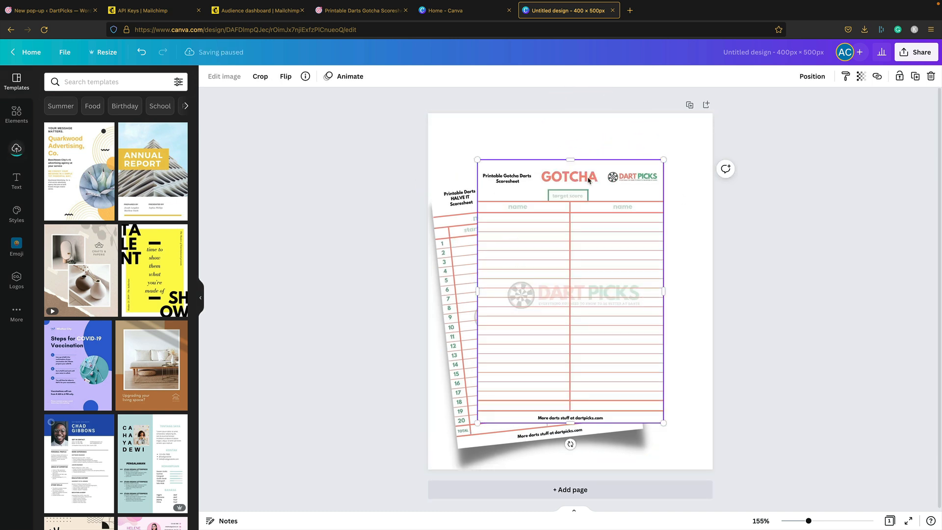
left_click_drag(597, 241, 601, 250)
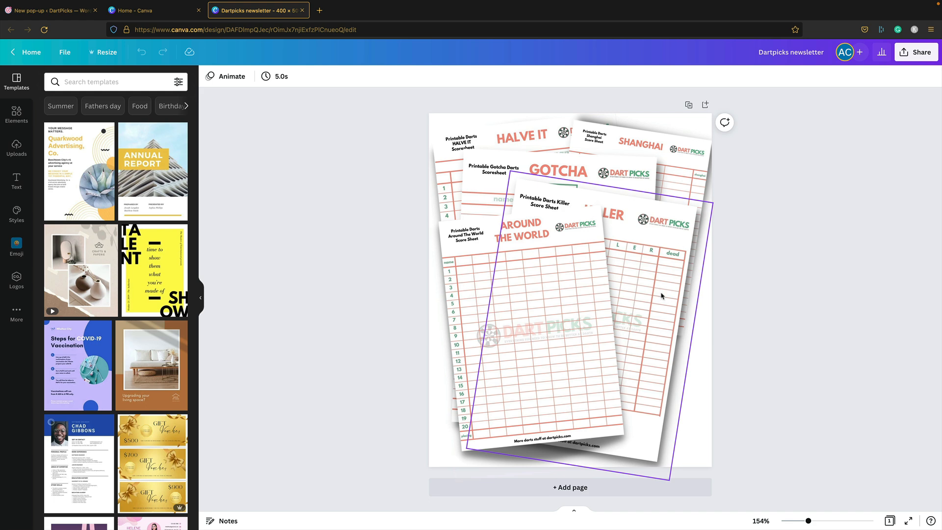
left_click(916, 52)
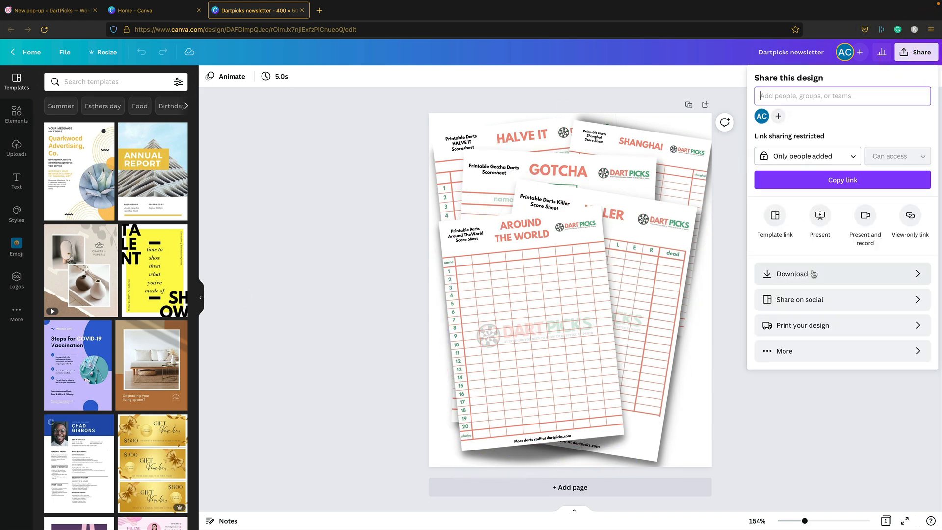
- Download the Canva design as a JPG, saving Dartpicks newsletter.jpg into Downloads
left_click(812, 273)
left_click(837, 117)
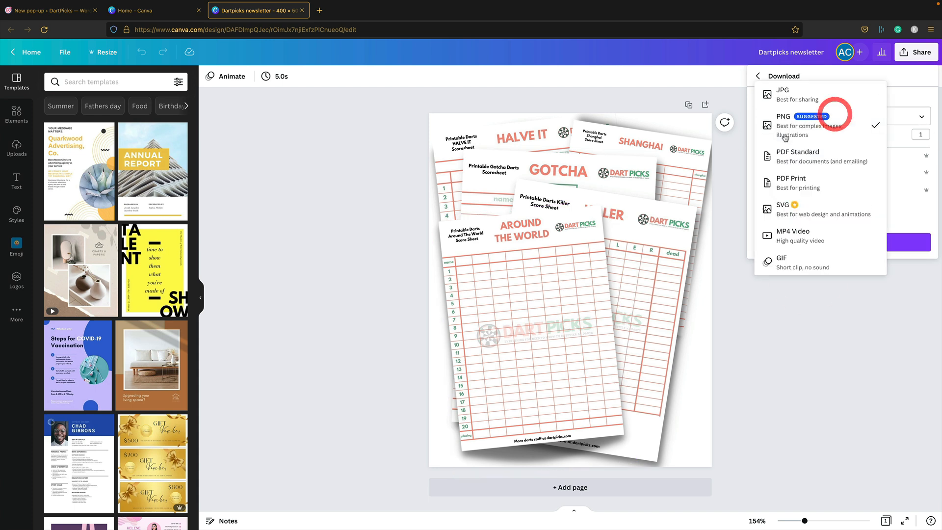
left_click(810, 90)
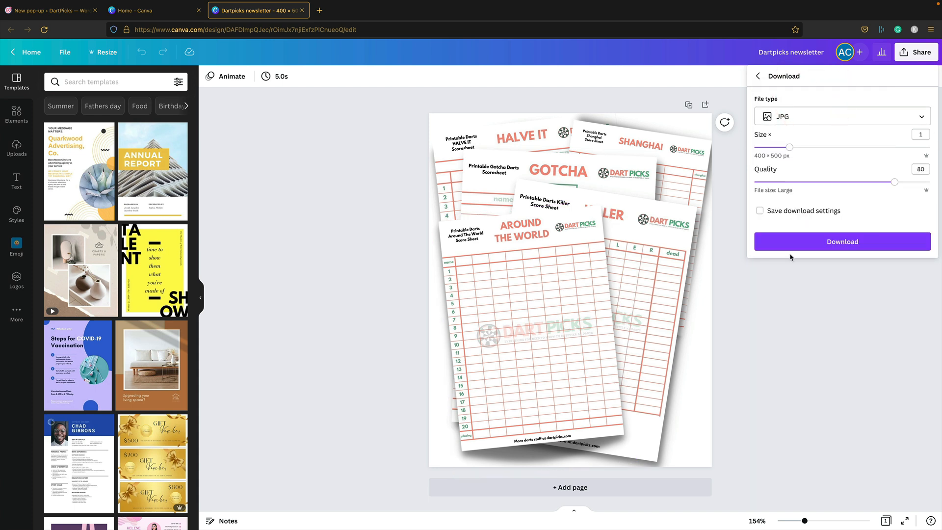
left_click(861, 241)
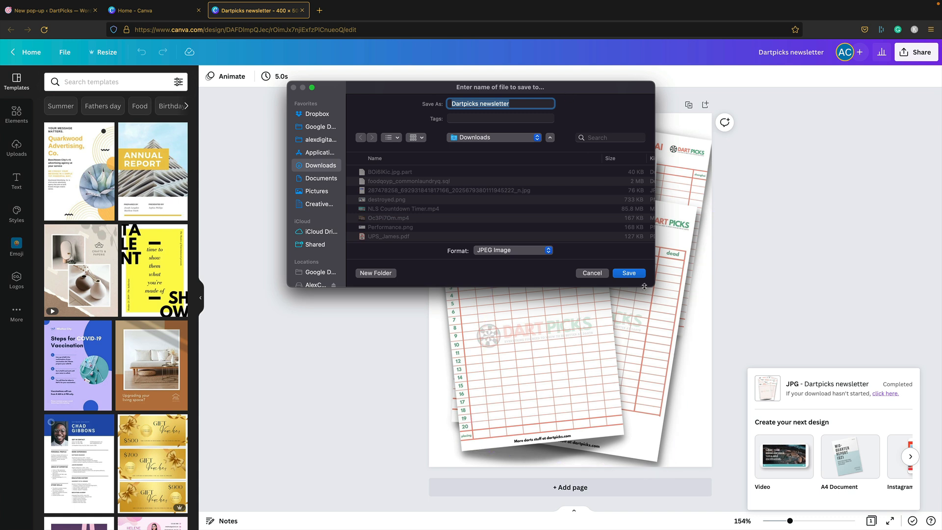
left_click(617, 275)
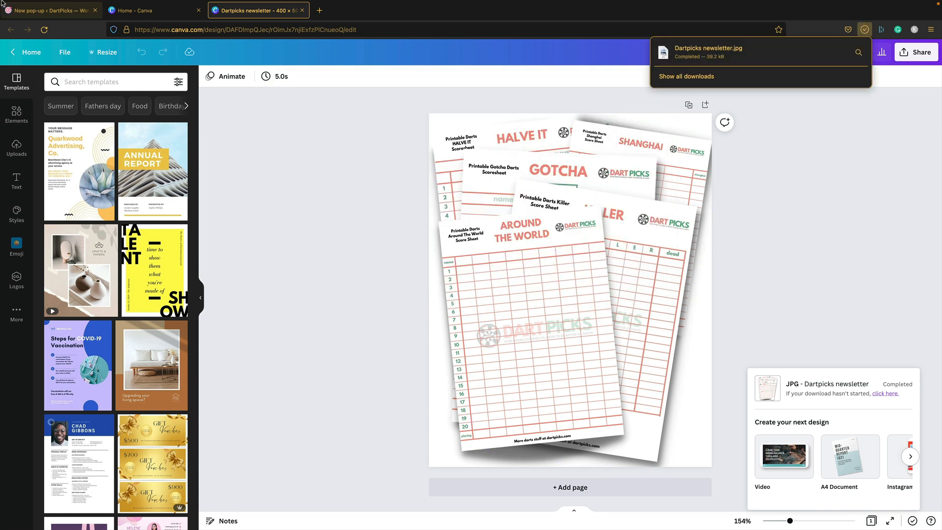
left_click(34, 10)
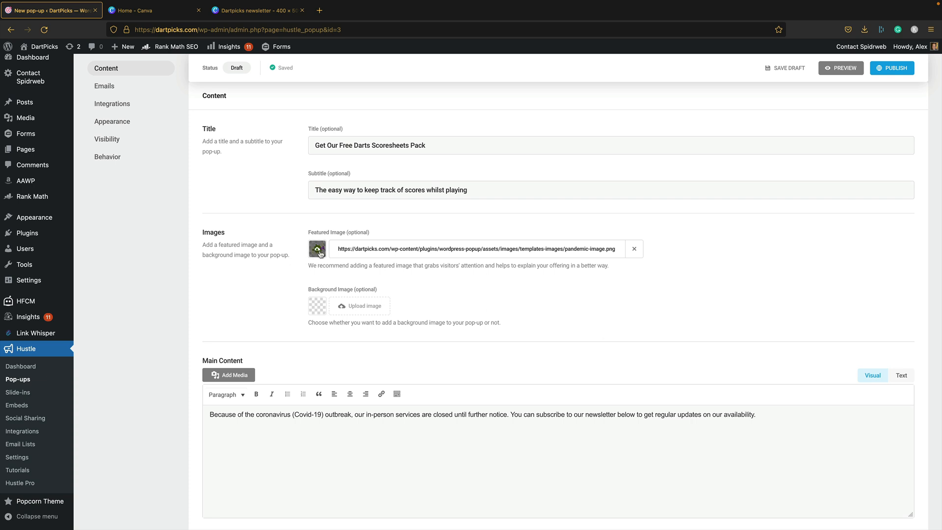
- Upload Dartpicks newsletter.jpg and set it as the pop-up's featured image
left_click(318, 250)
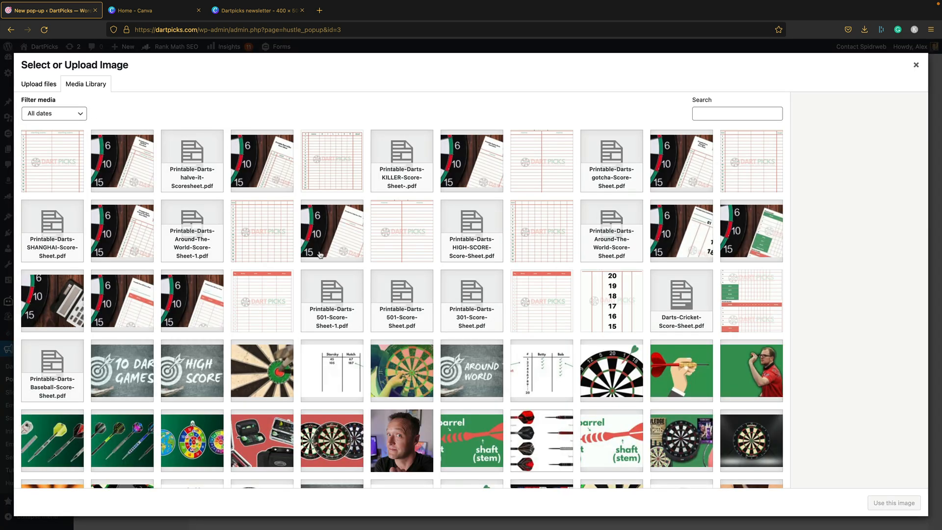
left_click(42, 83)
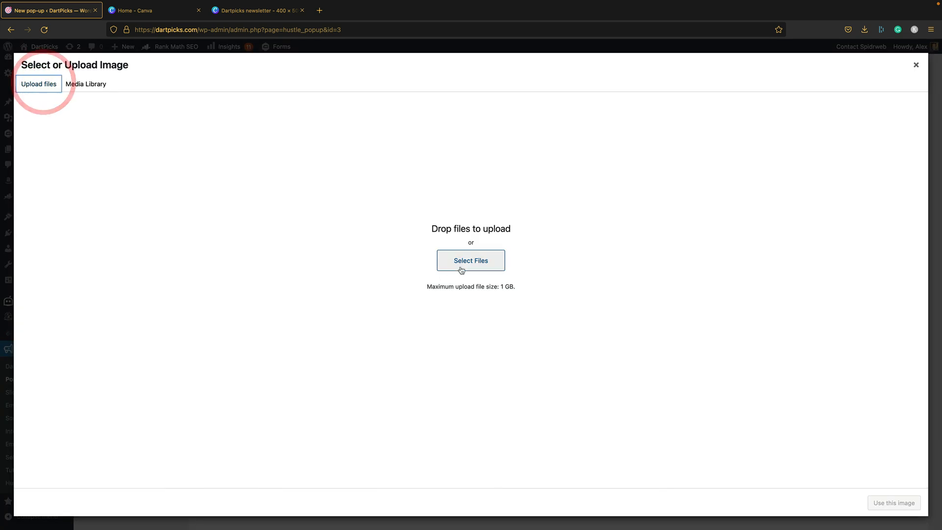
left_click(481, 260)
left_click(393, 126)
left_click(626, 271)
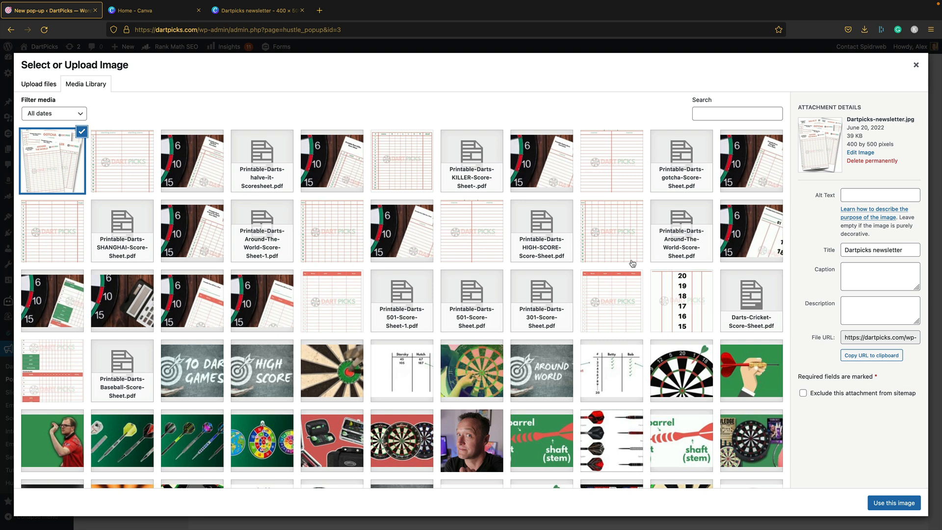
left_click(900, 503)
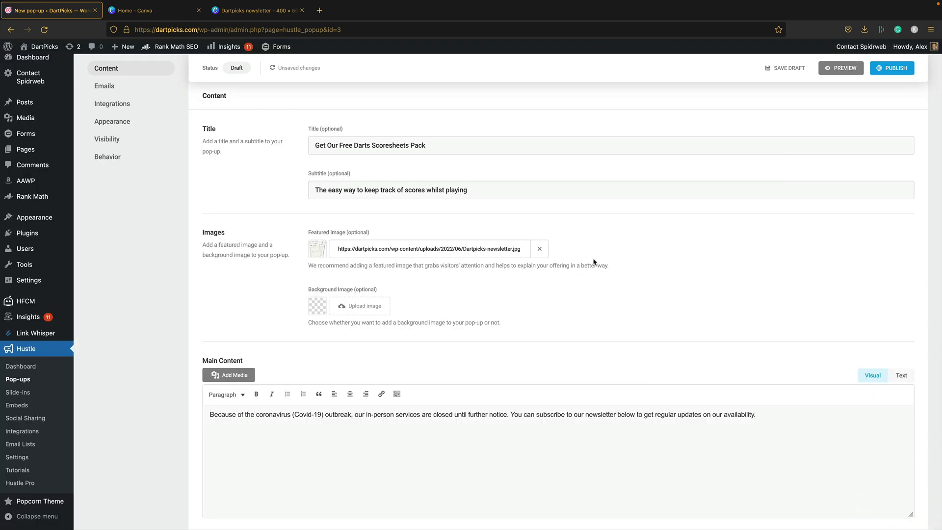
- Preview the pop-up with the new image, then return to editing
left_click(846, 68)
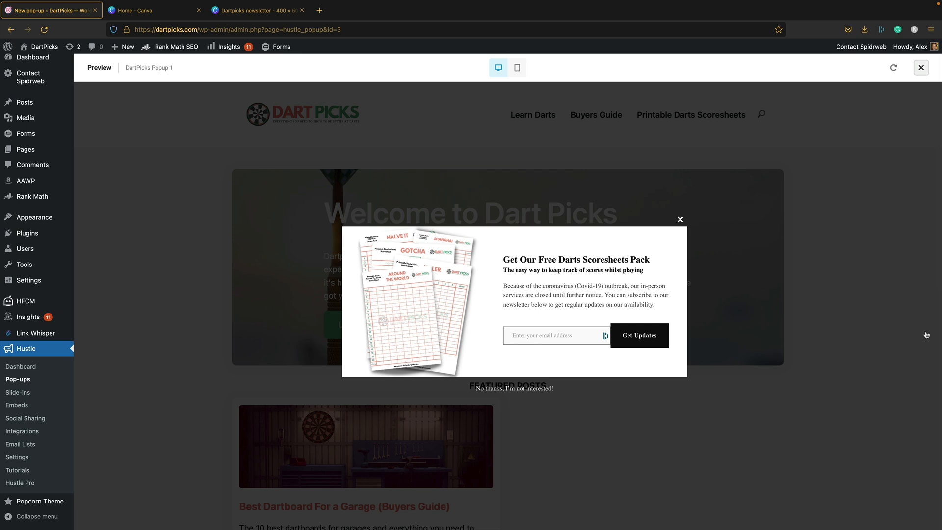
left_click(680, 219)
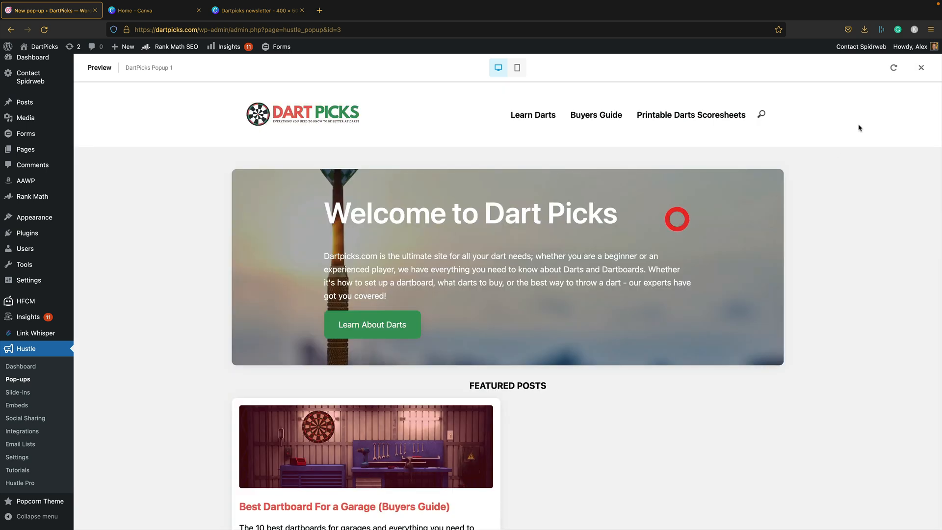
left_click(922, 69)
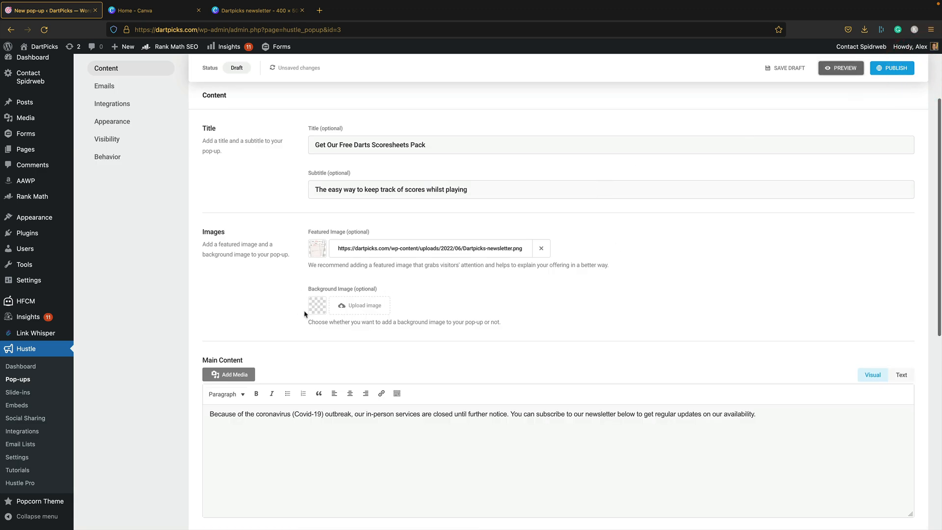
- Scroll down to the pop-up's Main Content text and start editing it
scroll(378, 241, "down", 3)
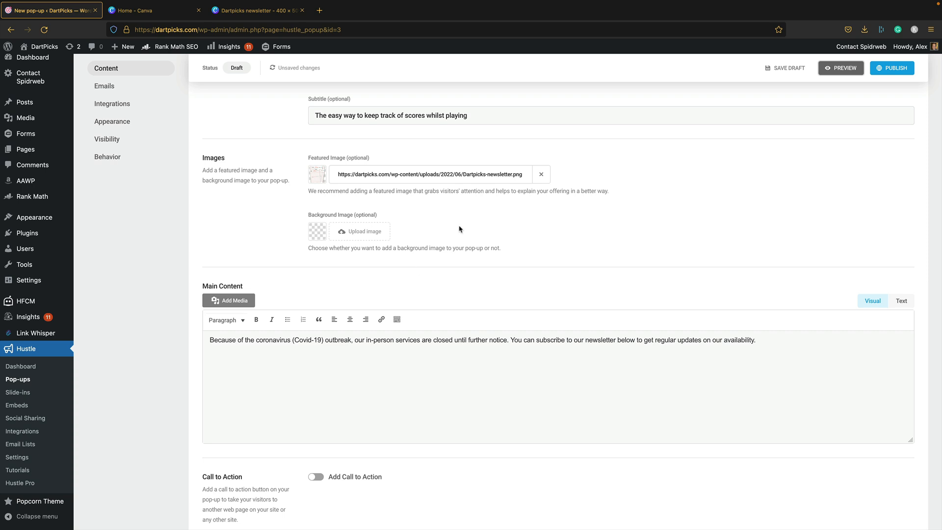
scroll(459, 229, "down", 1)
left_click(329, 348)
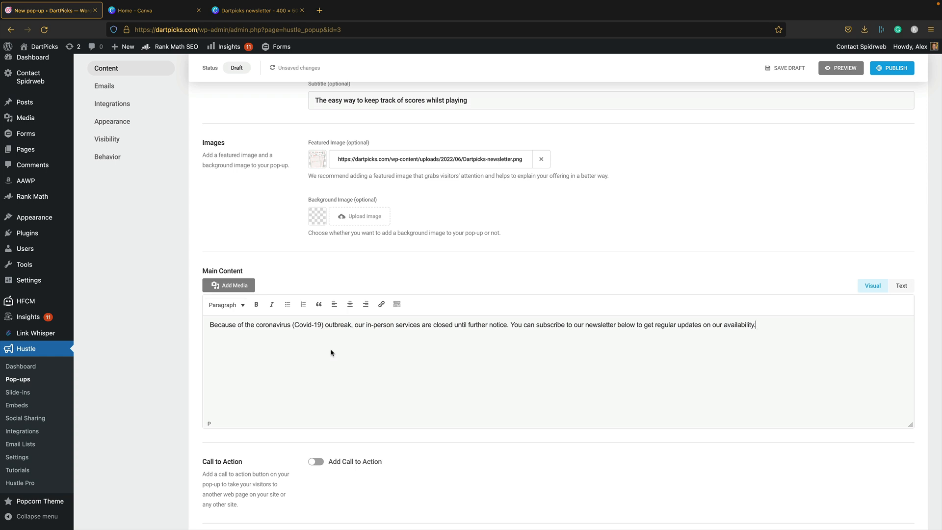
left_click(443, 375)
scroll(446, 375, "up", 3)
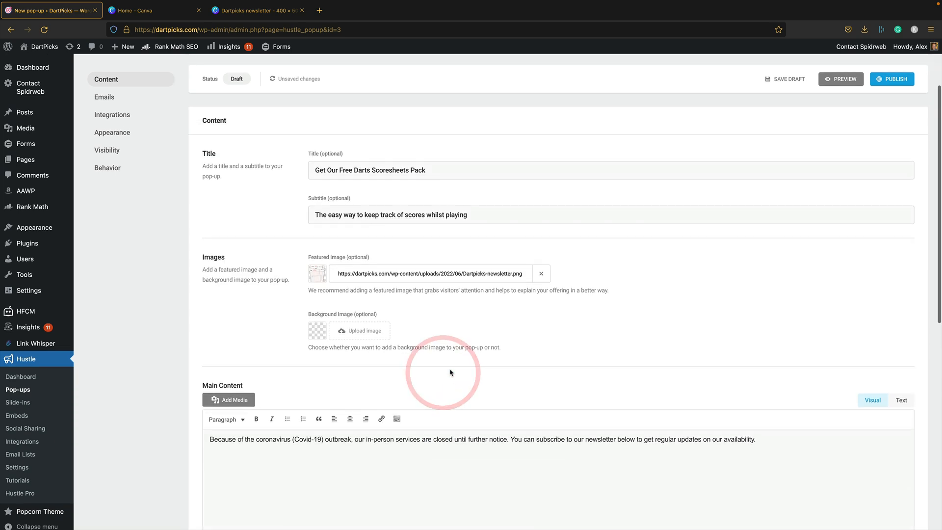
scroll(449, 372, "down", 1)
- Copy the intro paragraph from dartpicks.com's Printable Darts Scoresheets page in a new tab
key("ctrl+t")
type("dar")
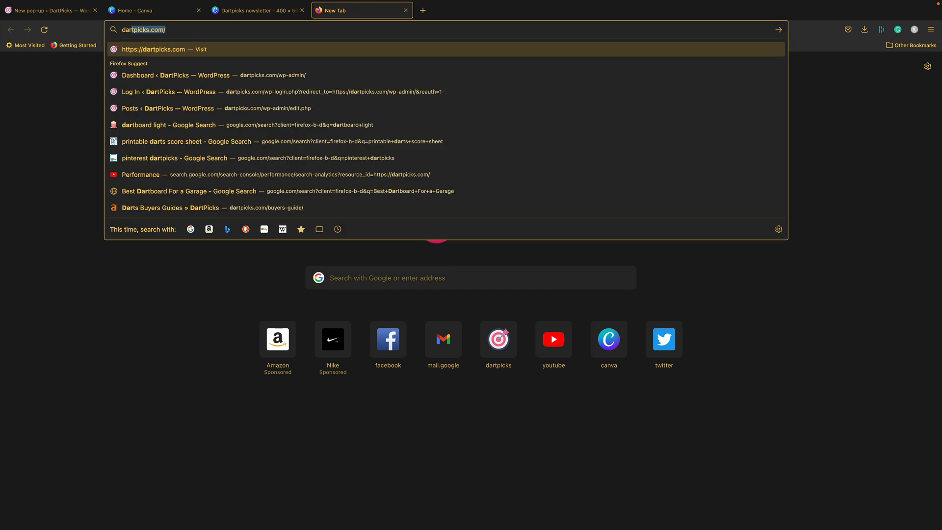
key("Return")
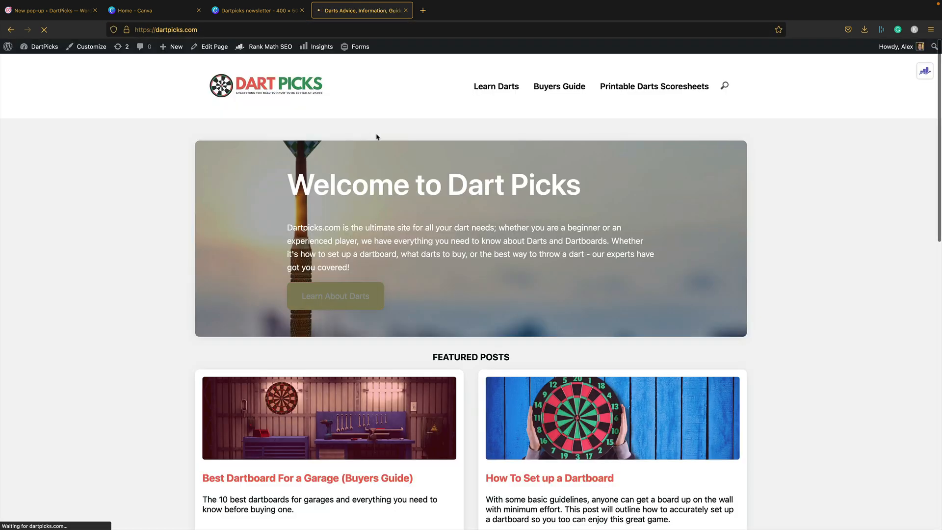
left_click(661, 87)
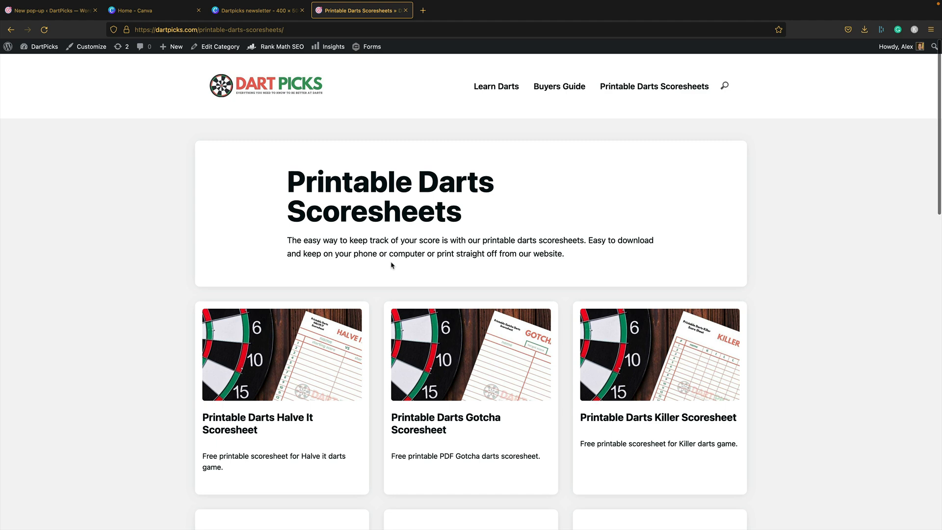
left_click_drag(597, 259, 269, 241)
left_click(58, 6)
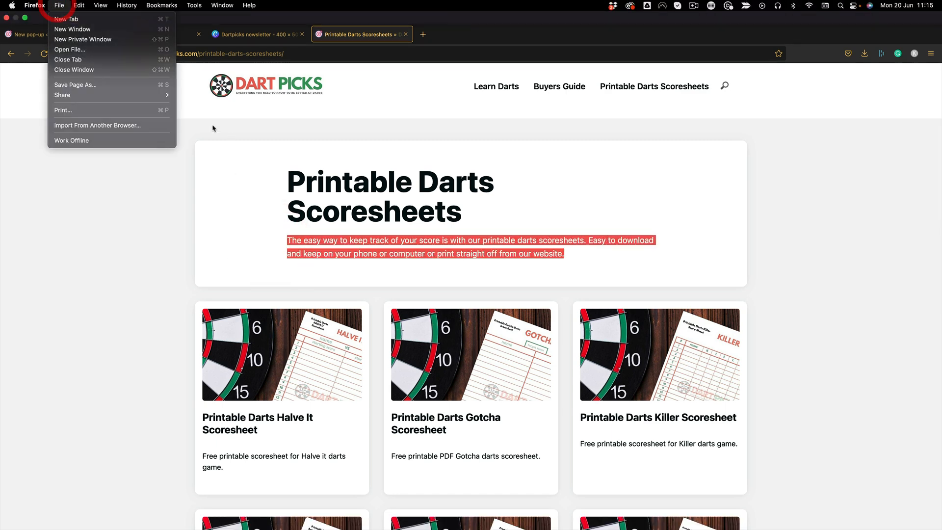
left_click(161, 181)
left_click(69, 10)
- Paste the scoresheets intro over the old coronavirus paragraph and append 'to the box and we'll send them straight to you.'
triple_click(347, 394)
key("super+v")
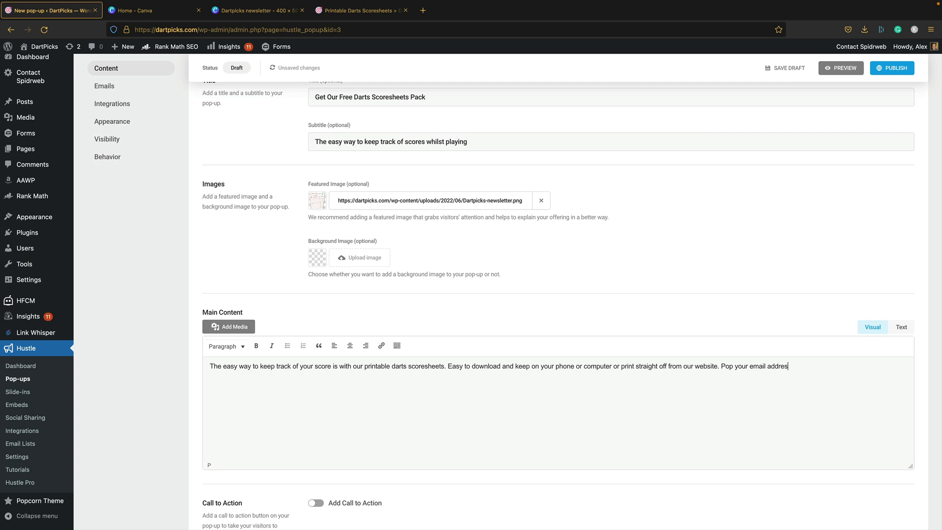
type("to the box and we'll send them straight to you.")
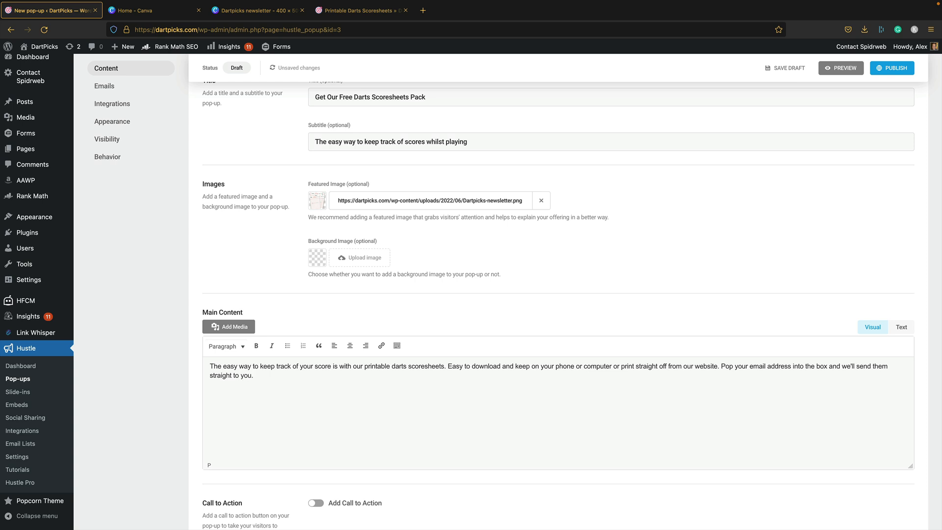
scroll(780, 295, "down", 3)
scroll(625, 298, "down", 2)
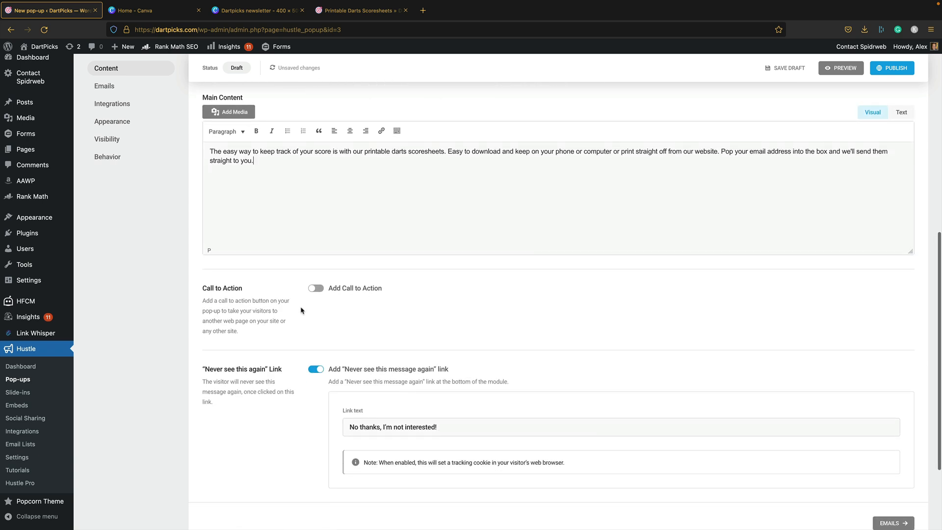
scroll(324, 305, "down", 1)
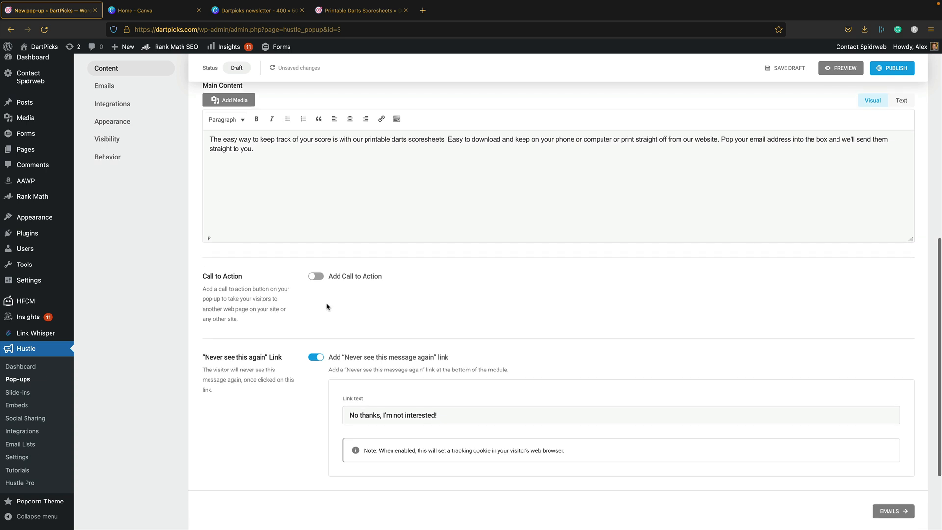
scroll(334, 303, "down", 2)
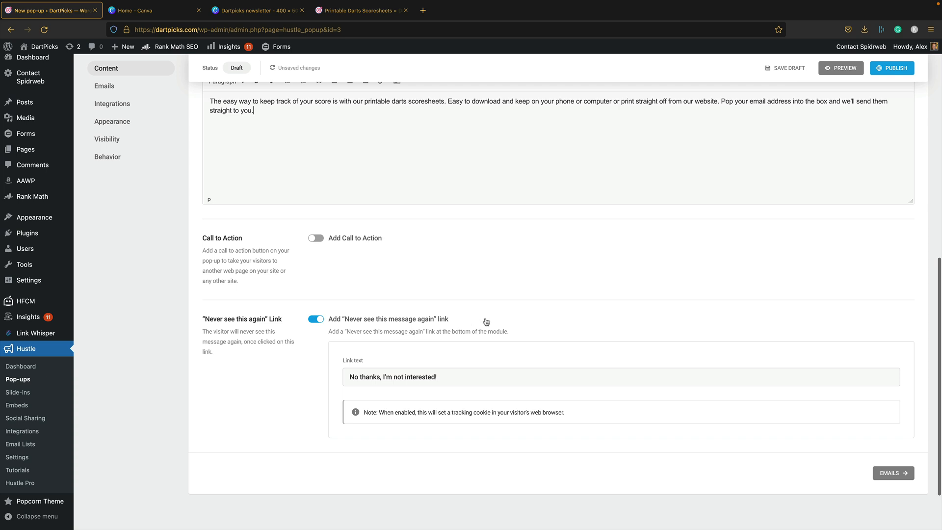
scroll(485, 321, "up", 5)
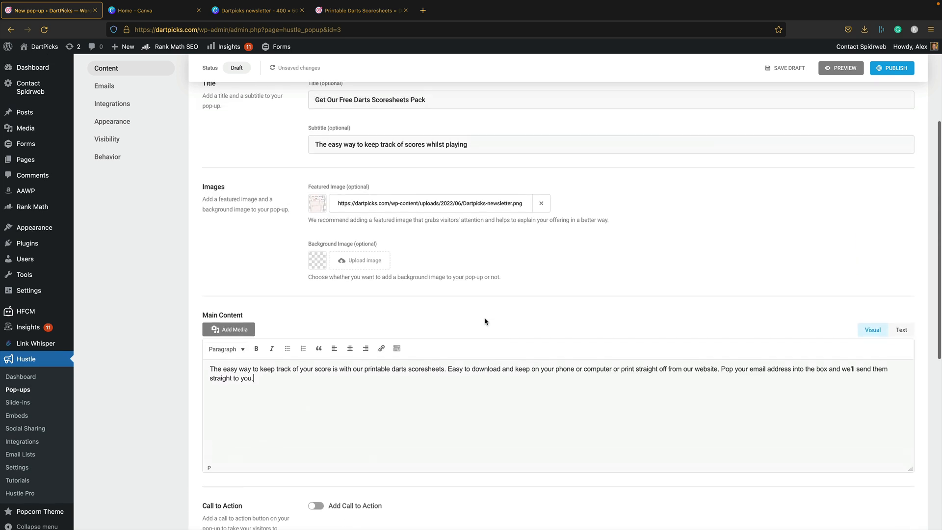
scroll(485, 322, "up", 3)
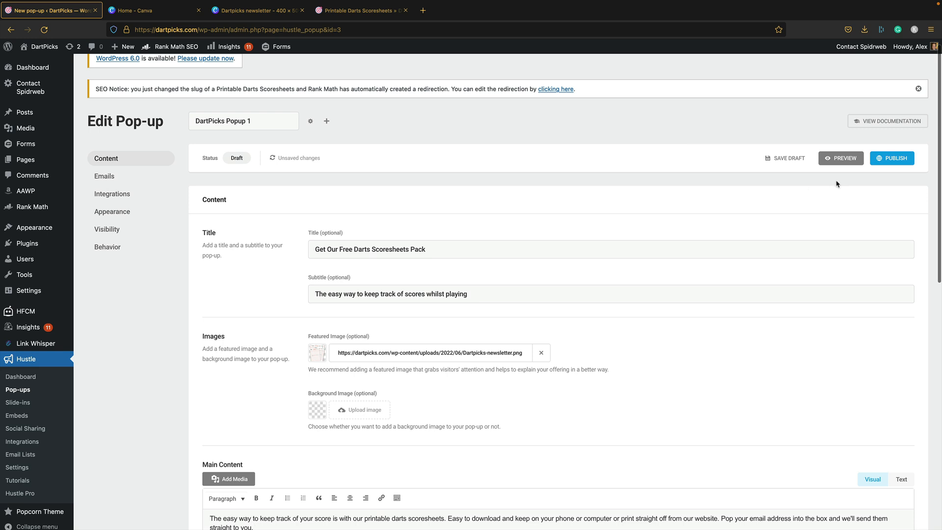
scroll(798, 261, "down", 10)
- In Emails, replace the Success message's second sentence with 'Check your inbox now and click the link to confirm.'
left_click(890, 407)
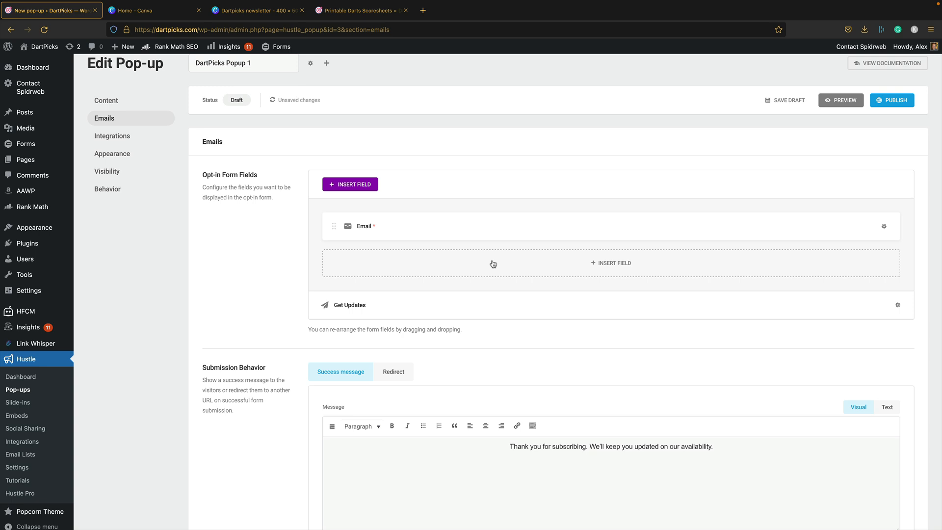
scroll(492, 264, "down", 3)
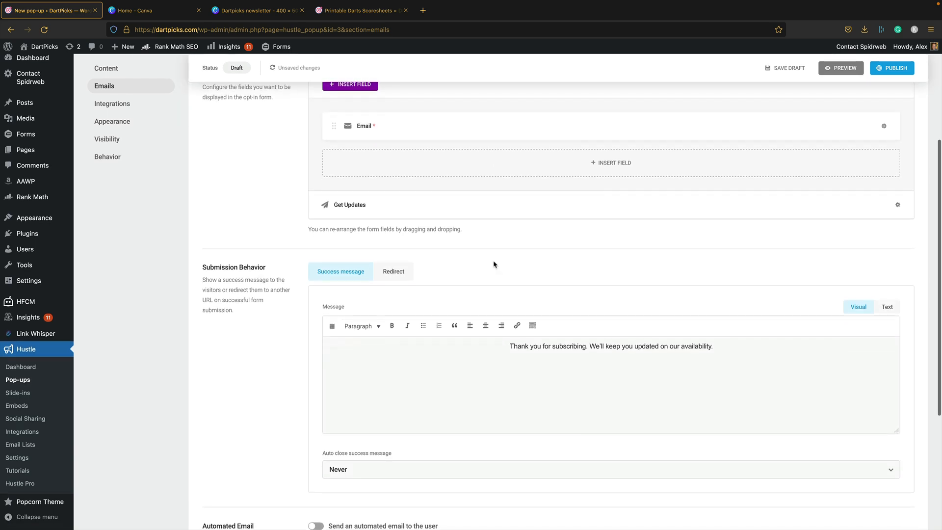
scroll(494, 264, "down", 1)
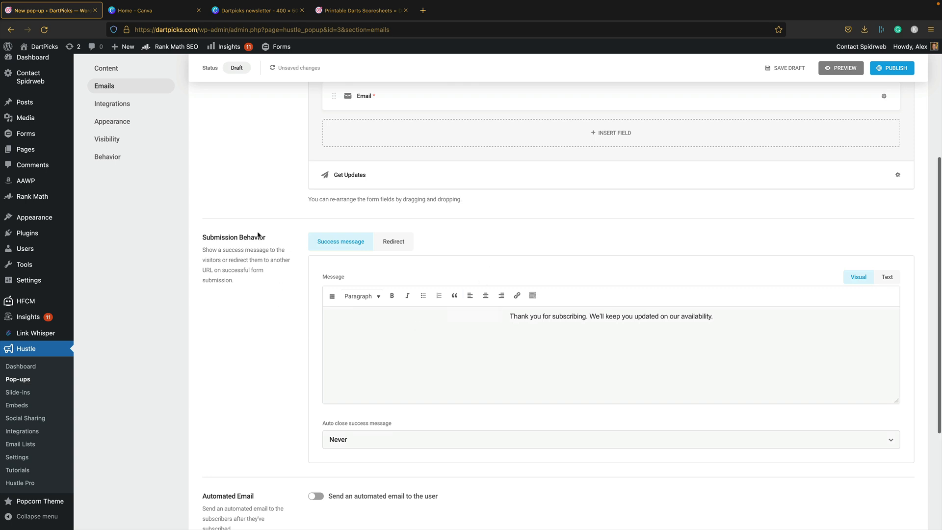
left_click_drag(745, 316, 591, 319)
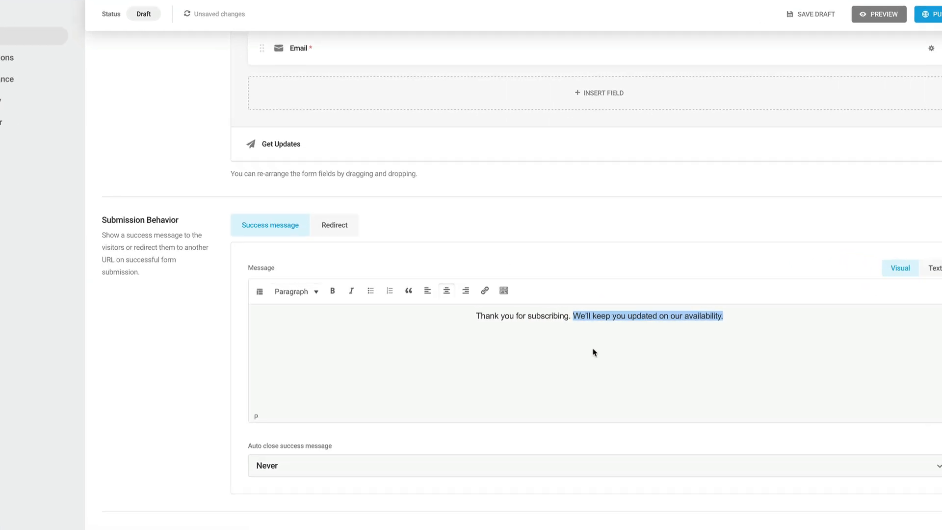
type("Check y")
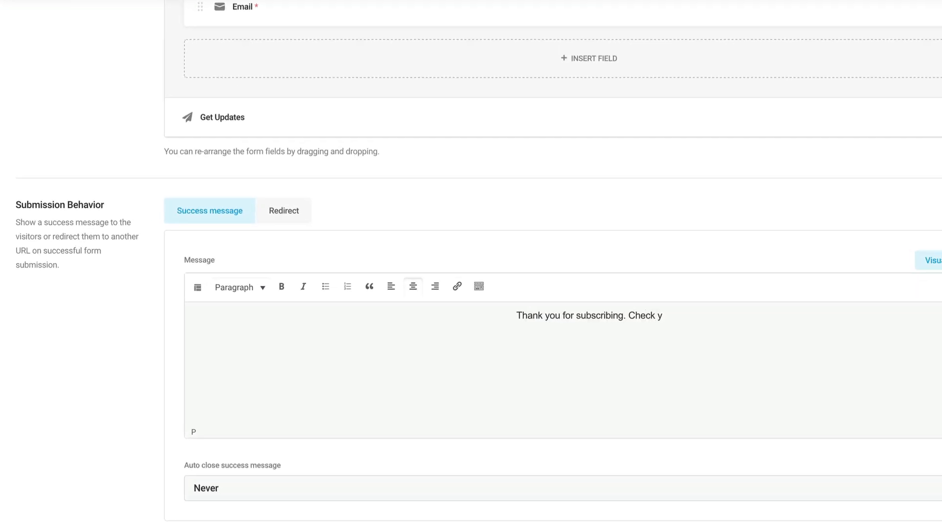
type("our inbox now")
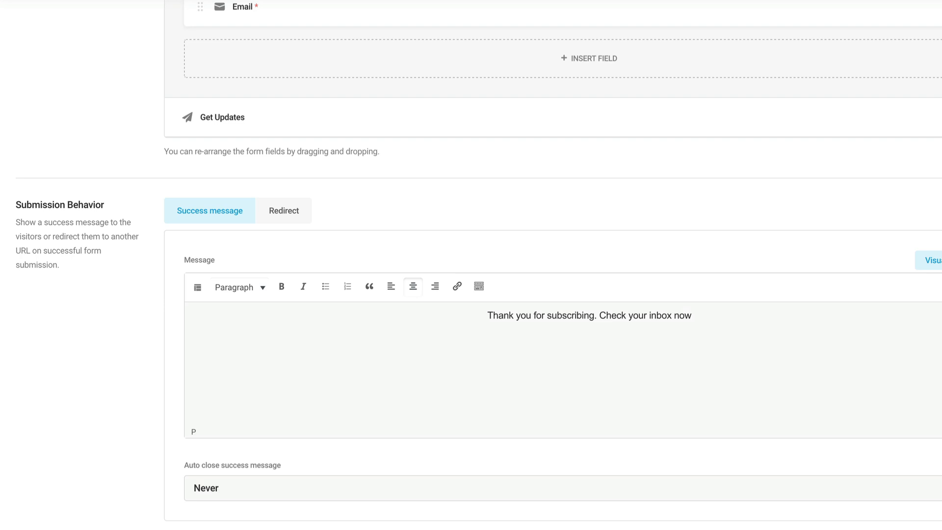
type(" and click the ")
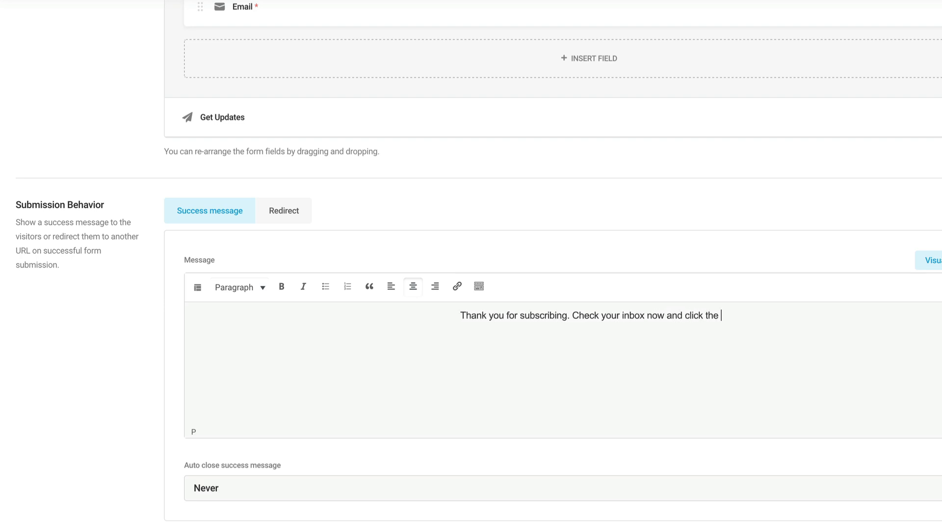
type("link to conf")
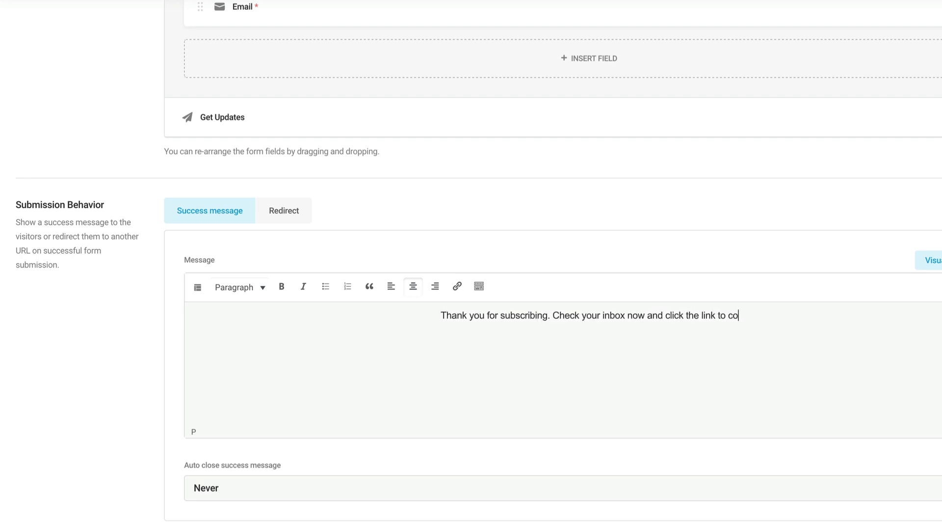
type("irm/")
key("BackSpace")
type(".")
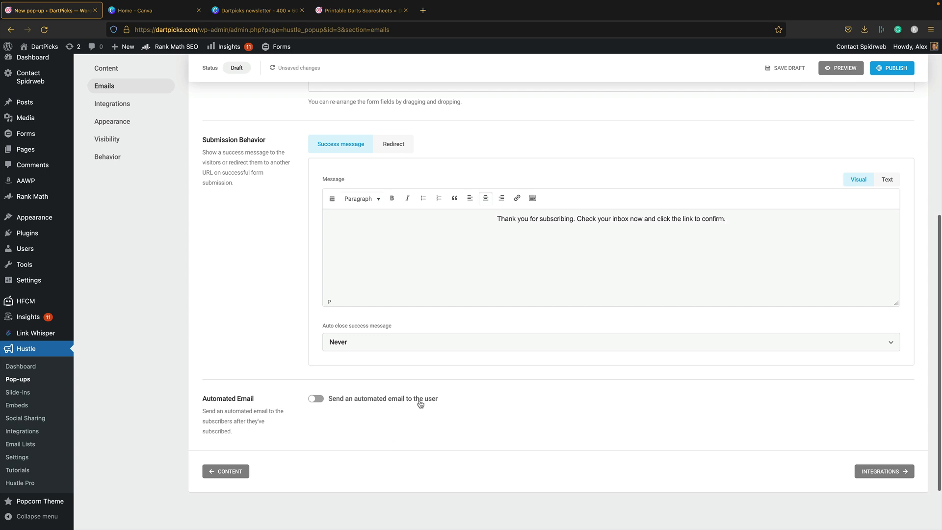
scroll(419, 403, "up", 1)
- In Integrations, start connecting Mailchimp and confirm the DartPicks account
left_click(904, 495)
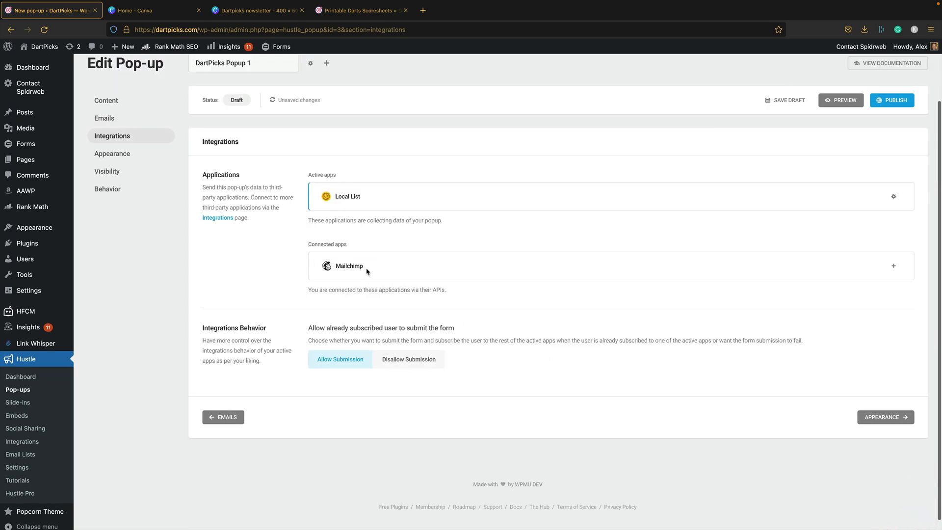
left_click(375, 265)
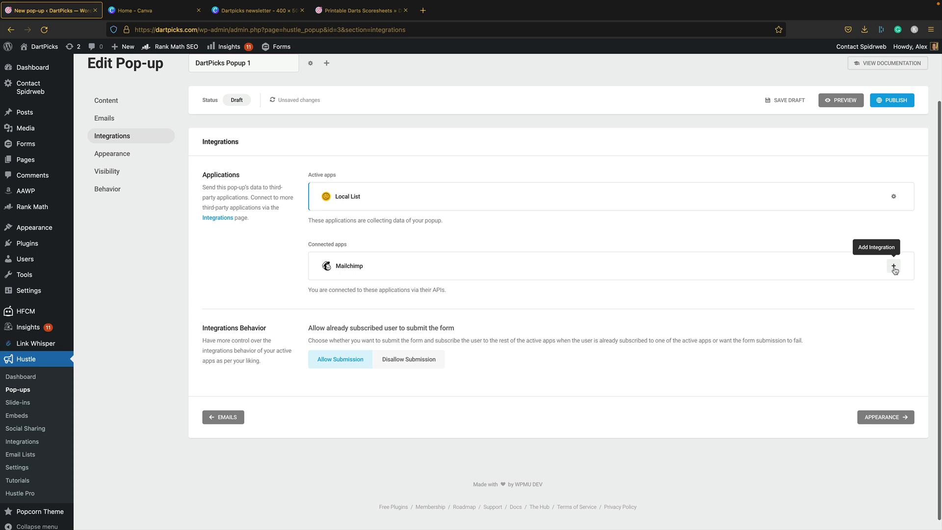
left_click(893, 268)
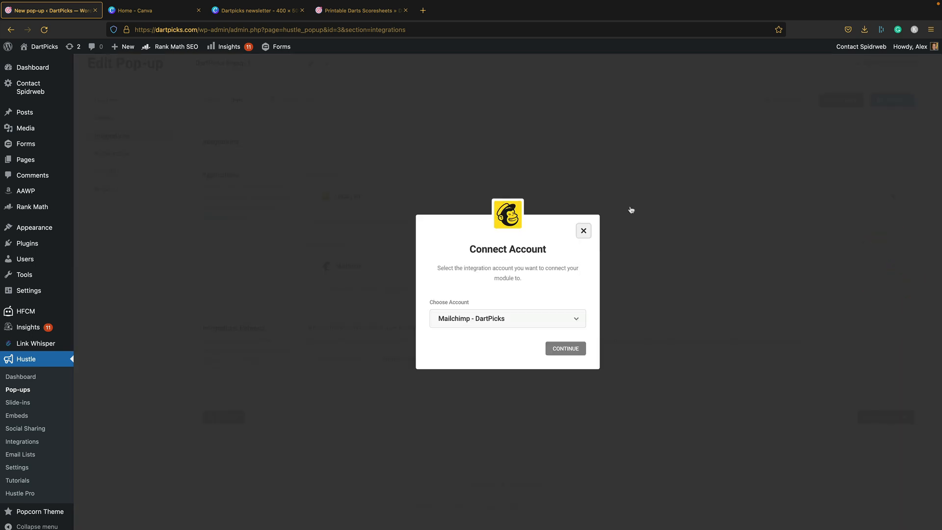
left_click(573, 348)
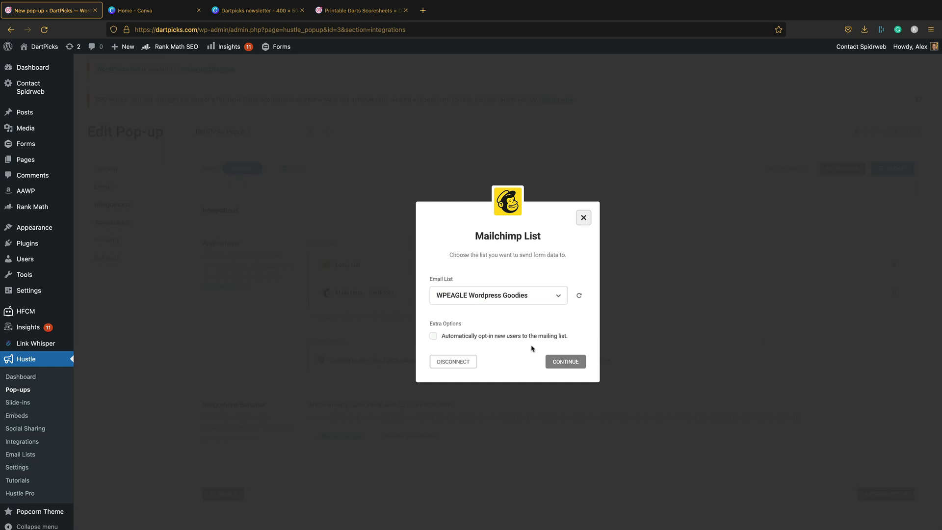
- Choose the DartPicks email list, leave Tags empty, and finish the Mailchimp setup
left_click(559, 297)
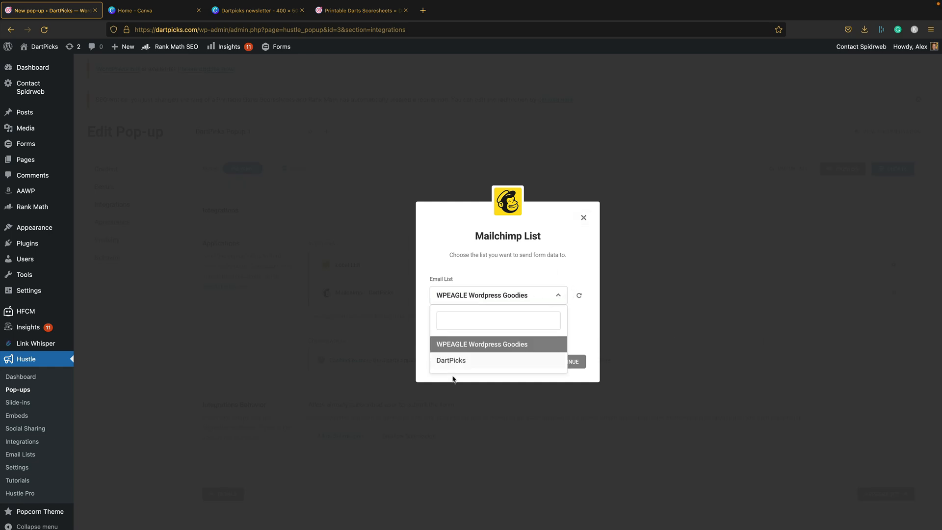
left_click(489, 362)
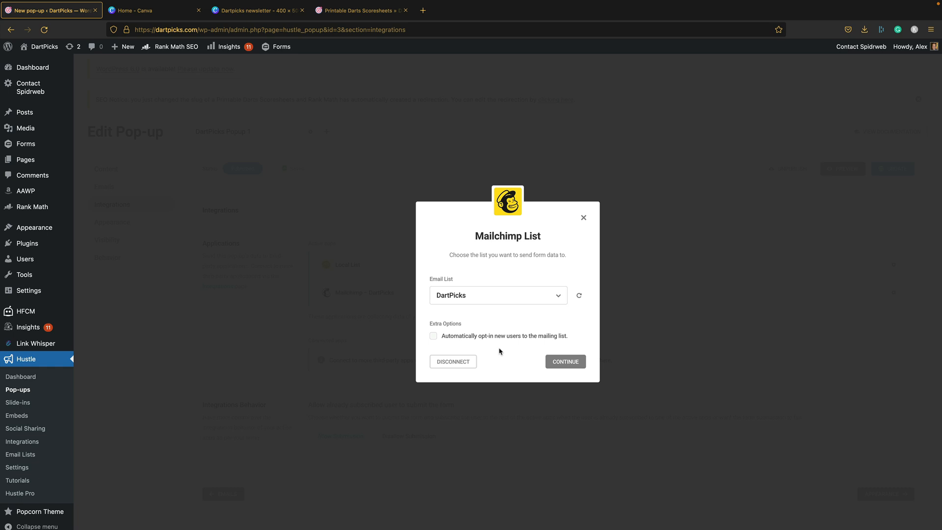
left_click(567, 363)
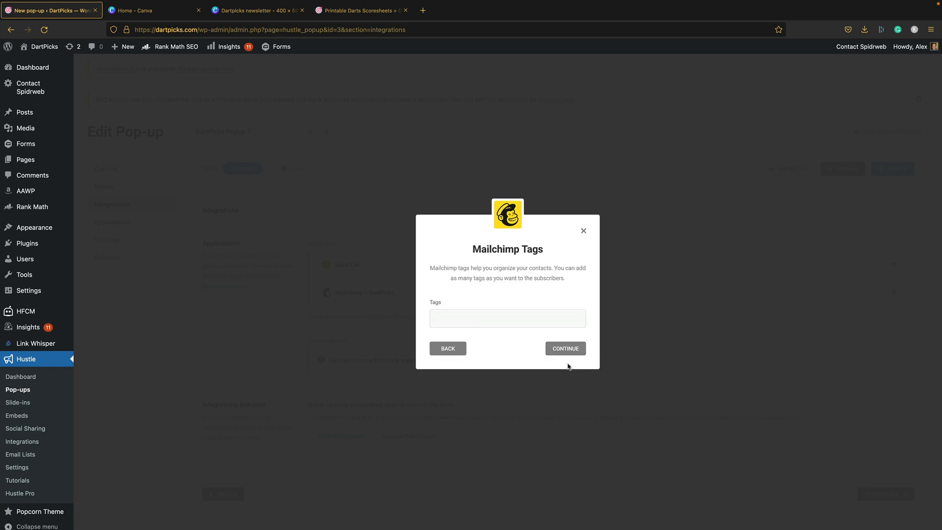
left_click(496, 317)
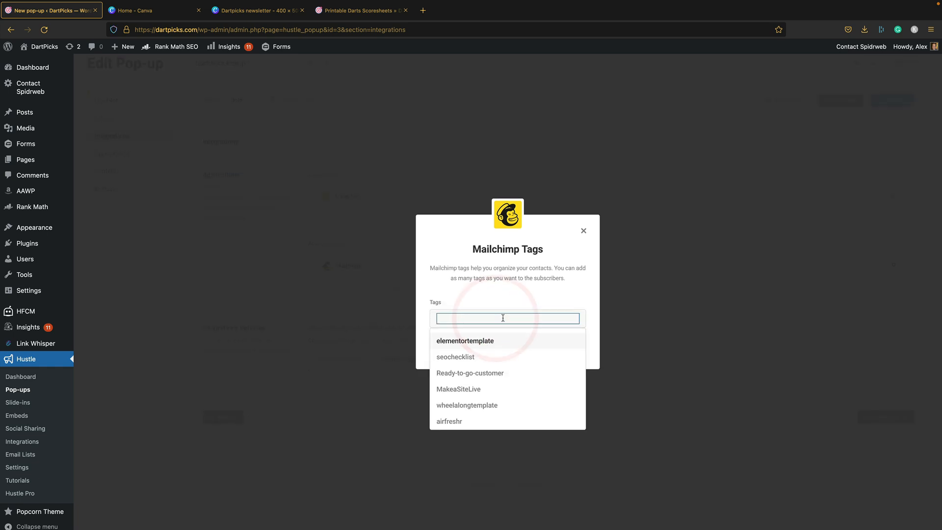
left_click(527, 298)
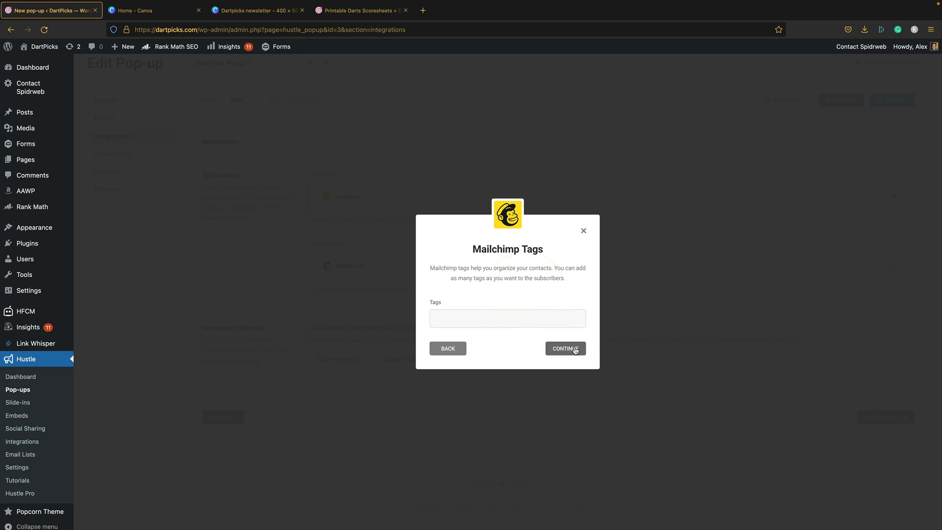
left_click(575, 348)
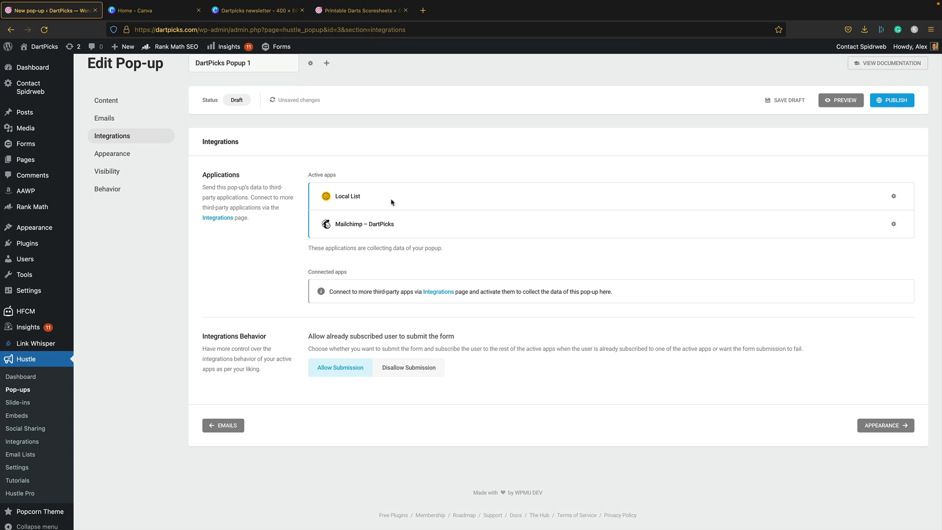
left_click(904, 425)
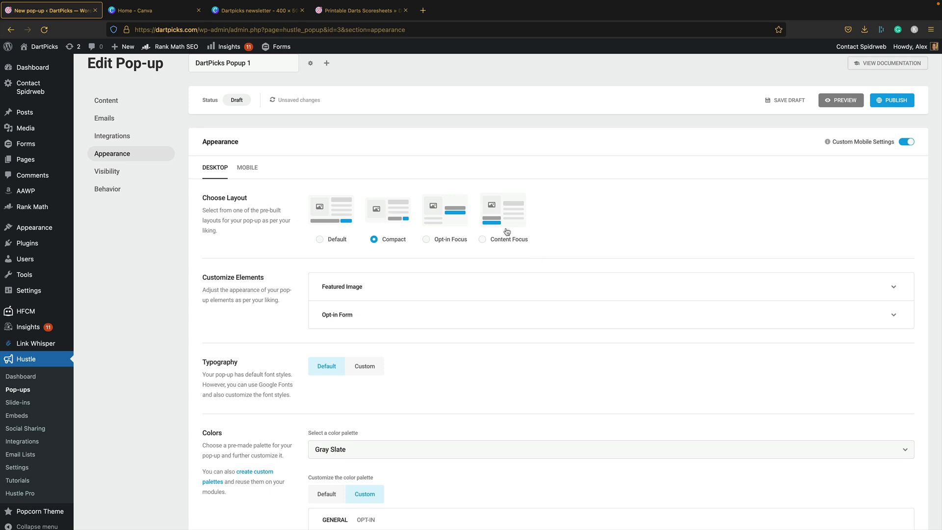
- Preview the pop-up with the Opt-in Focus and Content Focus layouts
left_click(844, 100)
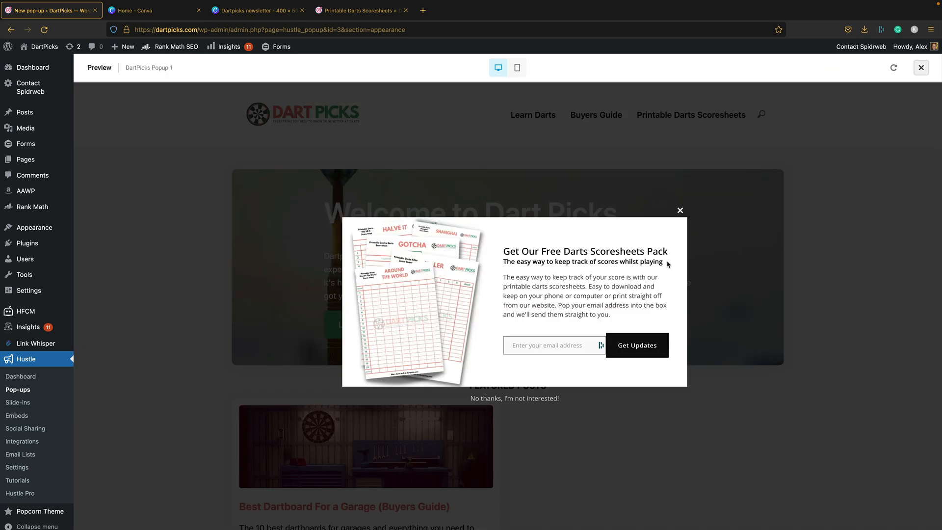
left_click(920, 67)
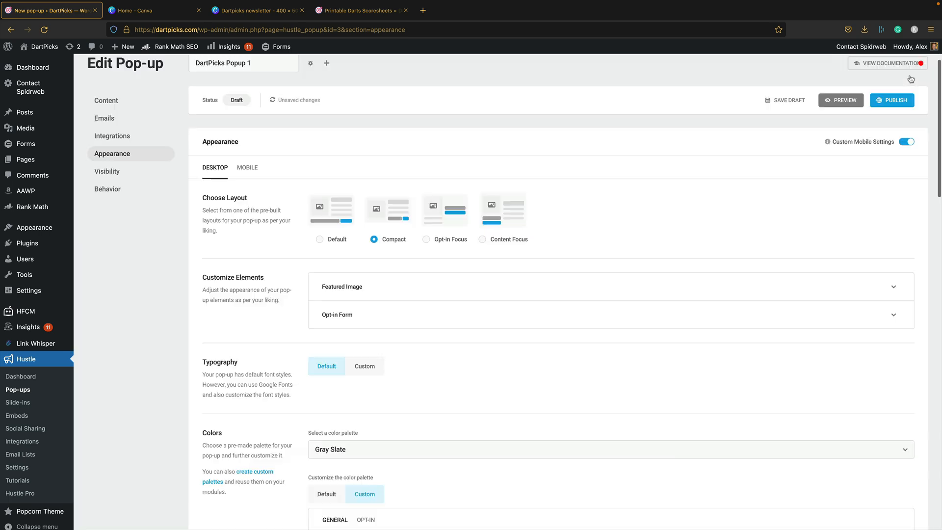
left_click(450, 211)
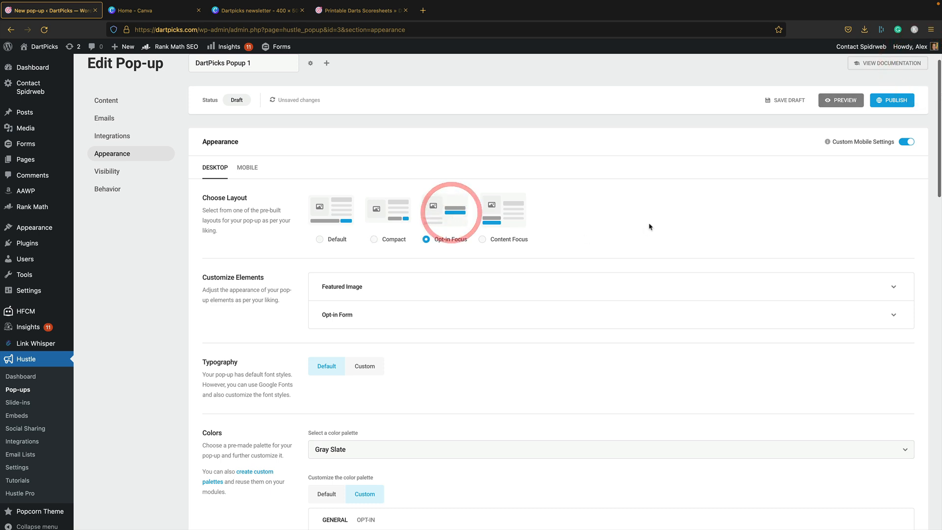
left_click(852, 101)
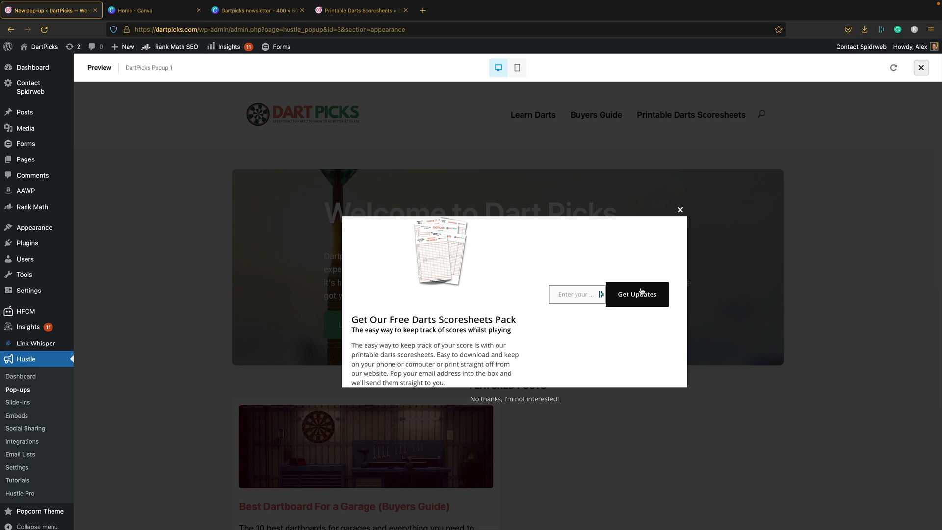
left_click(680, 209)
left_click(920, 67)
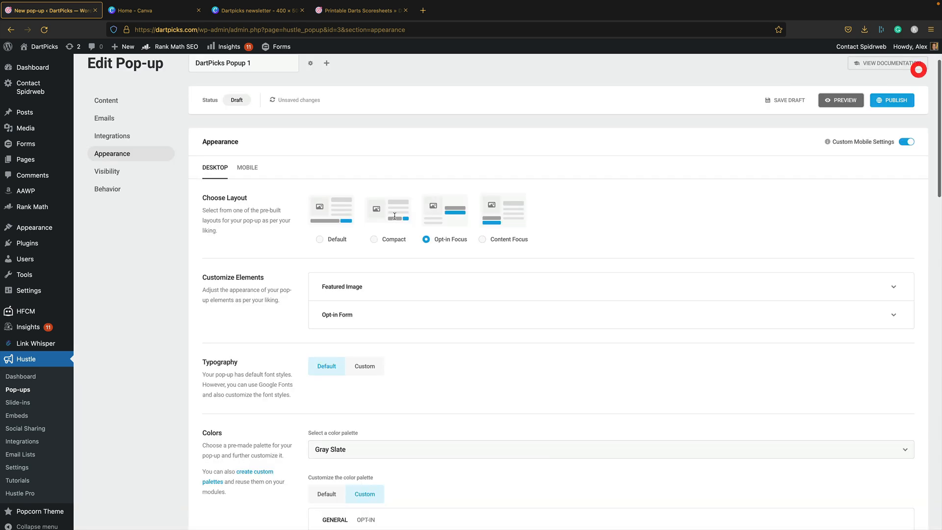
left_click(501, 219)
left_click(851, 102)
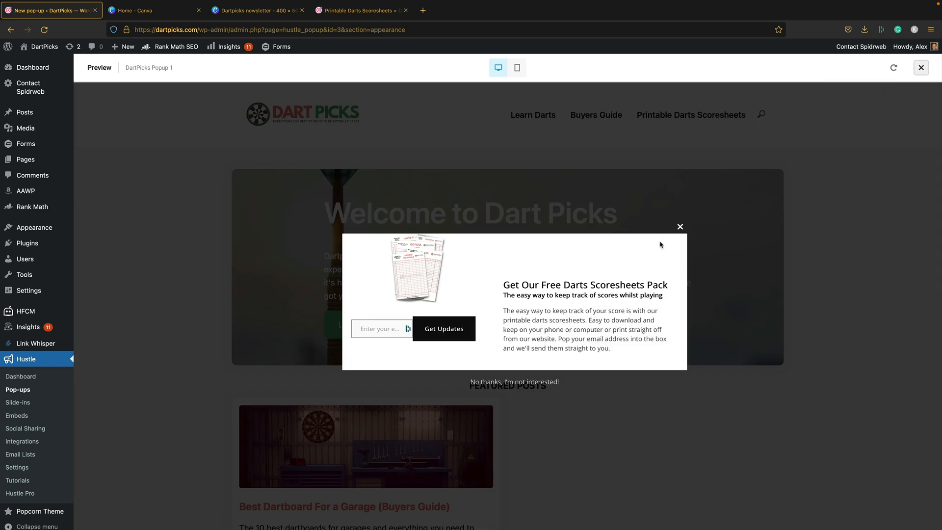
left_click(679, 227)
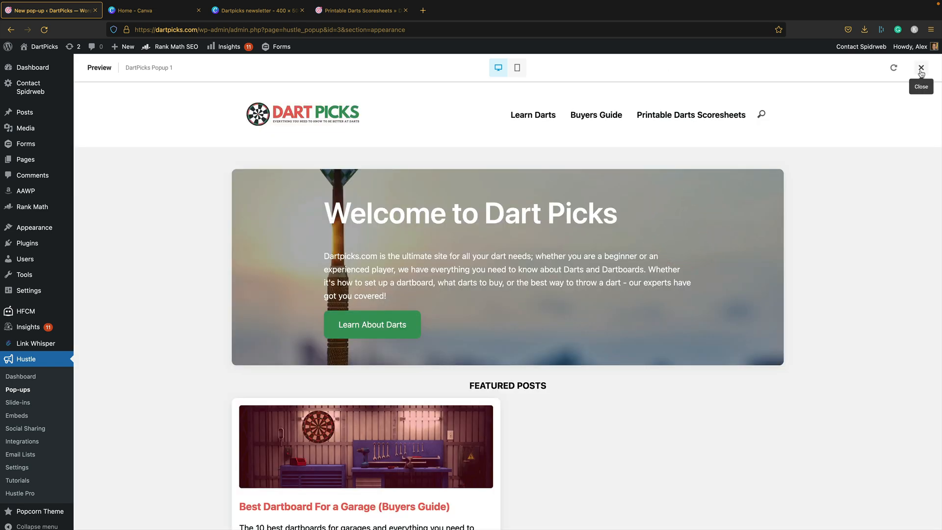
left_click(917, 71)
- Switch back to the Compact layout and preview it on desktop and mobile
left_click(395, 210)
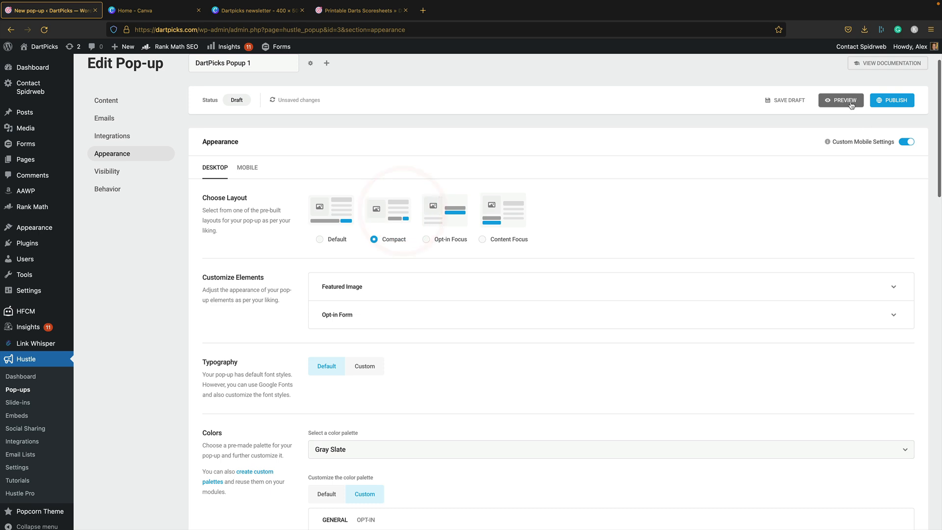
left_click(849, 101)
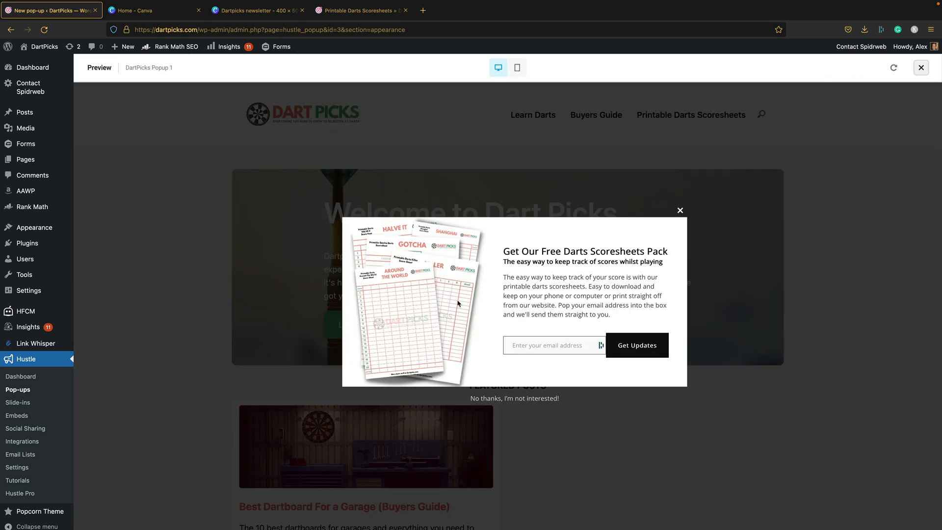
left_click(516, 68)
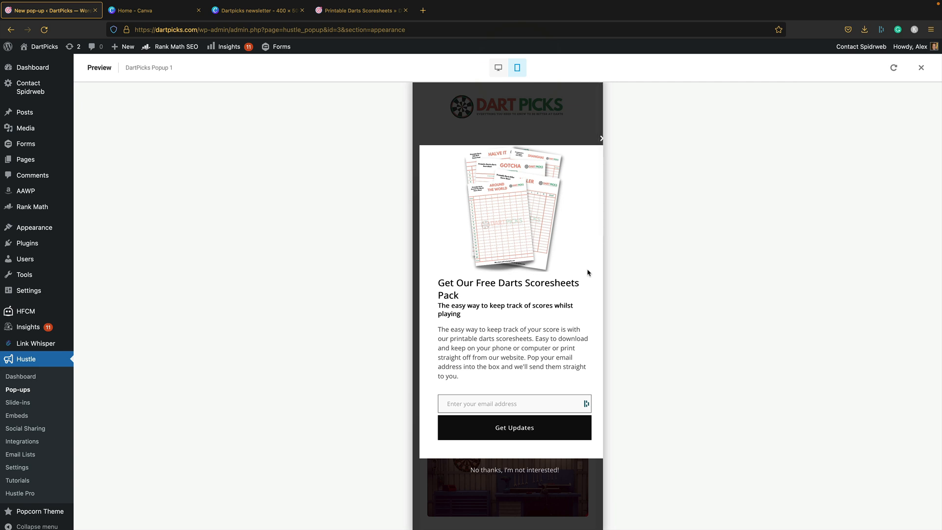
left_click(602, 141)
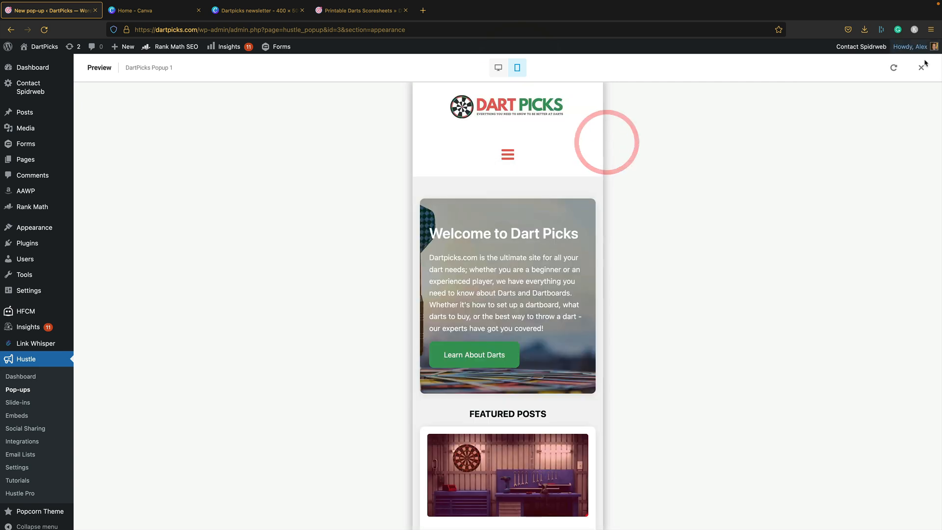
left_click(921, 67)
scroll(458, 301, "down", 3)
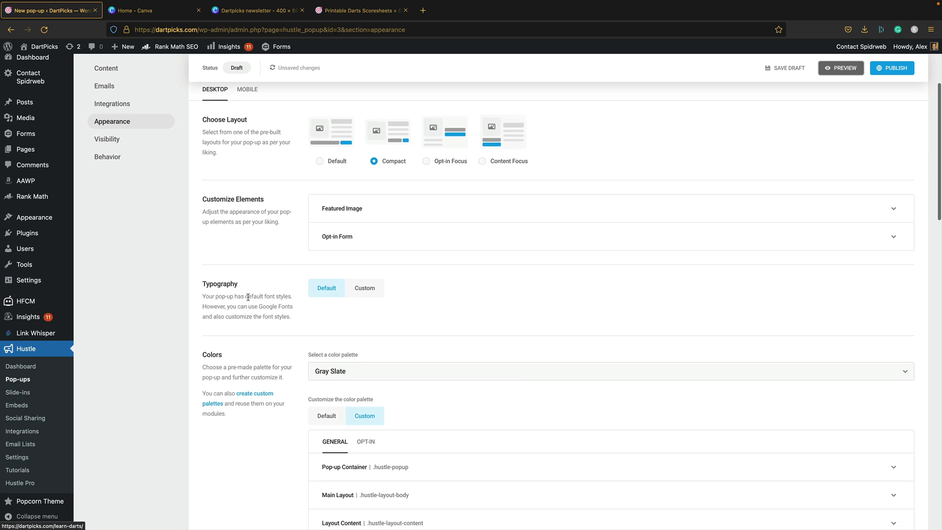
left_click(357, 289)
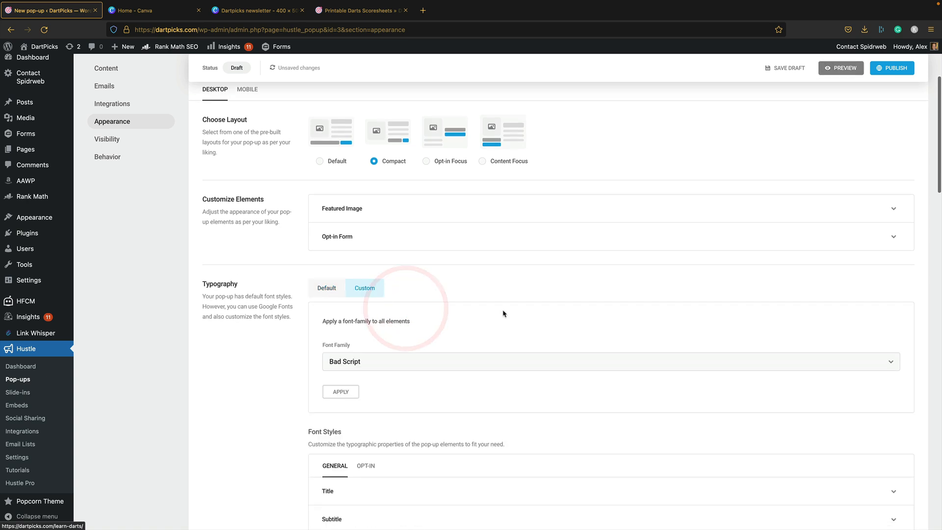
left_click(416, 356)
scroll(434, 429, "down", 3)
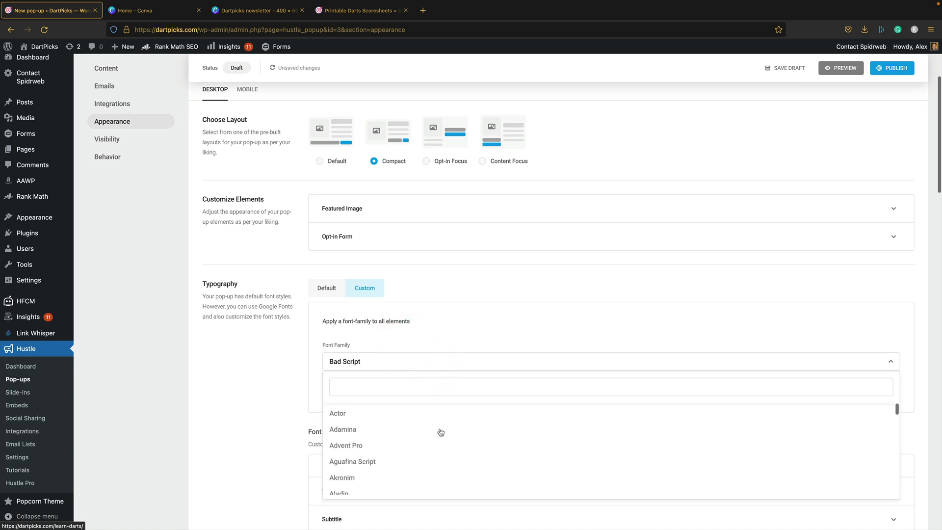
left_click(424, 418)
left_click(340, 391)
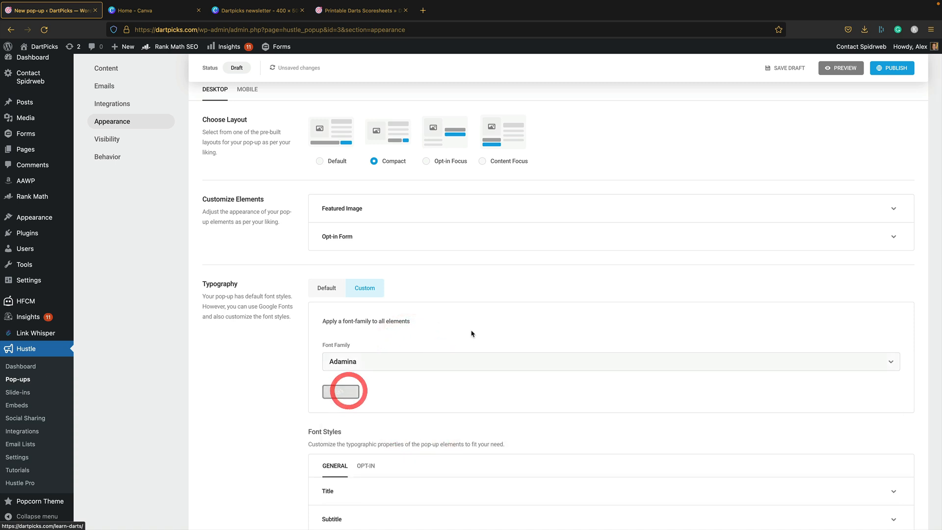
left_click(841, 68)
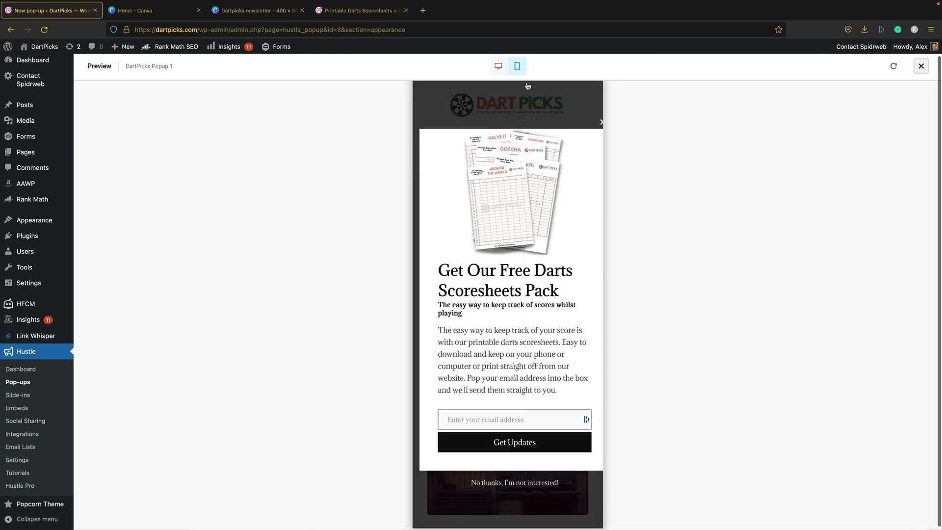
left_click(495, 66)
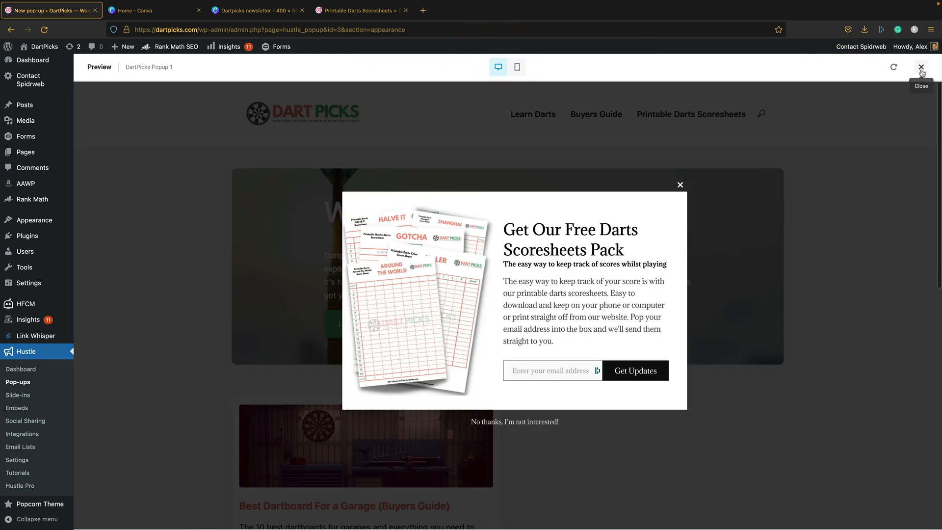
left_click(920, 66)
left_click(454, 337)
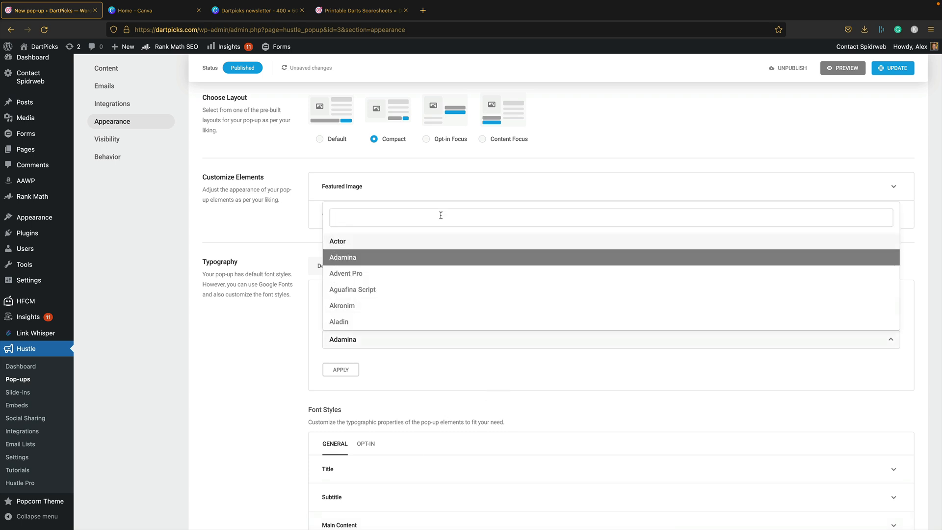
type("ro")
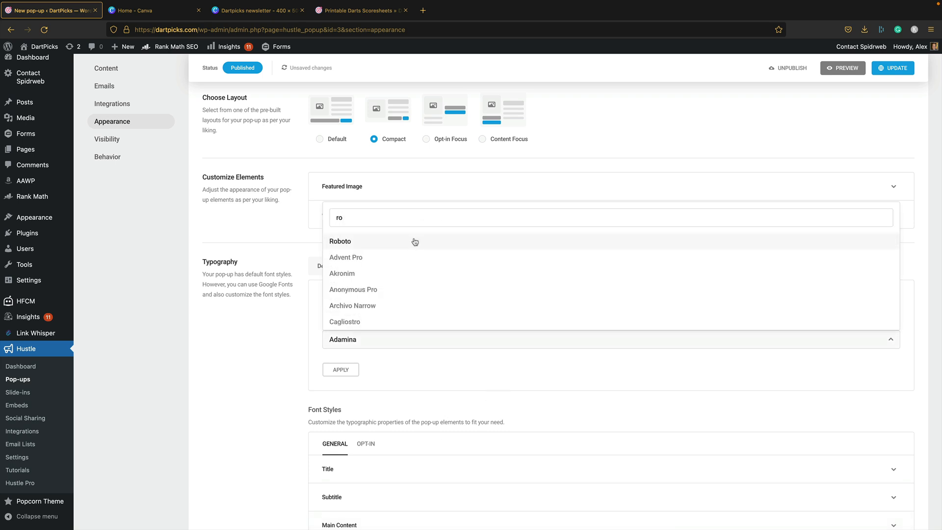
left_click(415, 242)
left_click(341, 369)
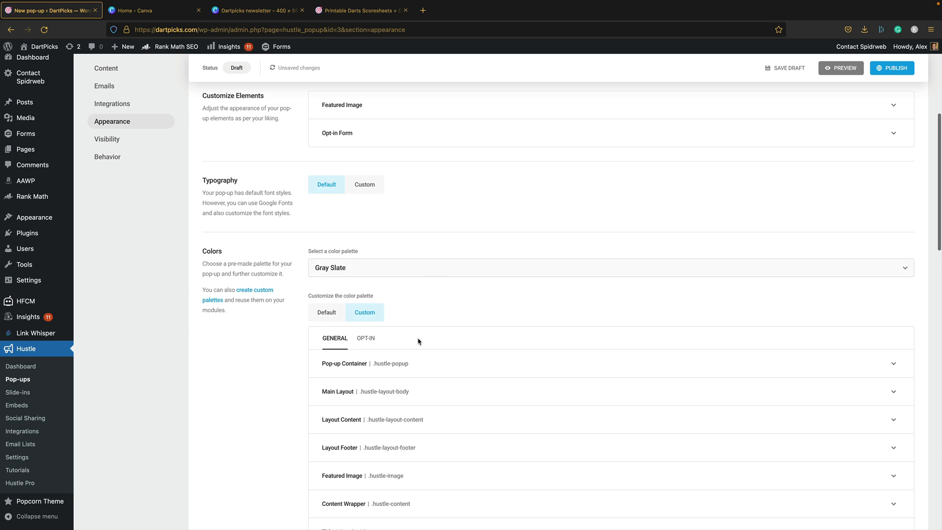
- Scroll past the Appearance options and continue to the Visibility step
scroll(466, 379, "down", 3)
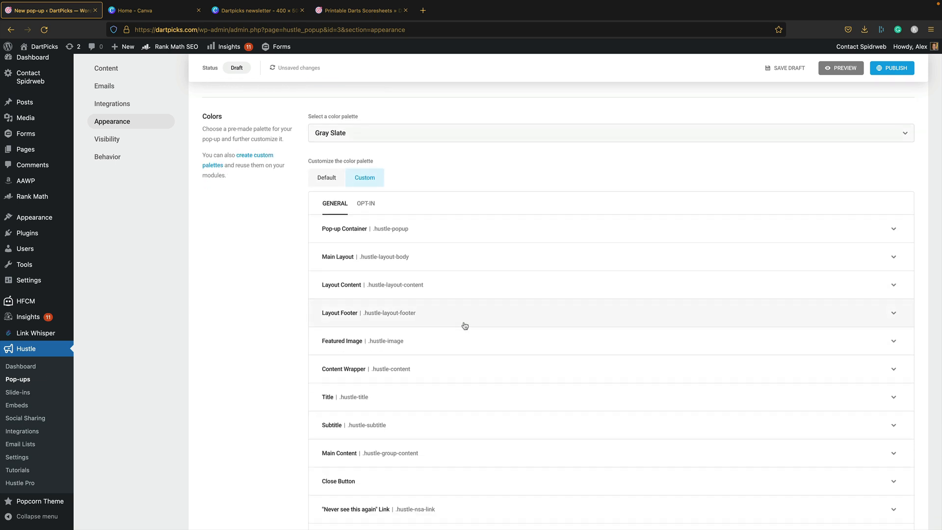
scroll(466, 325, "down", 6)
scroll(448, 324, "down", 8)
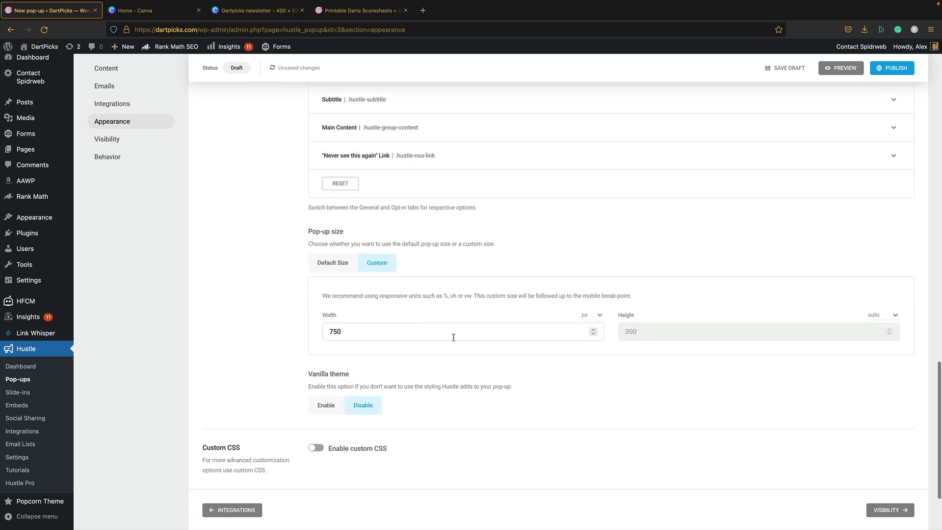
scroll(466, 301, "down", 2)
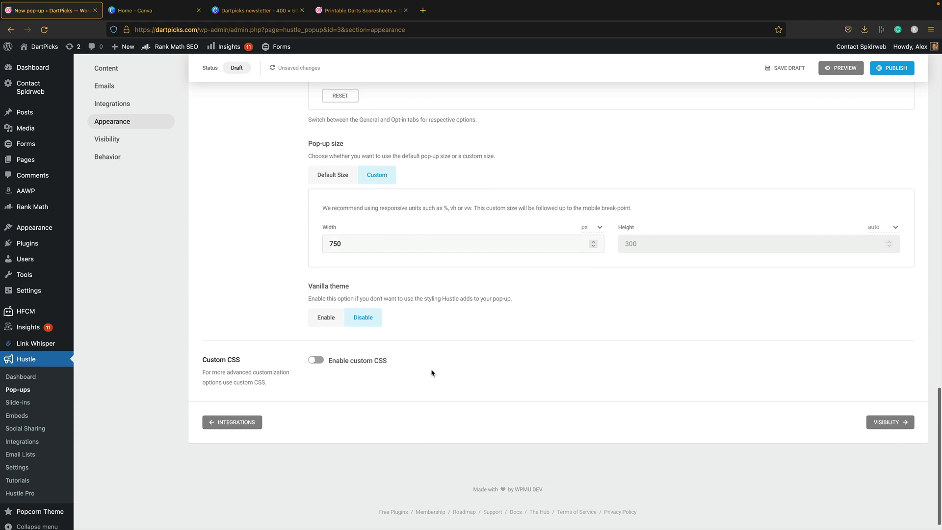
scroll(431, 373, "up", 1)
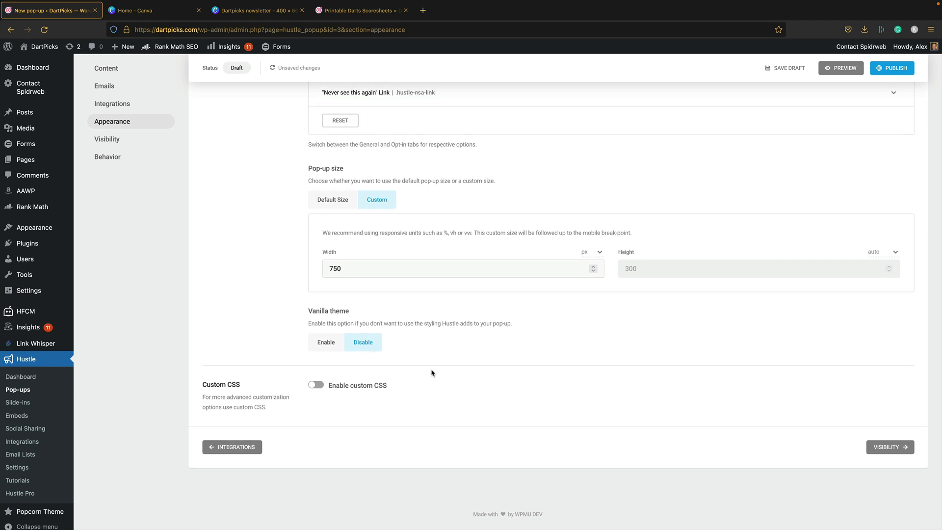
left_click(900, 451)
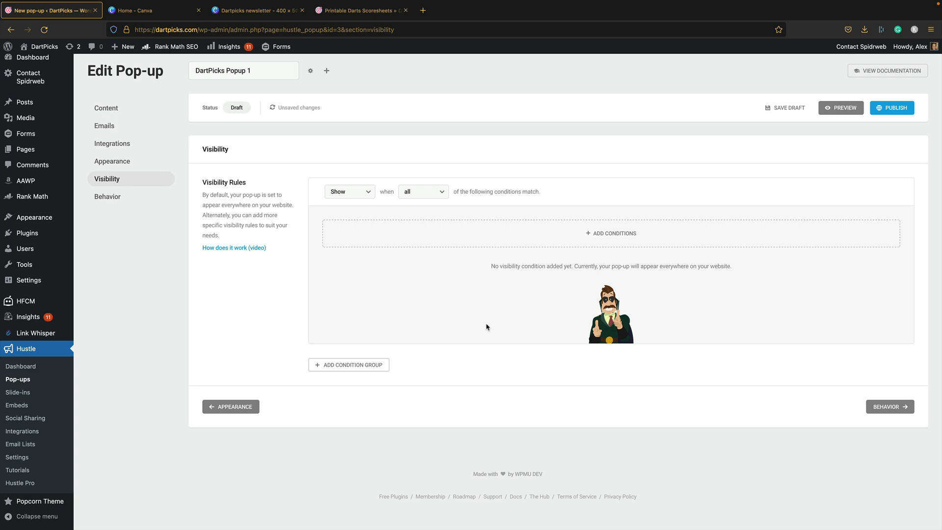
- Try a Pages condition excluding Home, then delete it and continue to Behavior
left_click(620, 230)
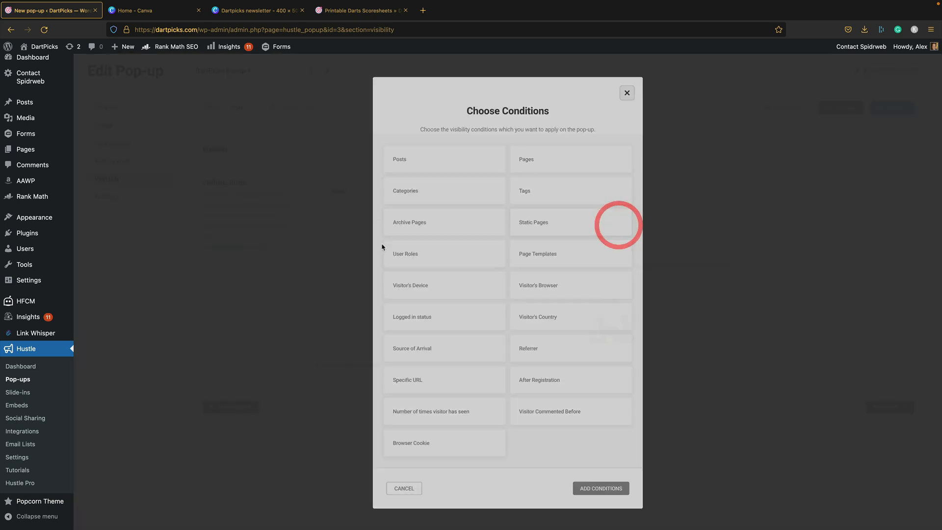
left_click(542, 156)
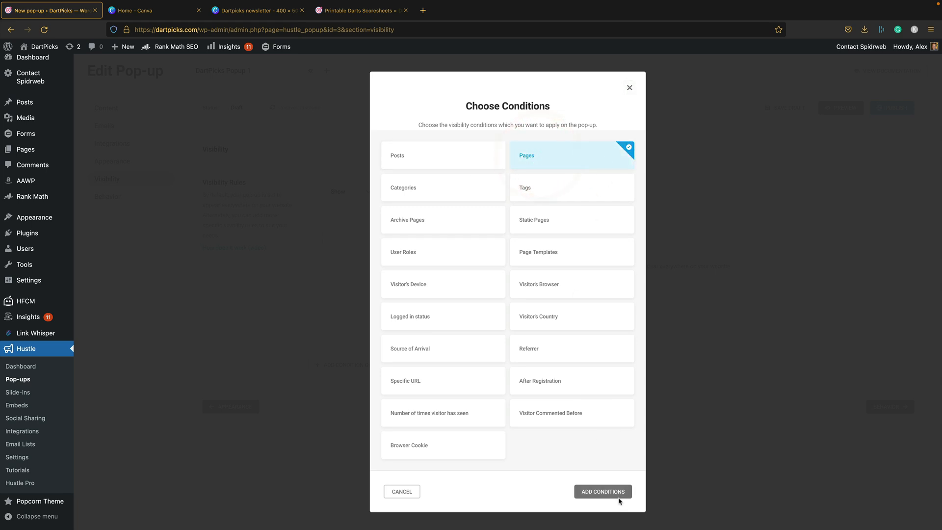
left_click(617, 492)
left_click(441, 310)
type("home")
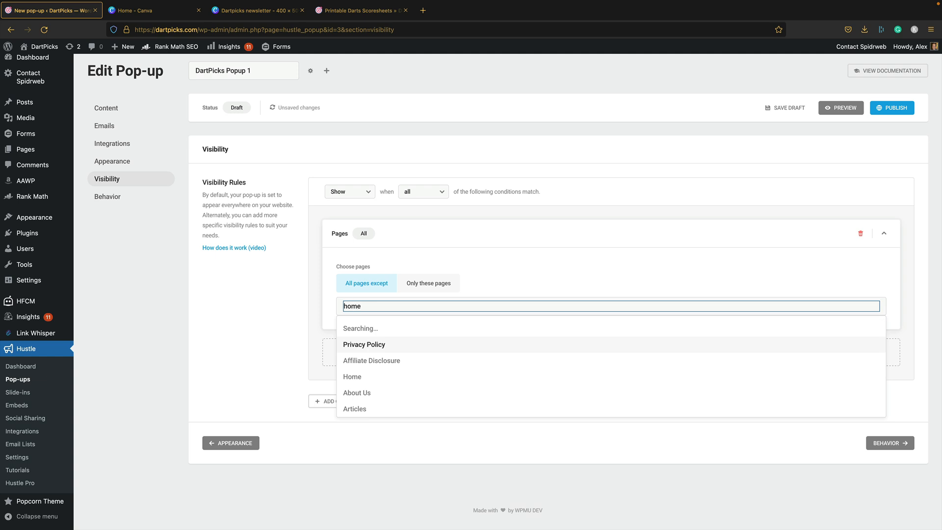
left_click(381, 328)
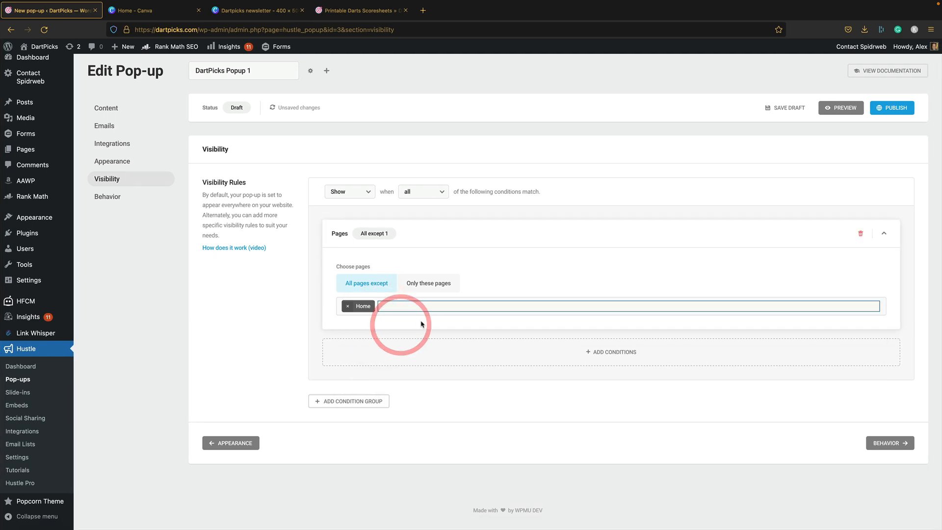
left_click(347, 306)
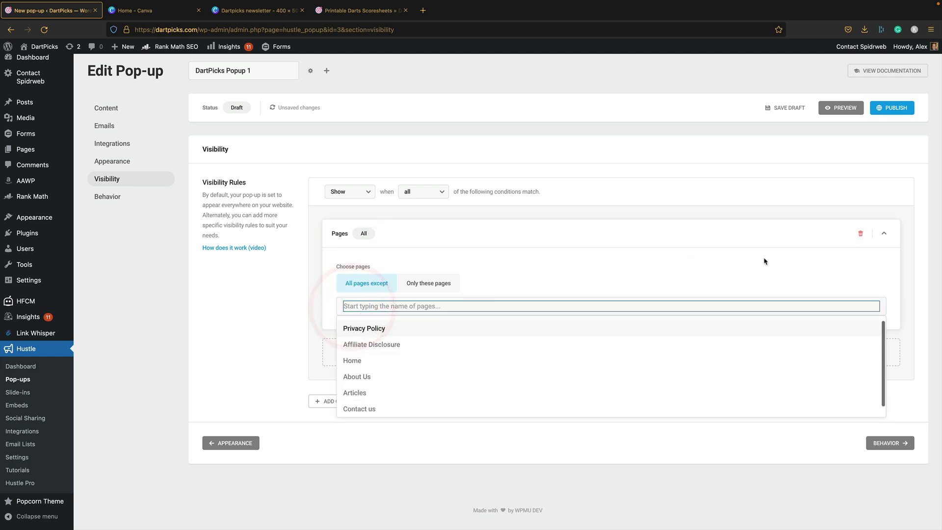
left_click(860, 233)
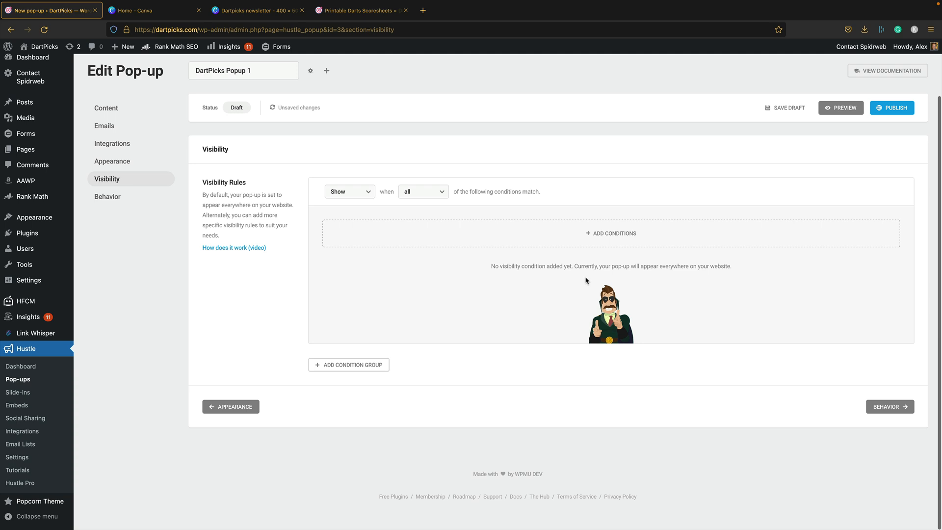
left_click(893, 405)
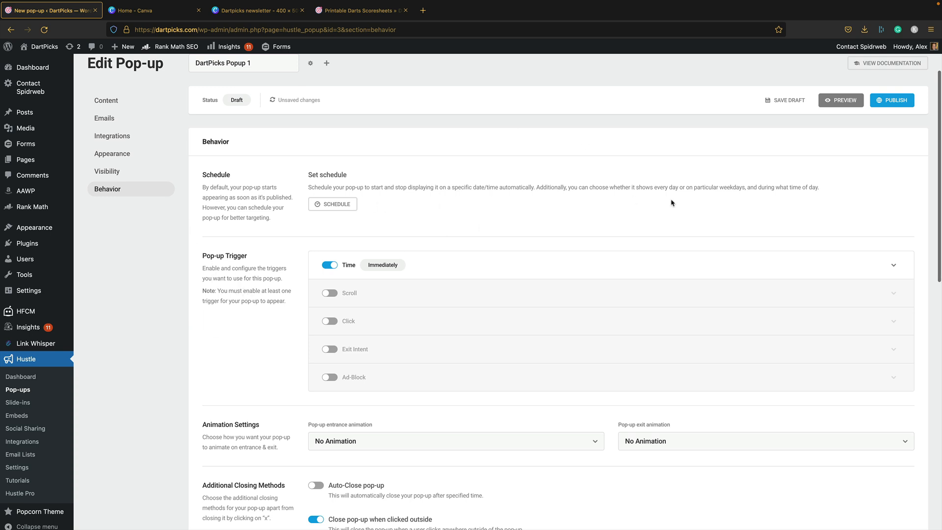
- Set the Time trigger delay to 45 seconds
scroll(178, 263, "down", 1)
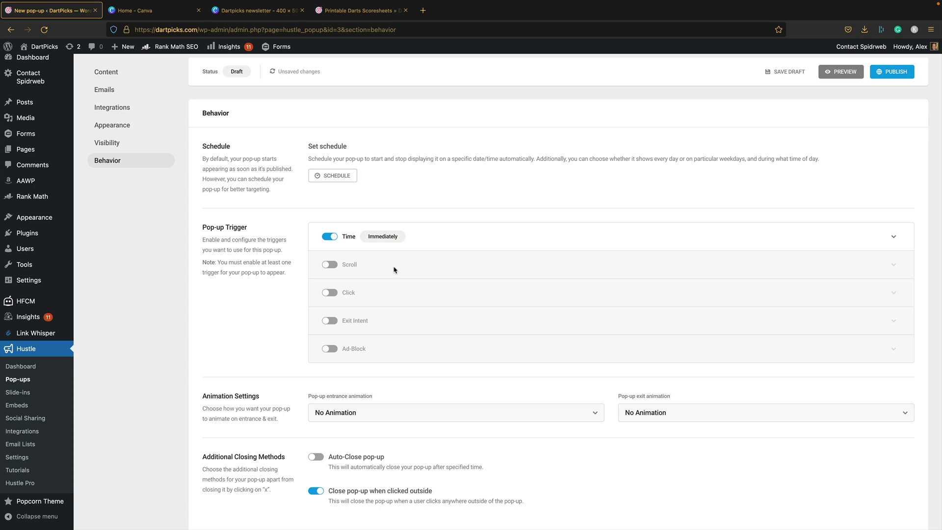
scroll(538, 276, "down", 1)
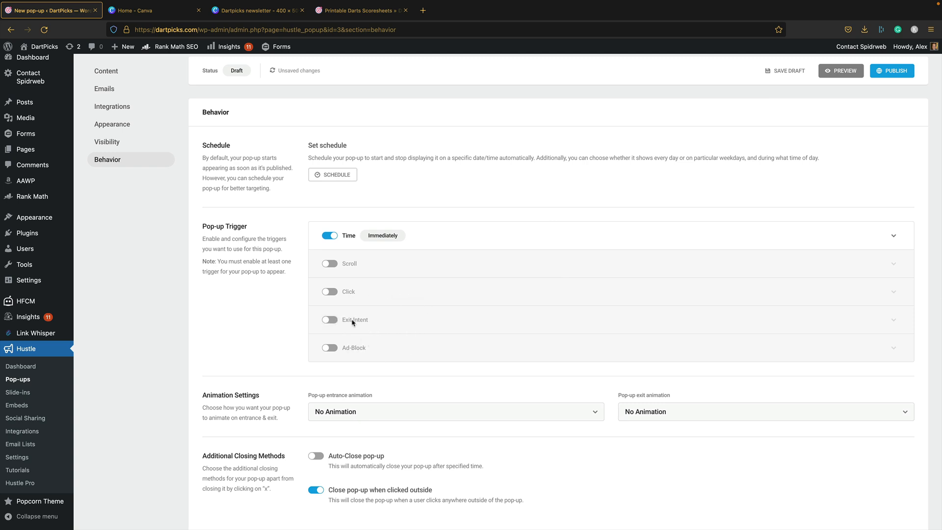
left_click(398, 239)
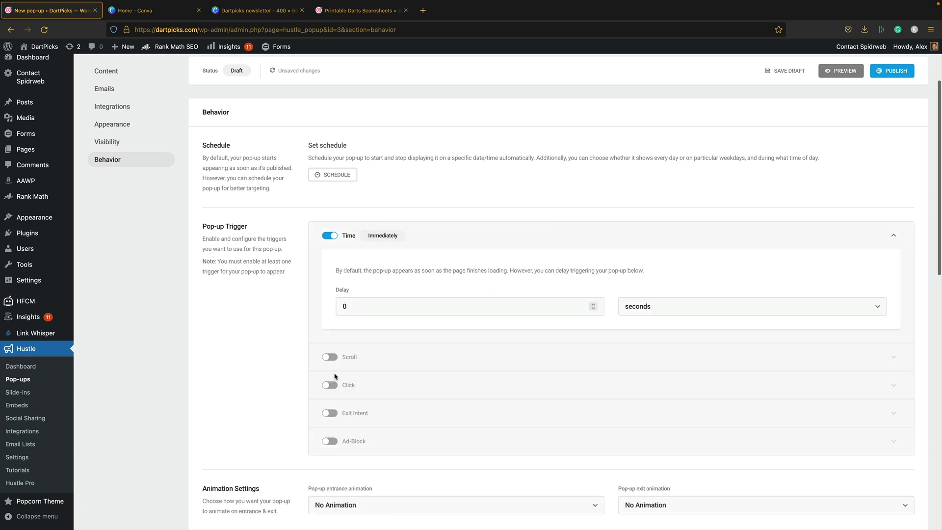
double_click(389, 306)
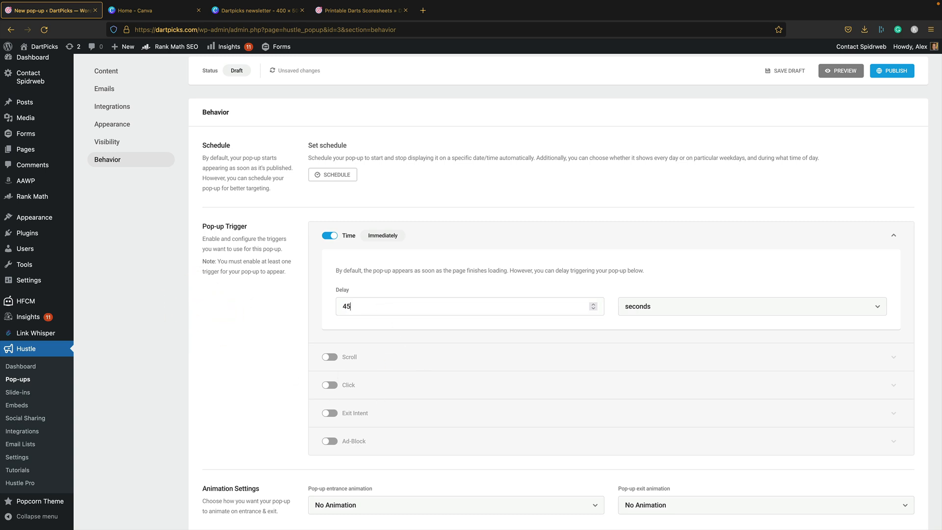
scroll(660, 231, "up", 1)
left_click(616, 269)
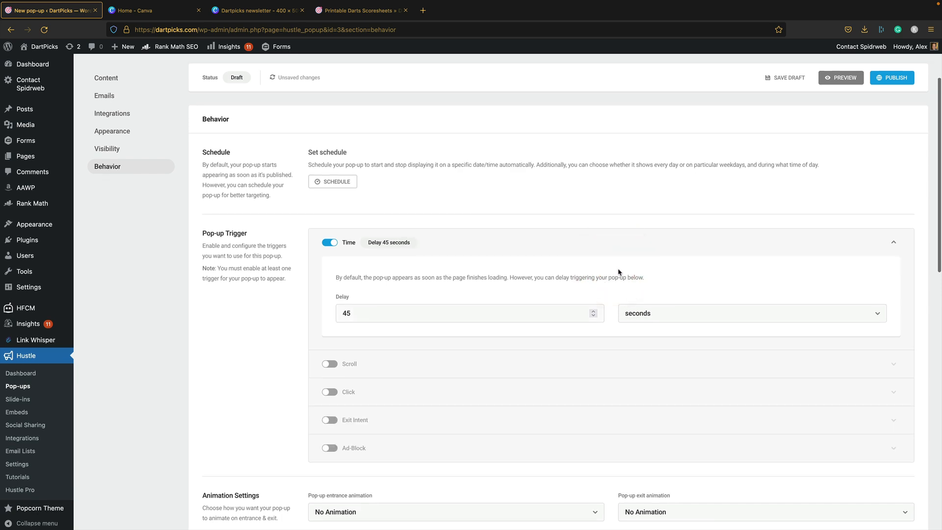
- Set the entrance animation to Fade In and the exit animation to Fade Out
scroll(614, 274, "down", 4)
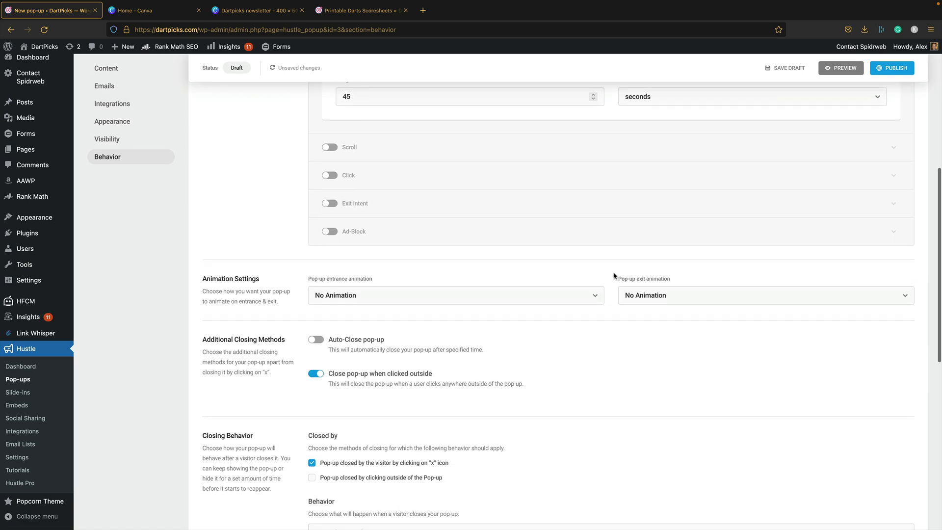
left_click(524, 295)
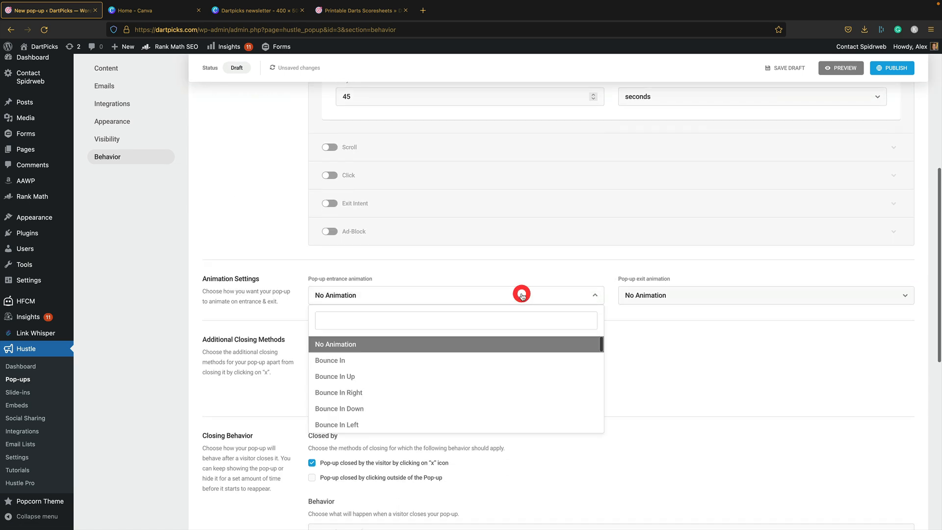
scroll(479, 381, "down", 2)
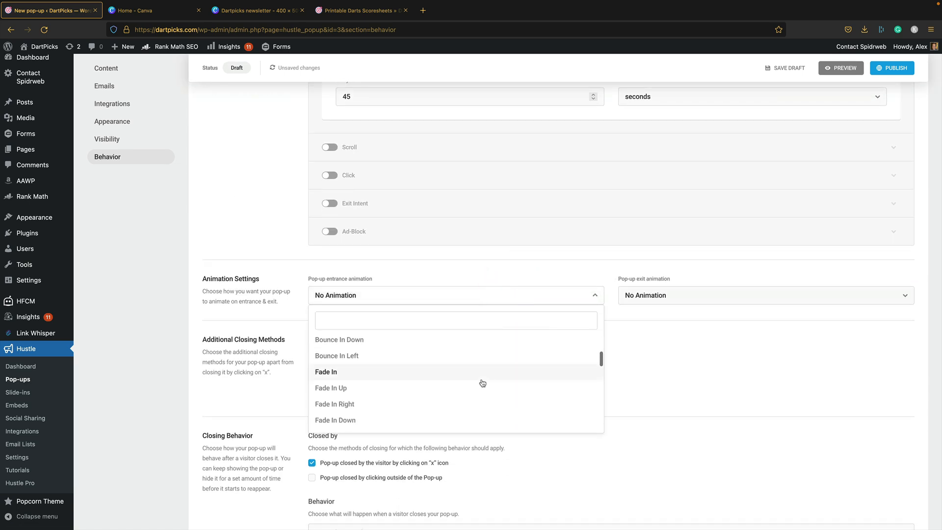
left_click(487, 373)
left_click(700, 294)
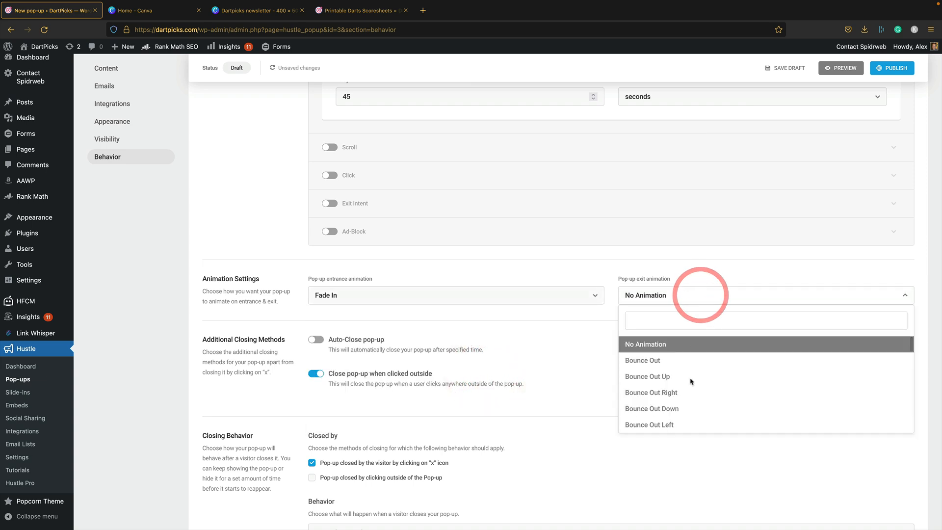
scroll(693, 393, "down", 3)
scroll(688, 342, "up", 2)
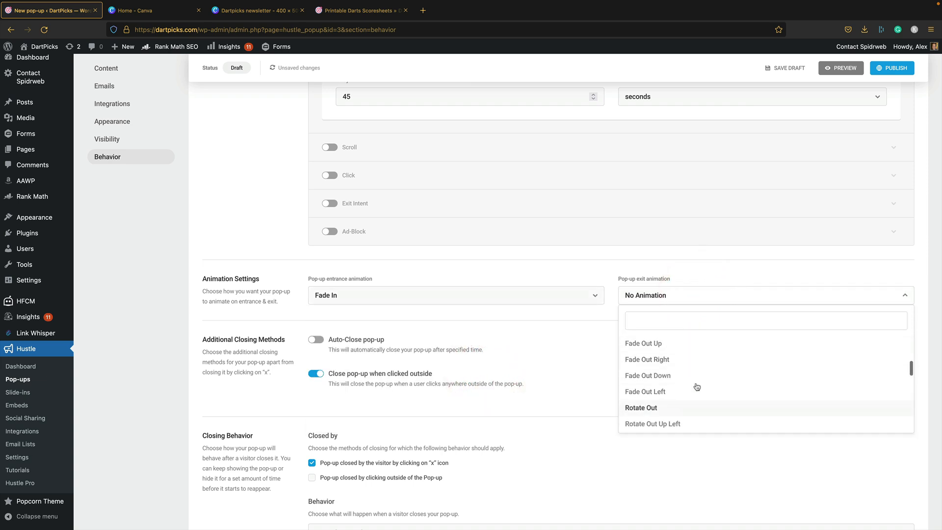
left_click(670, 364)
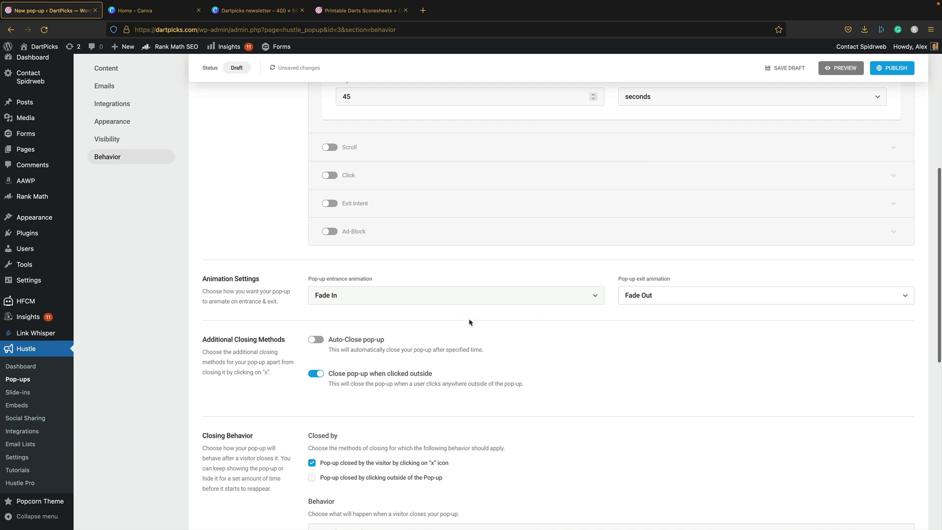
scroll(469, 321, "down", 1)
scroll(531, 353, "down", 2)
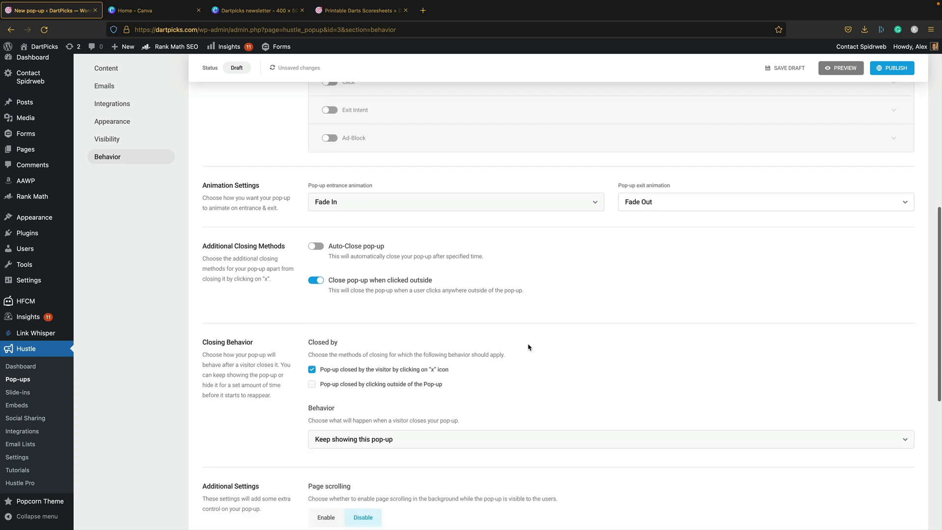
scroll(528, 347, "down", 2)
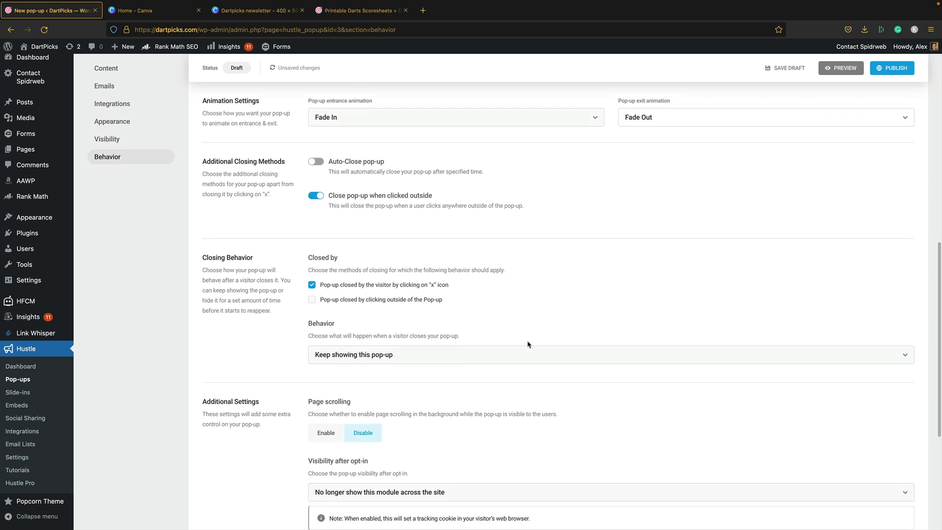
scroll(345, 319, "up", 1)
- Set closing behavior to 'Do not show this pop-up across the site' for 365 days
left_click(368, 357)
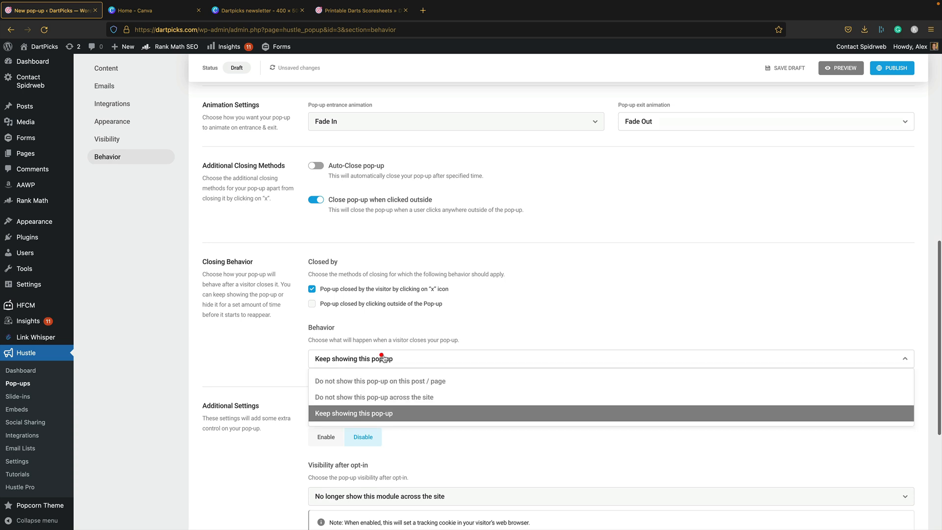
left_click(448, 396)
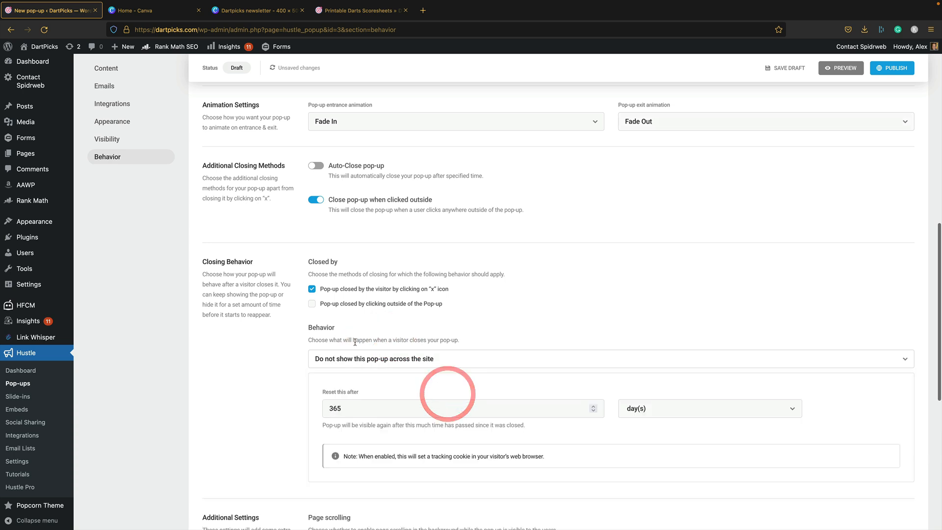
scroll(392, 334, "down", 2)
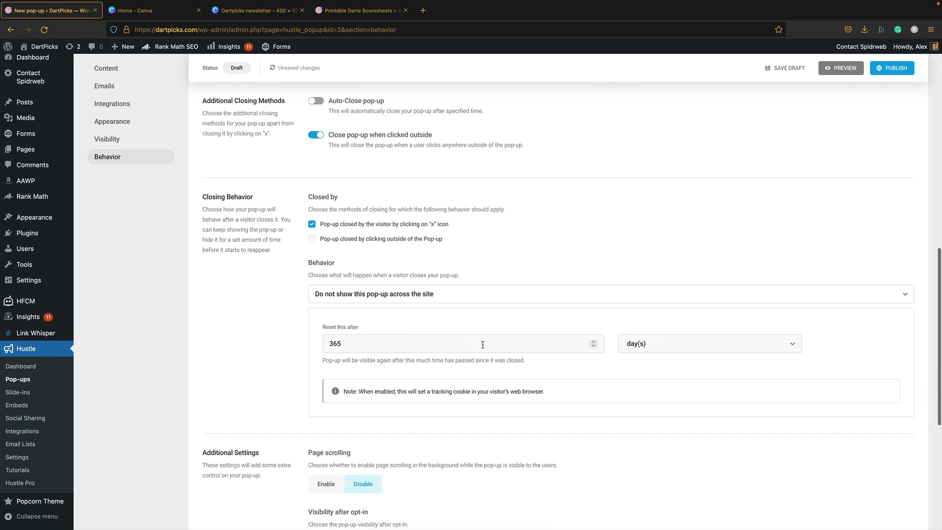
scroll(492, 301, "down", 5)
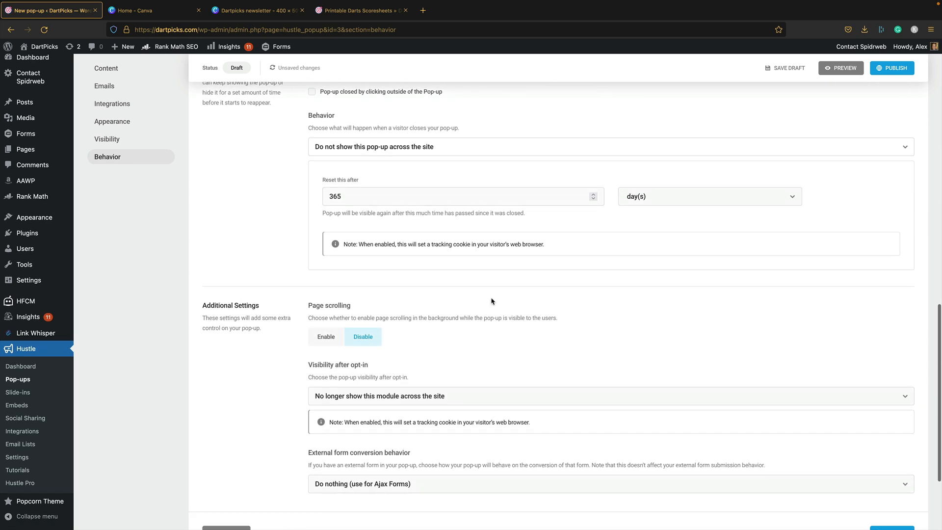
scroll(481, 300, "down", 4)
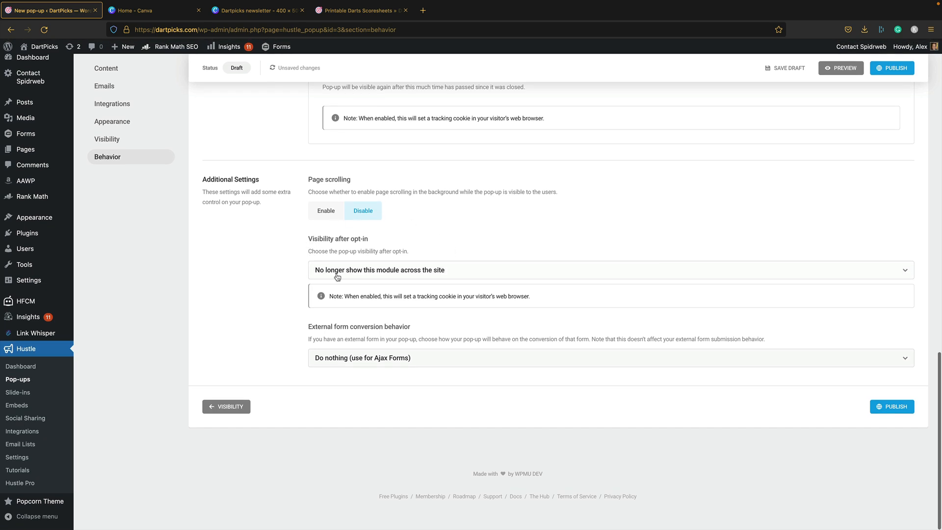
- Set visibility after opt-in to 'No longer show across the site'
left_click(465, 274)
left_click(388, 292)
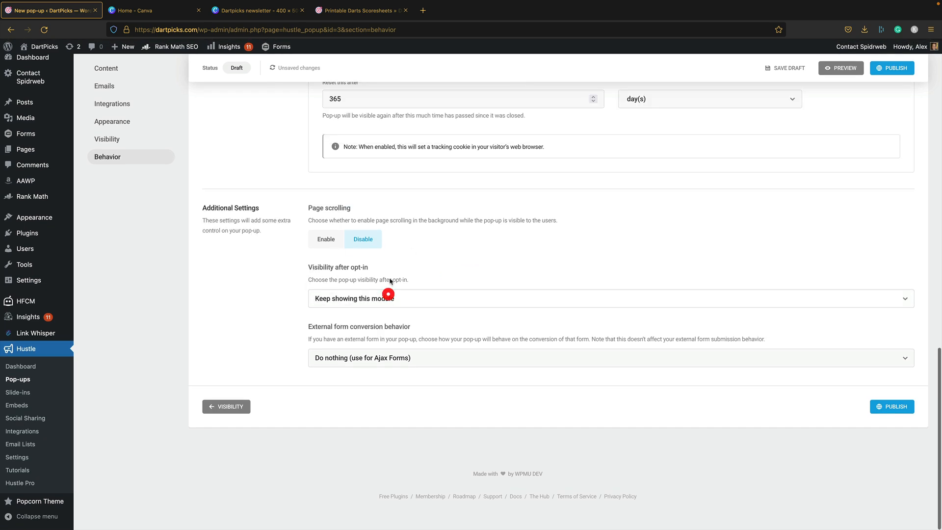
left_click(403, 293)
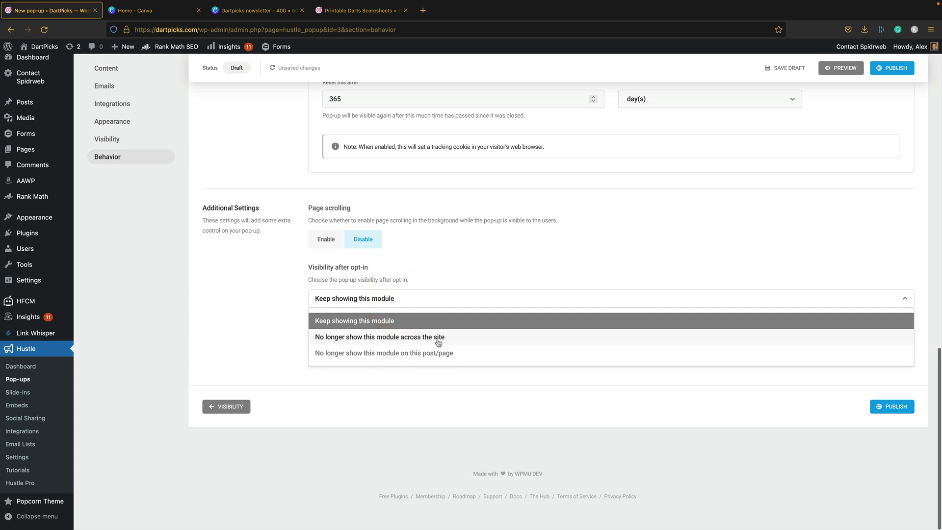
left_click(478, 342)
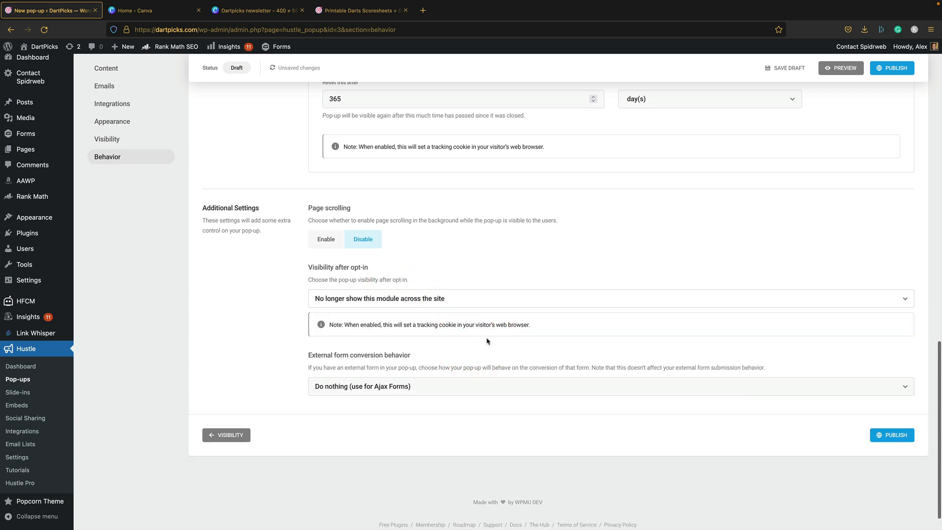
scroll(686, 383, "up", 2)
scroll(657, 353, "down", 2)
- Publish the Hustle pop-up and close the 'Ready to go!' confirmation
left_click(886, 435)
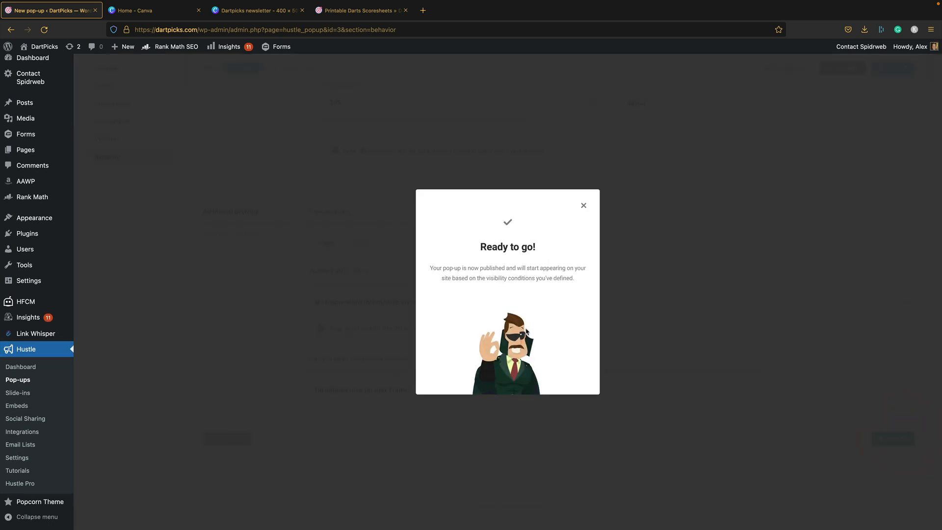
left_click(583, 206)
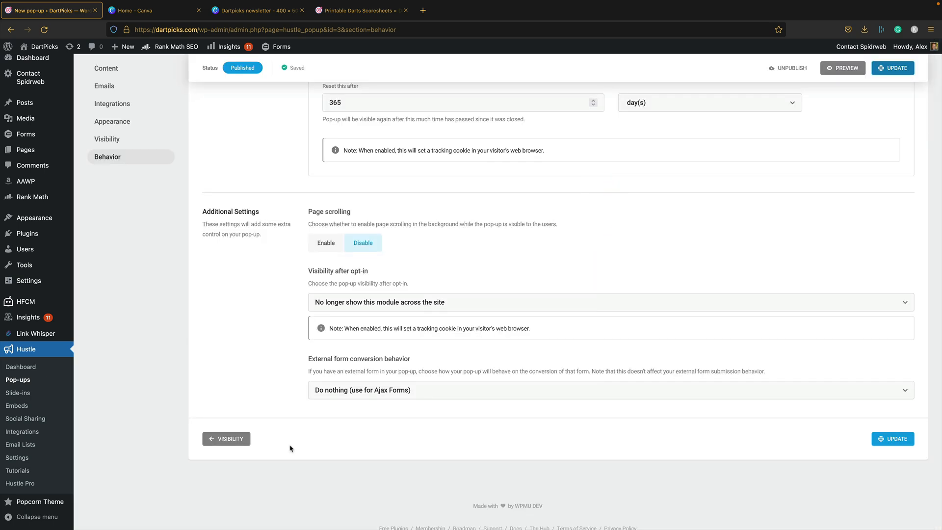
scroll(309, 491, "down", 1)
mouse_move(294, 515)
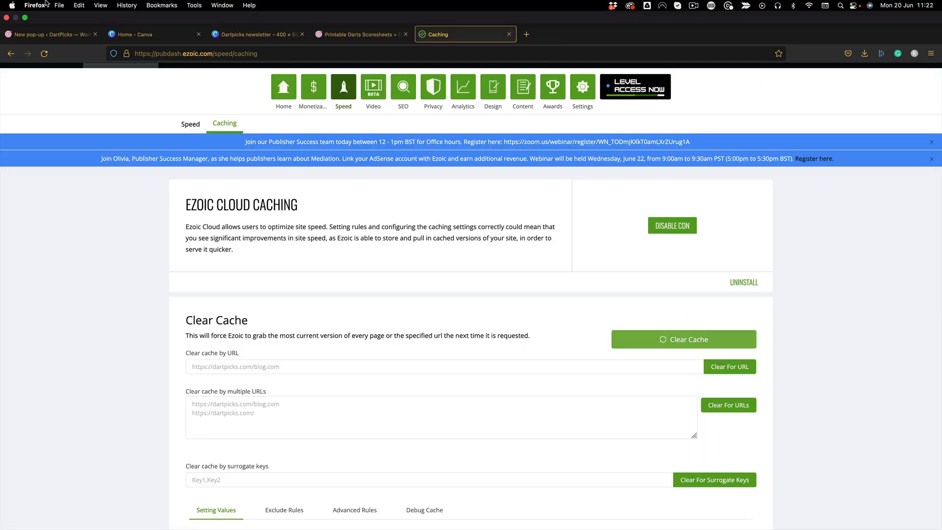
- Open a new Firefox private window and load dartpicks.com by typing 'dart'
left_click(59, 5)
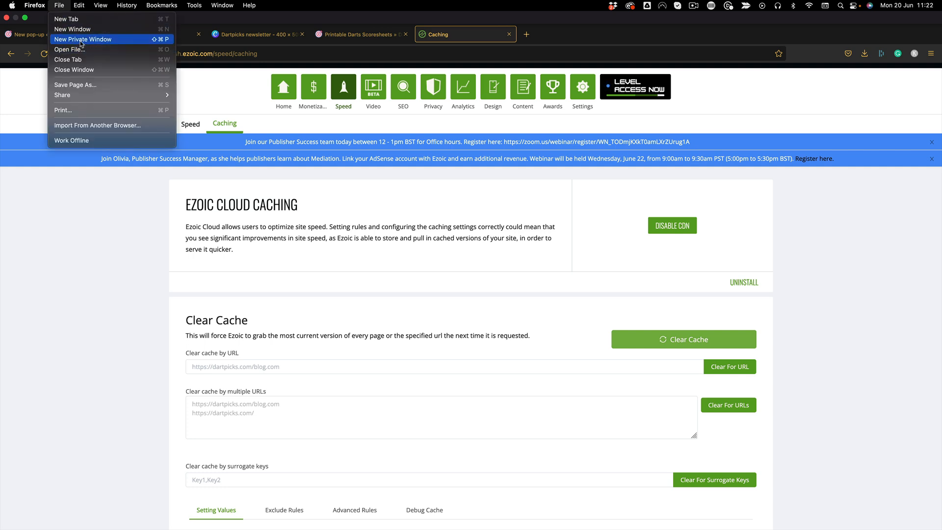
left_click(73, 39)
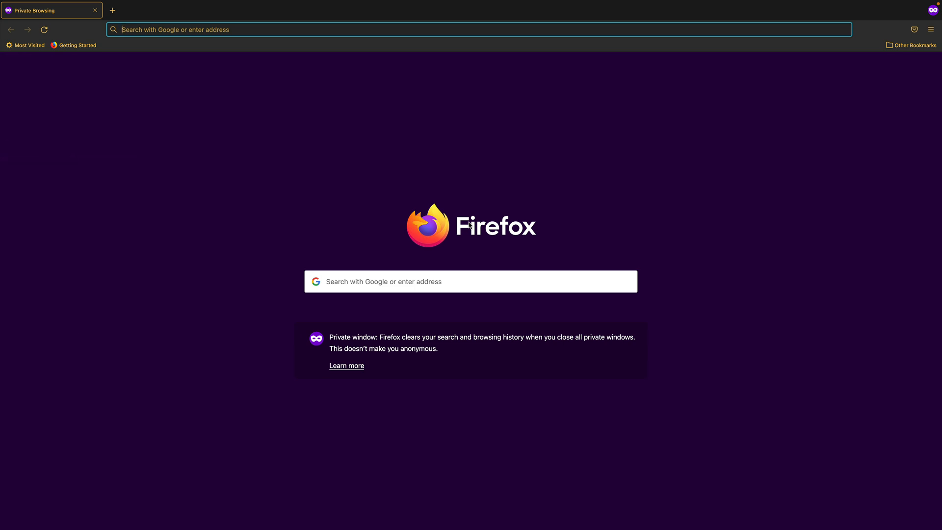
type("dartpicks.com")
key("Return")
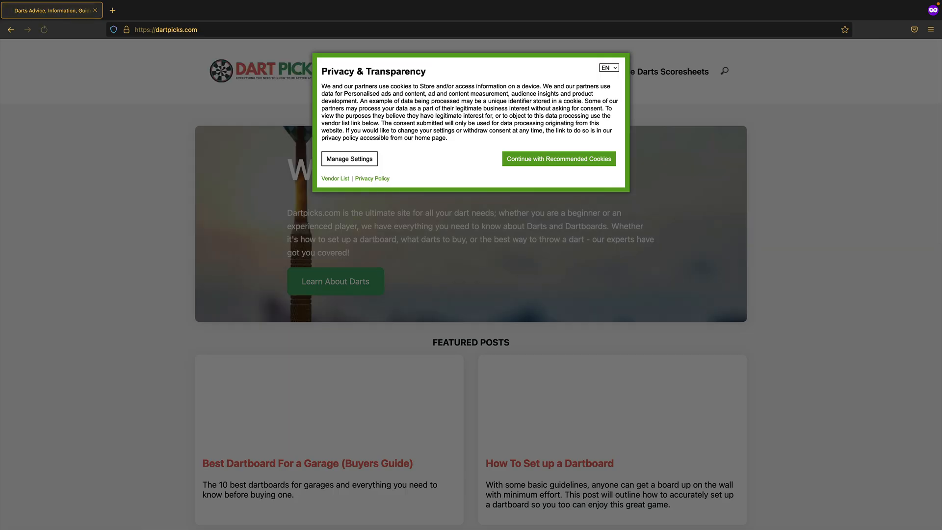
- Accept the recommended cookies and submit a test email address through the live sign-up pop-up
left_click(593, 162)
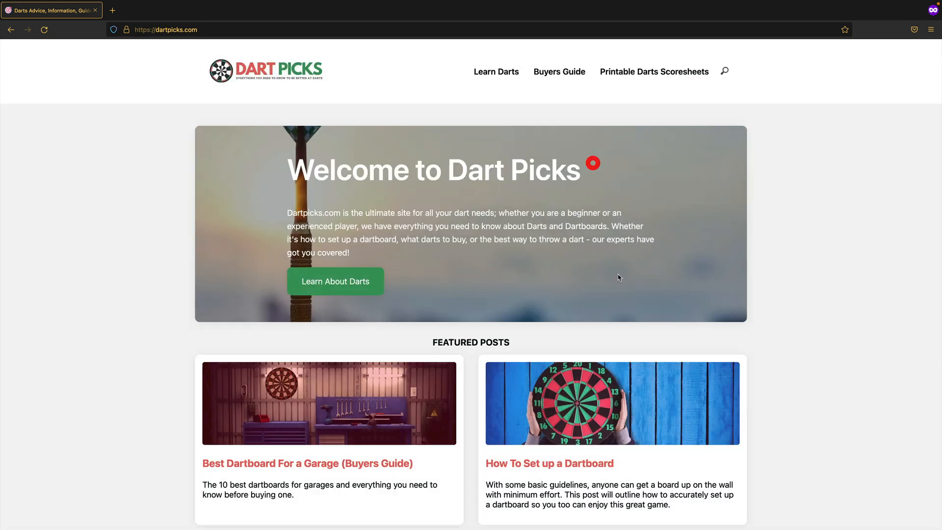
scroll(430, 201, "down", 3)
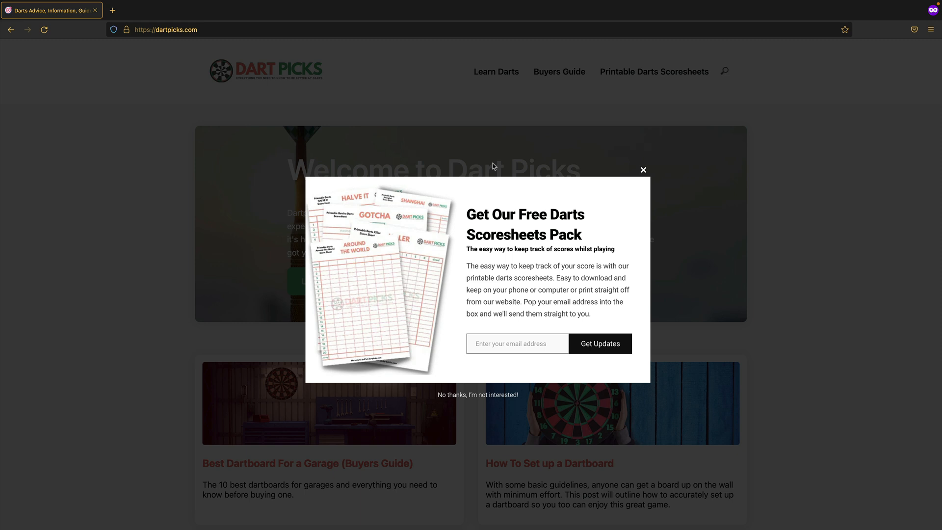
left_click(519, 343)
left_click(597, 346)
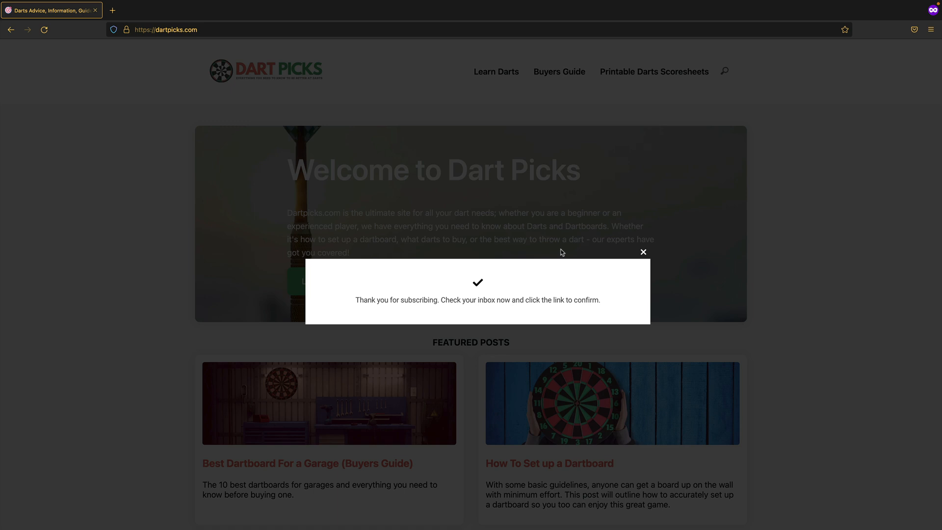
- Close the thank-you pop-up and exit Firefox full-screen mode
left_click(643, 251)
scroll(643, 251, "down", 3)
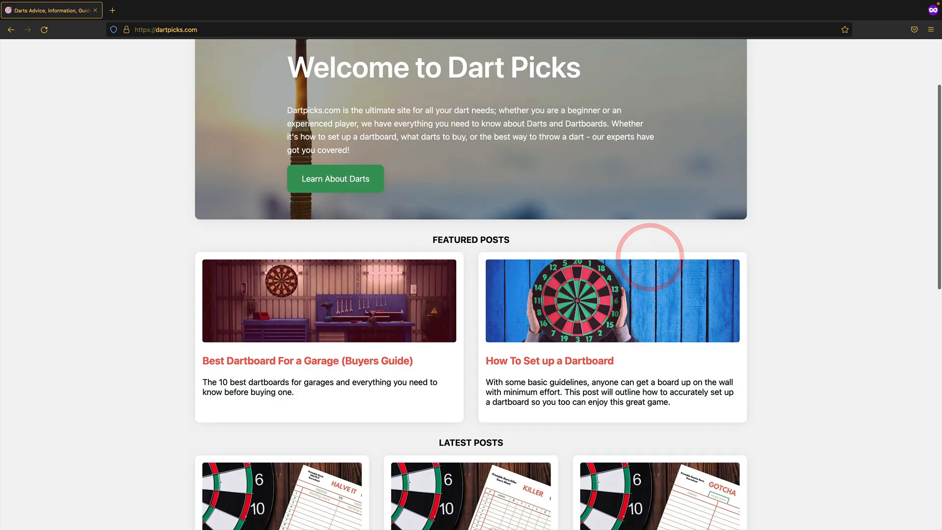
left_click(23, 18)
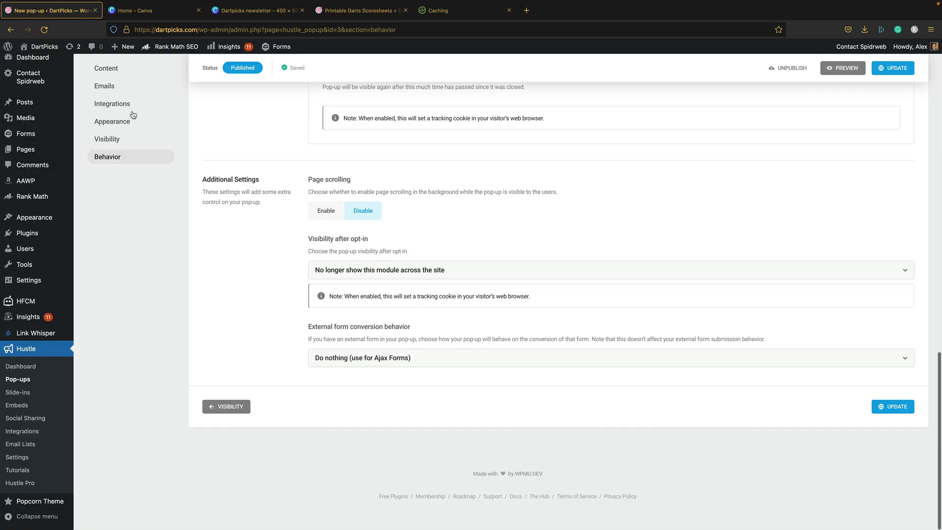
- In Emails, change the submit button text from Get Updates to 'Get Scoresheets!'
left_click(112, 86)
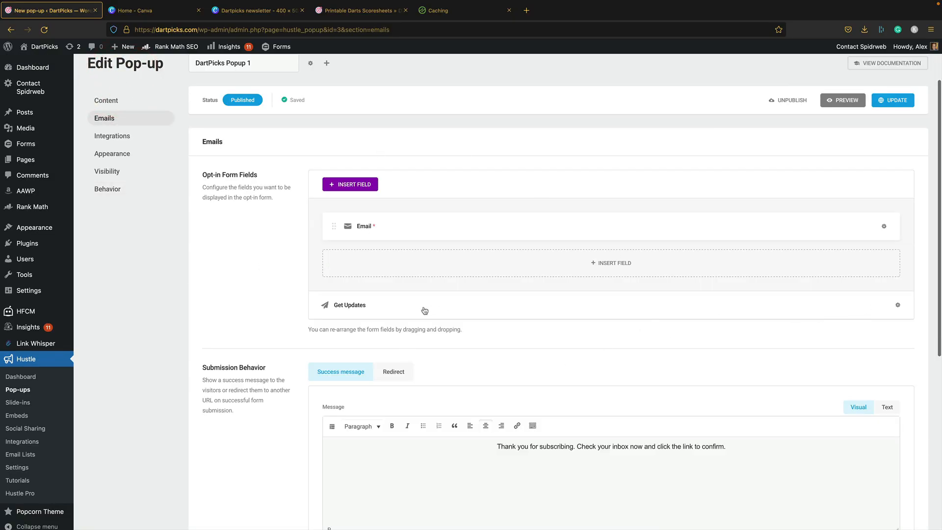
left_click(356, 305)
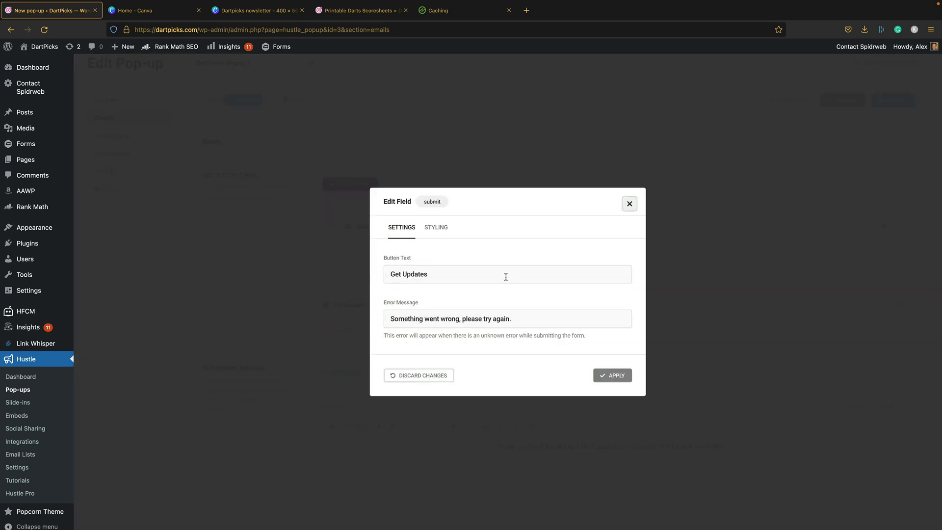
left_click_drag(505, 276, 244, 265)
left_click(457, 268)
left_click(405, 273)
left_click(457, 274, "shift")
type("Sc")
left_click(608, 375)
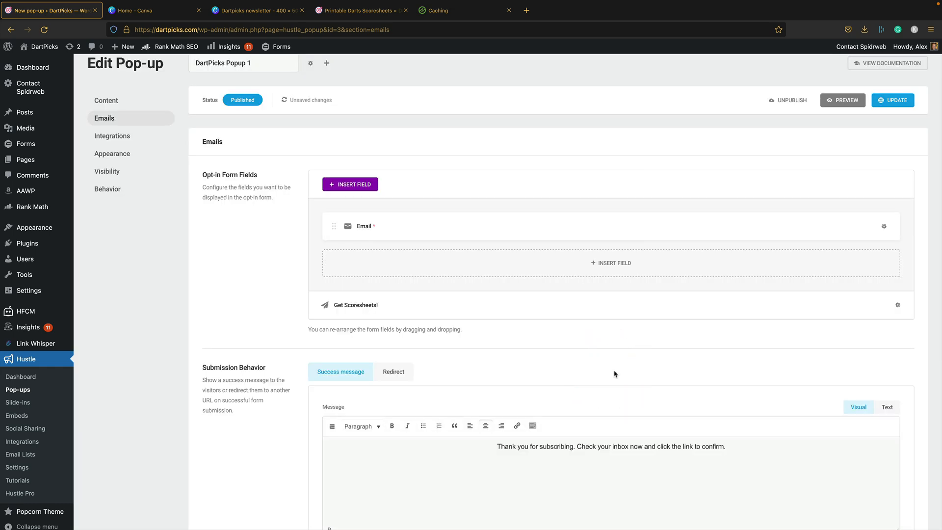
- Update the pop-up to save the new button text
left_click(895, 101)
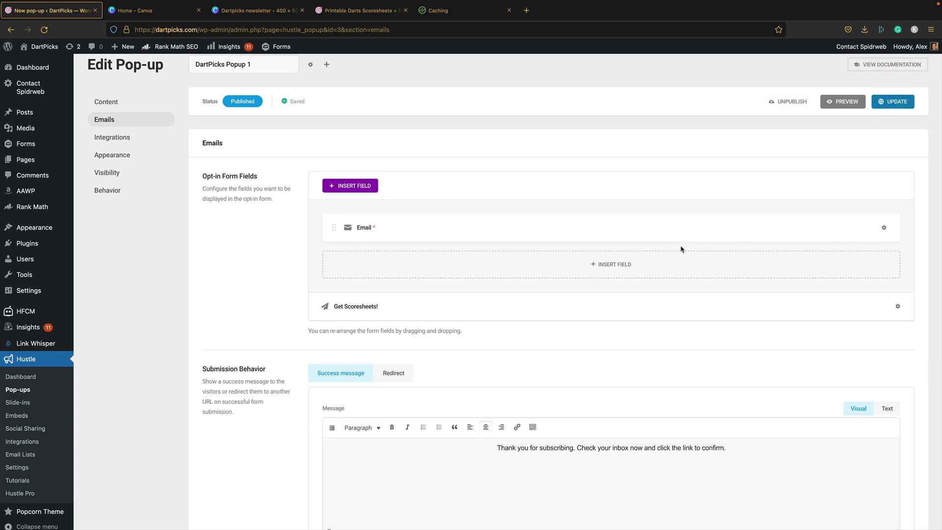
scroll(350, 326, "down", 1)
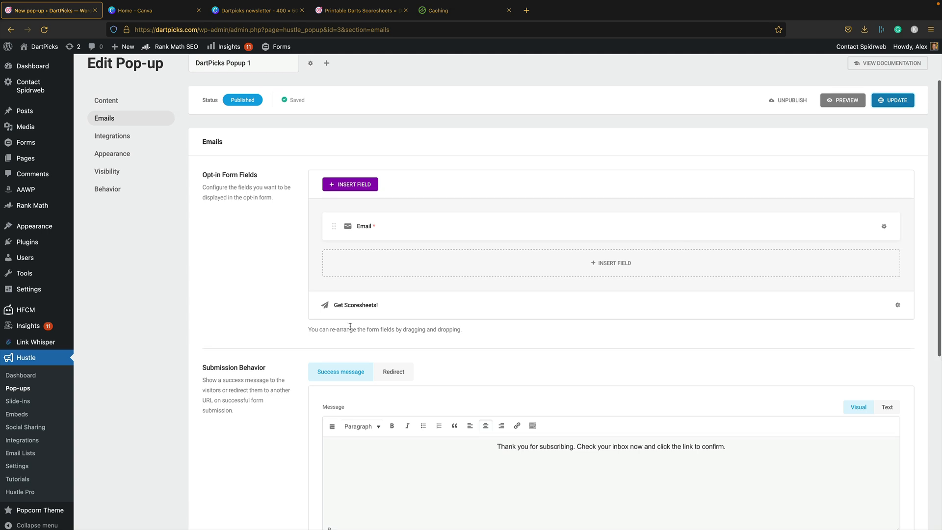
scroll(350, 326, "down", 1)
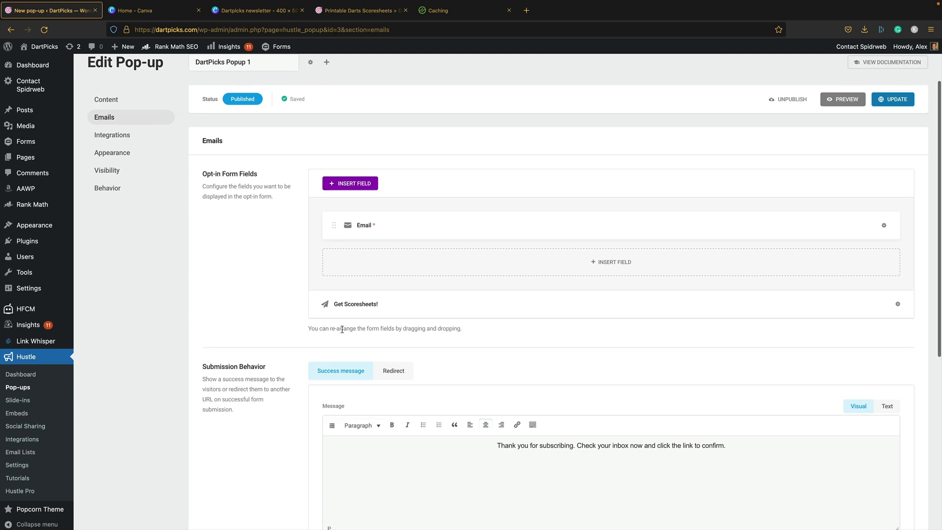
scroll(327, 330, "up", 1)
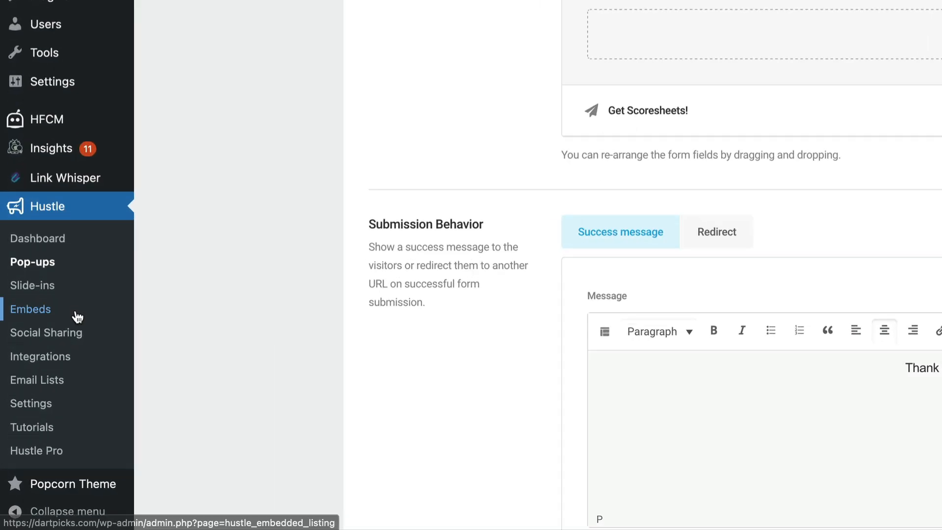
- Create an Email Opt-in embed named 'Scoresheets' from the Pandemic template
left_click(77, 314)
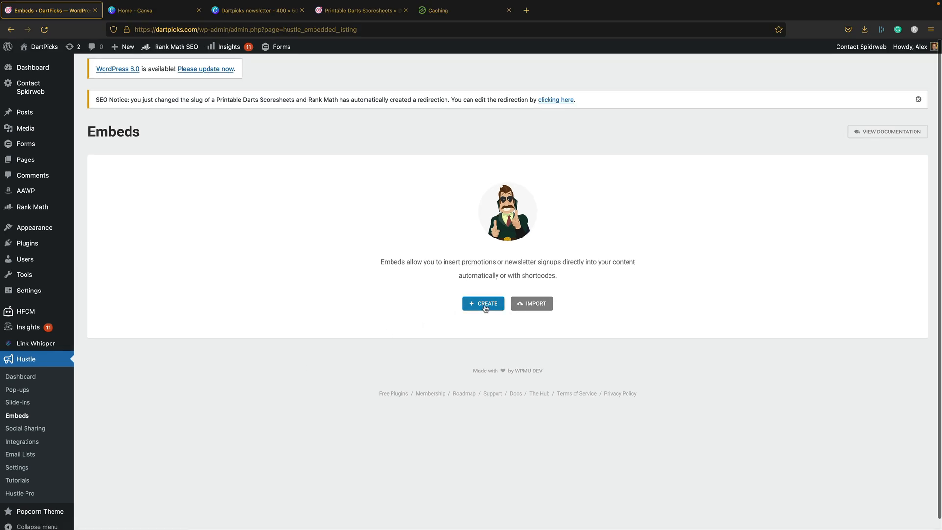
left_click(879, 118)
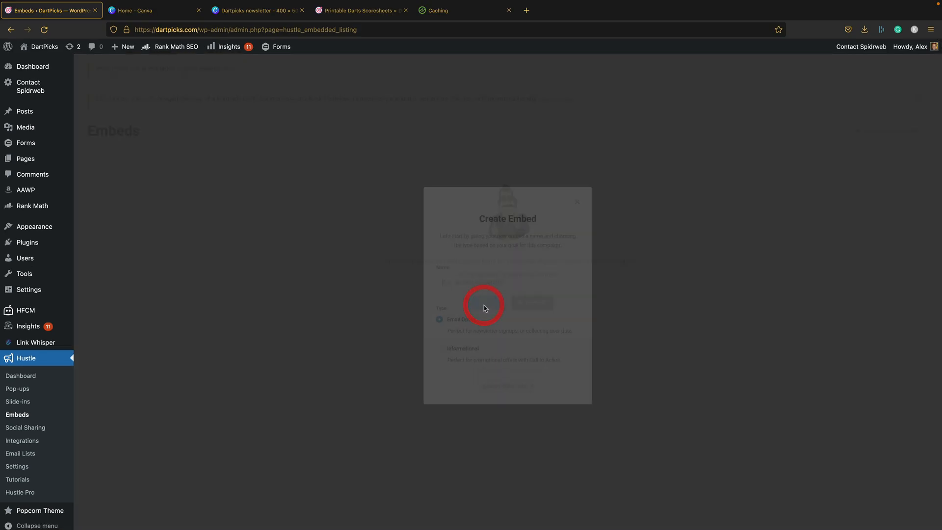
type("Socre")
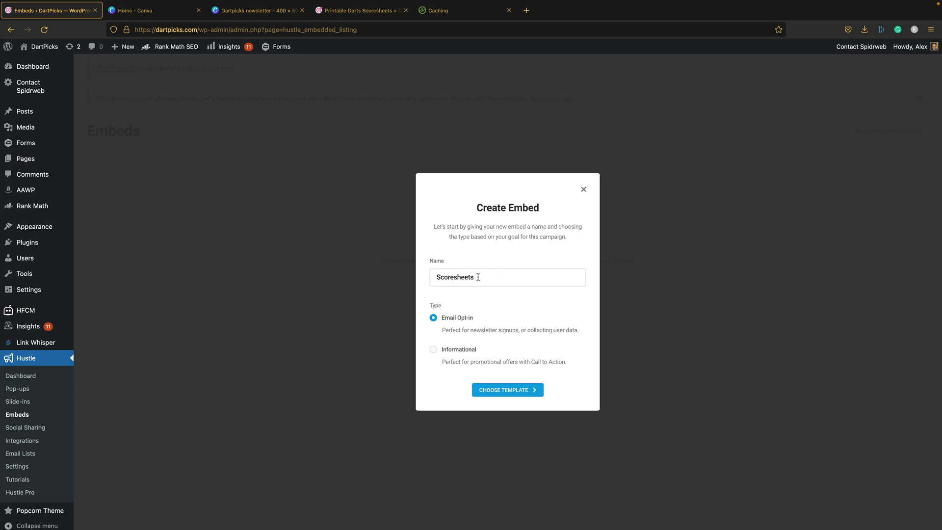
left_click(532, 390)
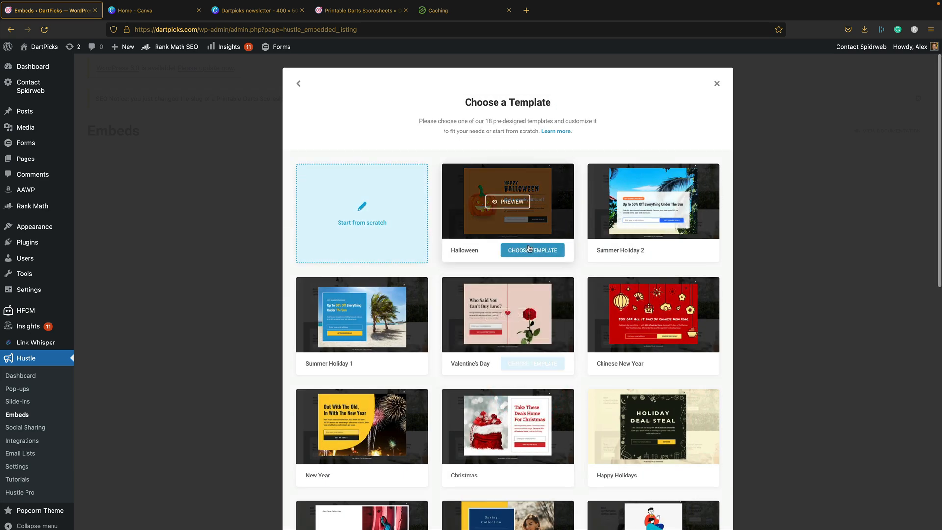
scroll(529, 247, "down", 10)
mouse_move(385, 395)
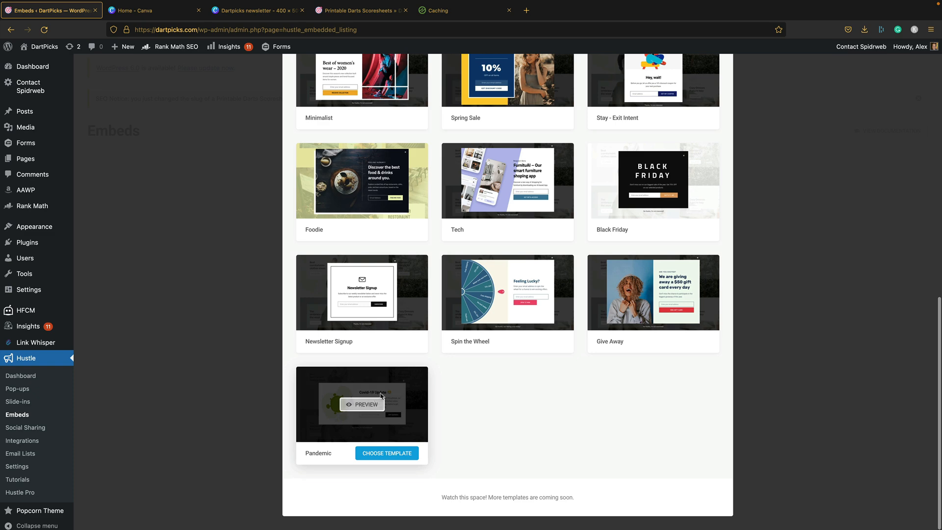
left_click(389, 452)
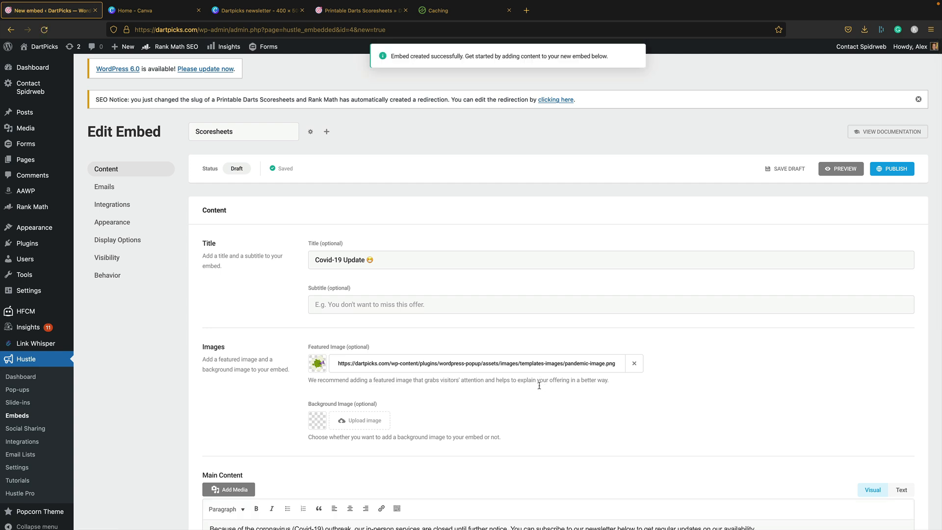
- Set the embed's featured image to Dartpicks-newsletter.png from the Media Library
scroll(333, 199, "down", 2)
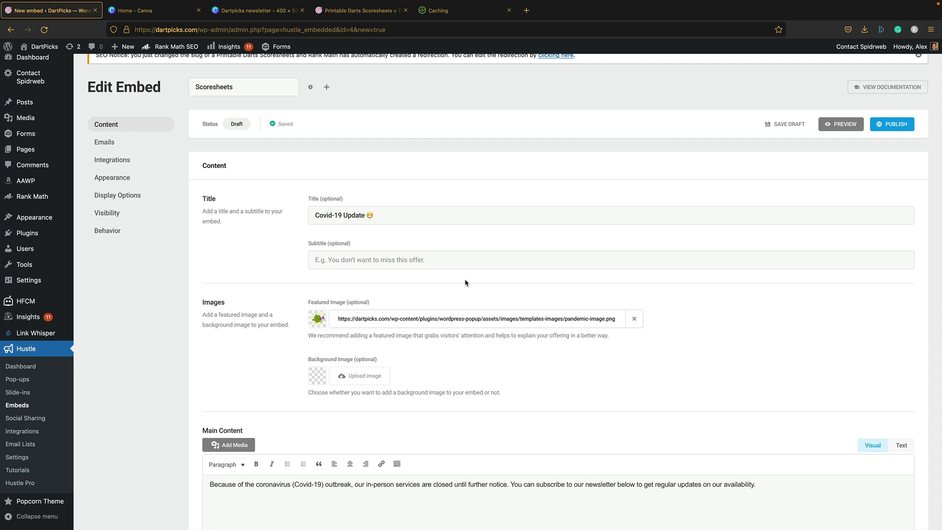
left_click(317, 317)
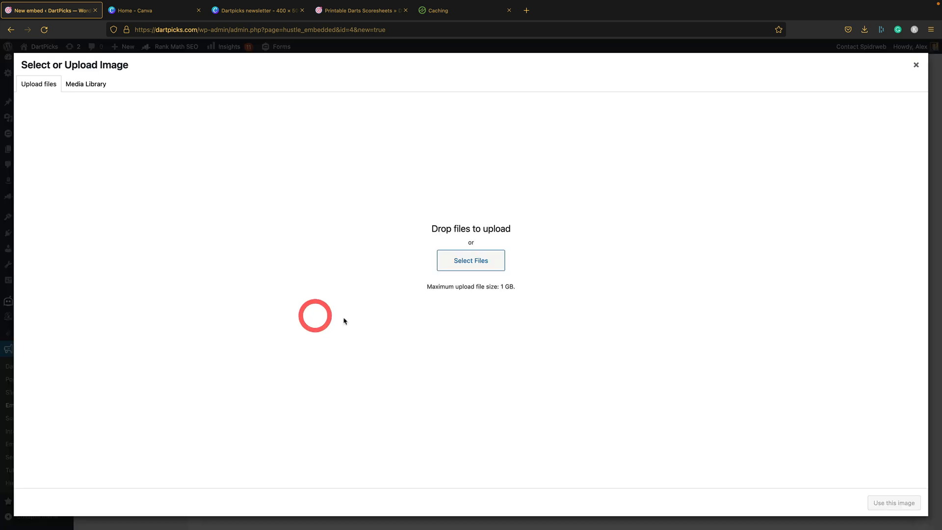
left_click(90, 85)
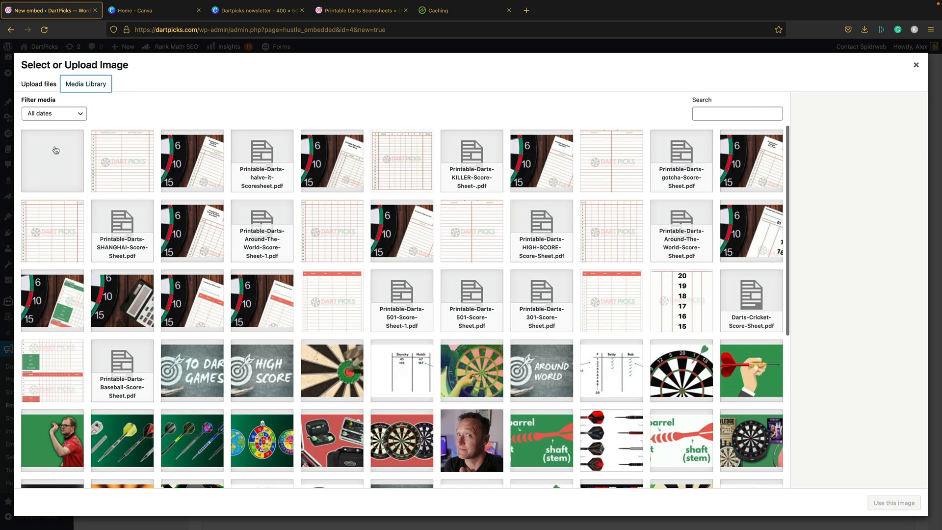
left_click(61, 159)
left_click(893, 502)
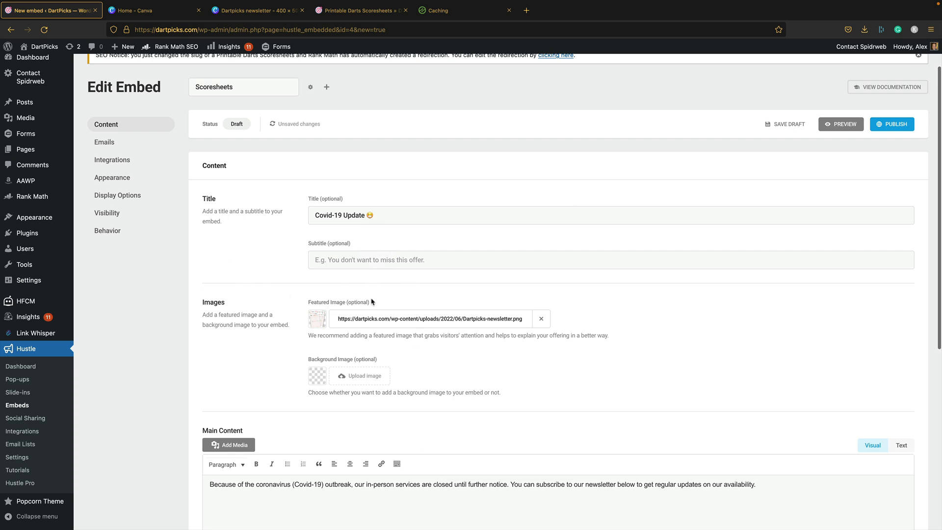
- Replace the main content with the free printable darts scoresheets pitch, then go to Emails
right_click(20, 378)
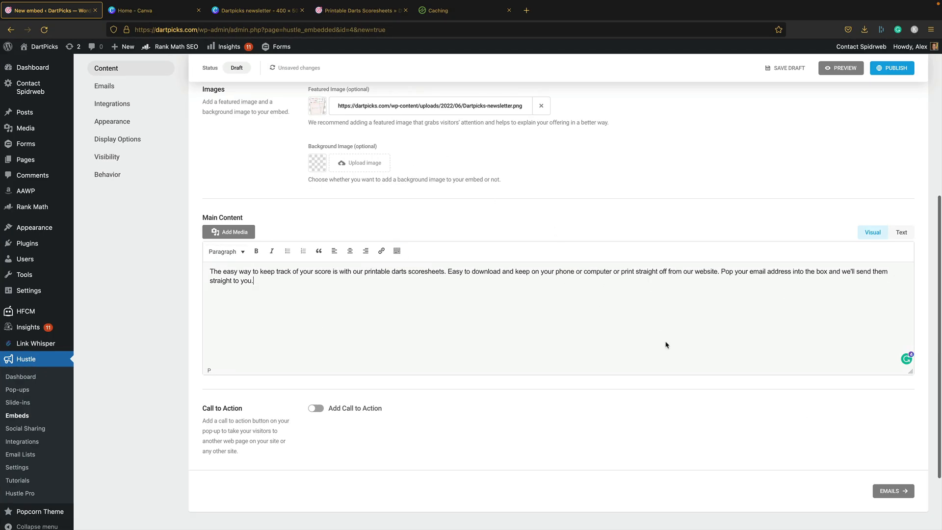
scroll(581, 248, "up", 1)
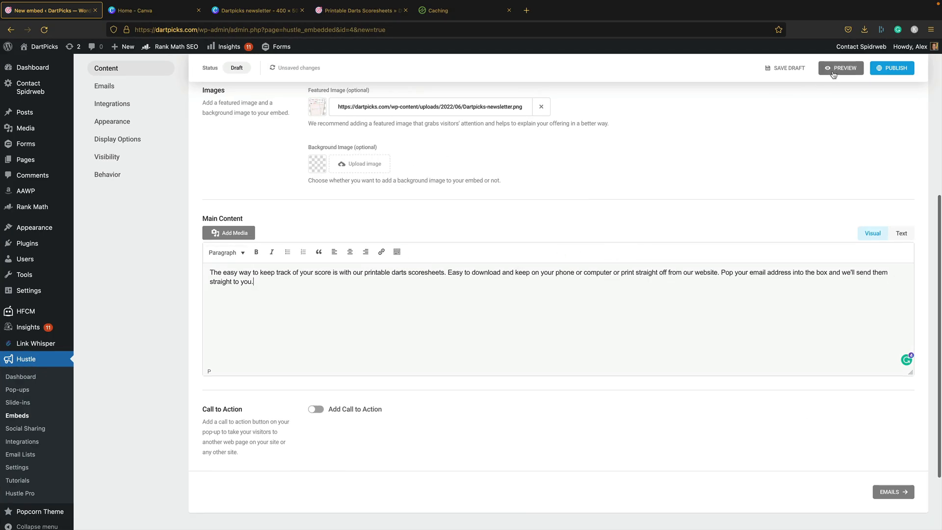
left_click(892, 492)
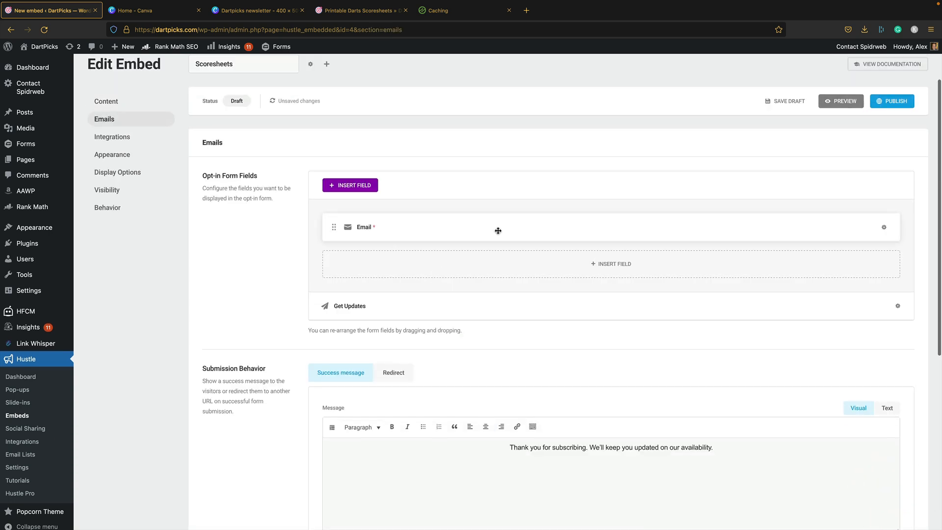
- Change the embed's button text from Get Updates to 'Get Scoresheets'
left_click(355, 306)
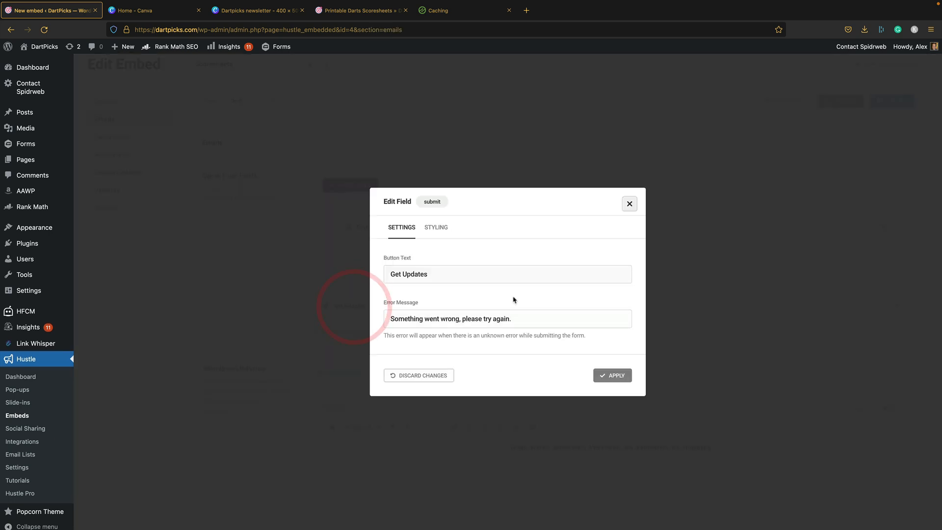
double_click(412, 273)
type("Scoresheets")
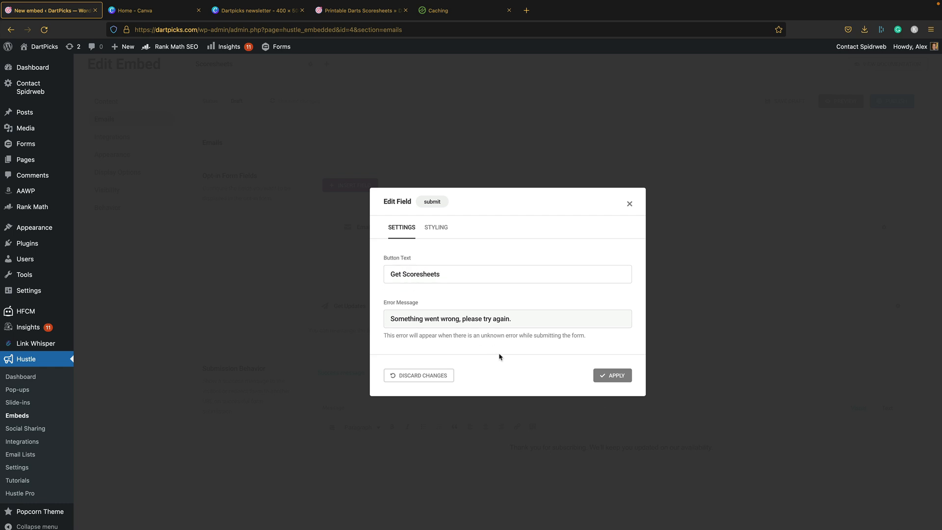
left_click(612, 375)
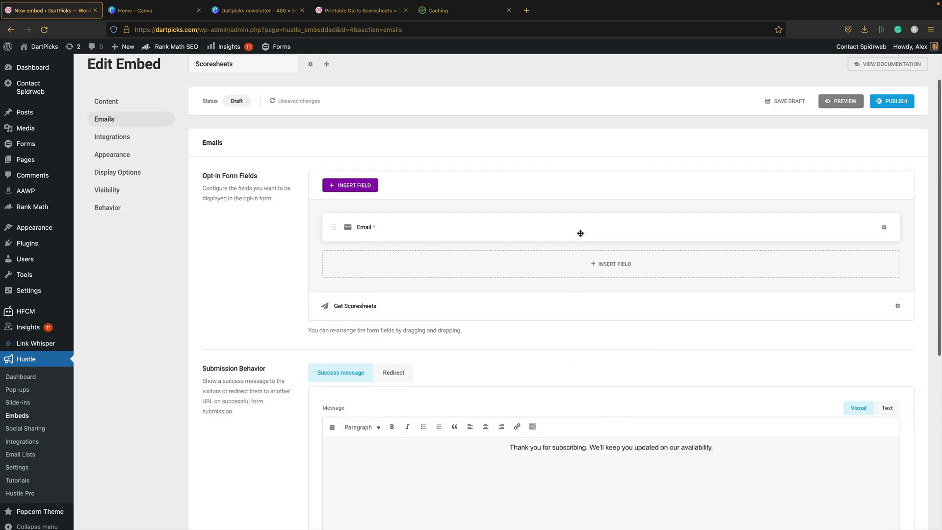
- Replace the success message's second sentence with 'Check your inbox and click the link to confirm.'
scroll(578, 235, "down", 4)
left_click(637, 266)
left_click_drag(769, 266, 591, 267)
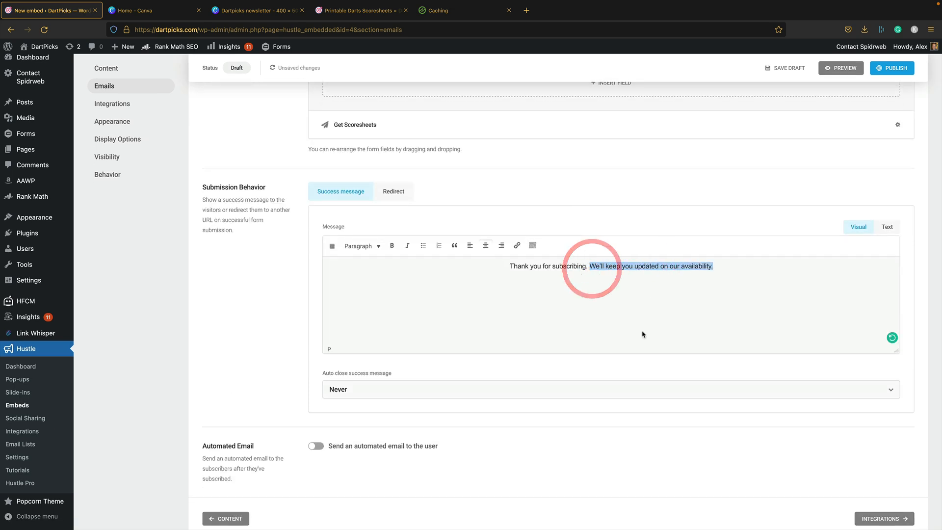
type("Check your inbox")
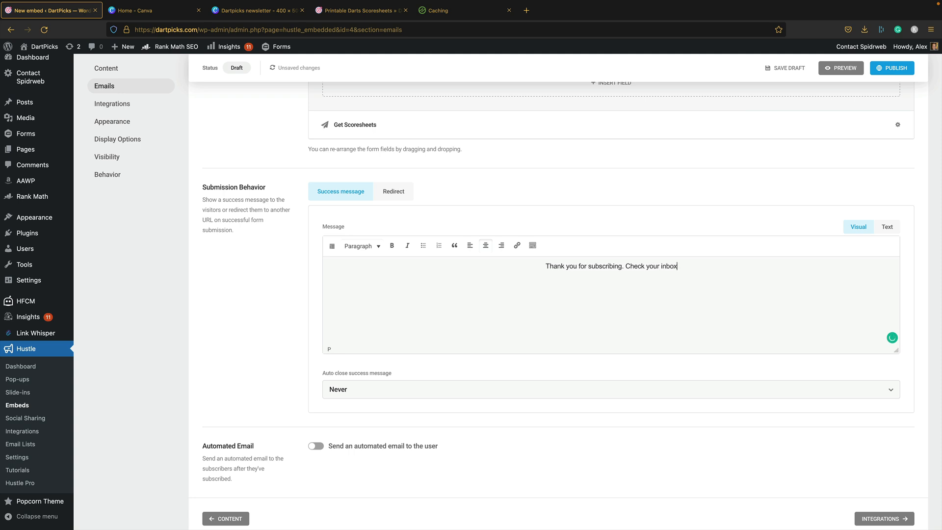
type(" and cli")
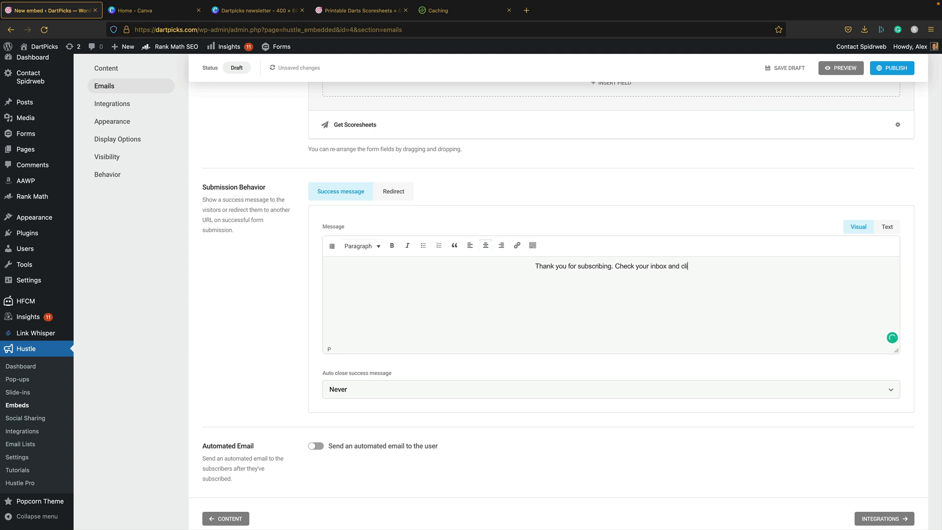
type("ck the link to conf")
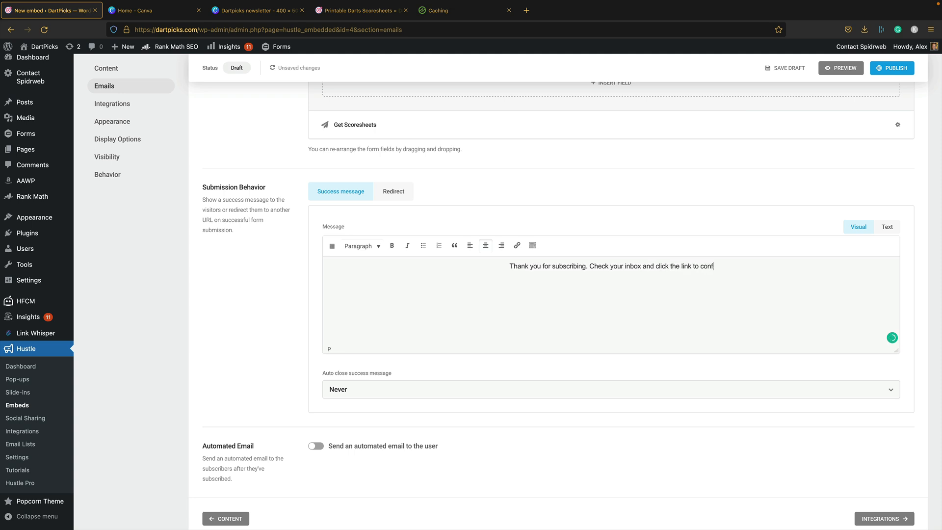
type("irm.")
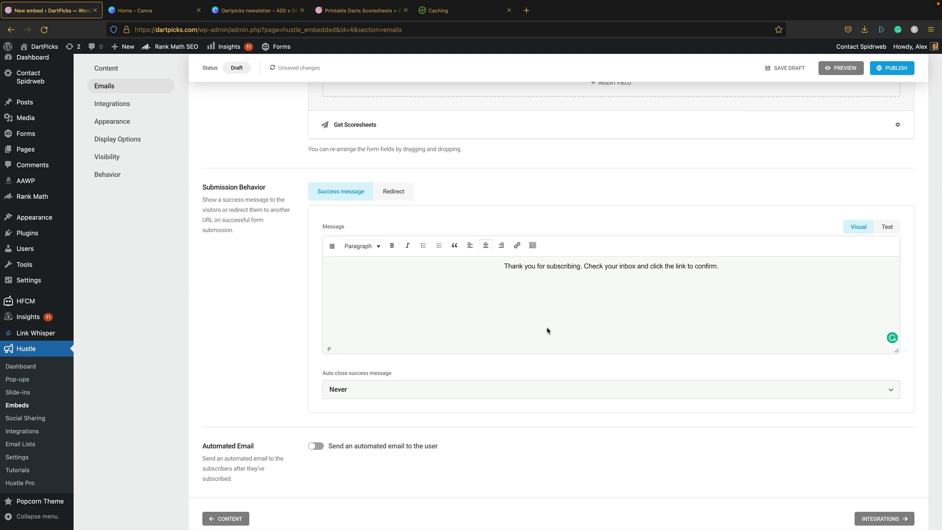
scroll(547, 331, "down", 1)
left_click(882, 484)
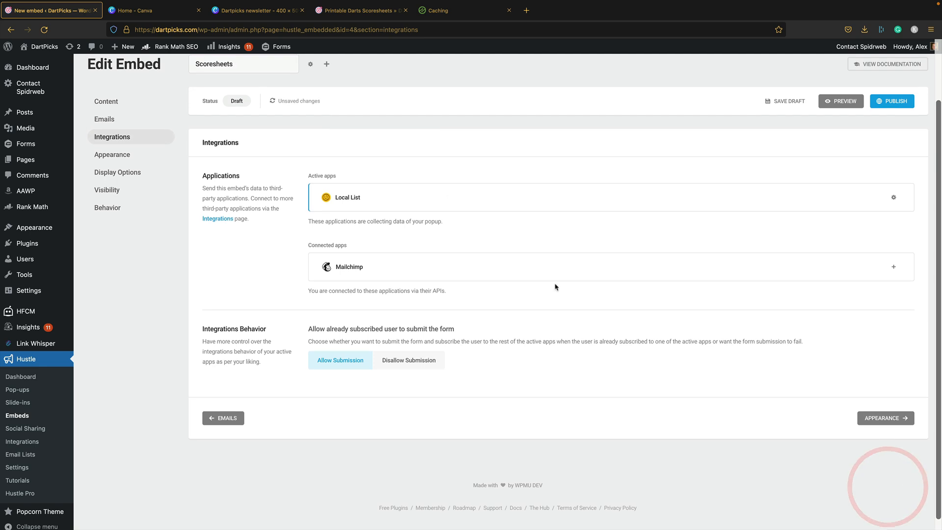
- Connect Mailchimp – DartPicks using the WPEAGLE Wordpress Goodies list with no tags
left_click(891, 267)
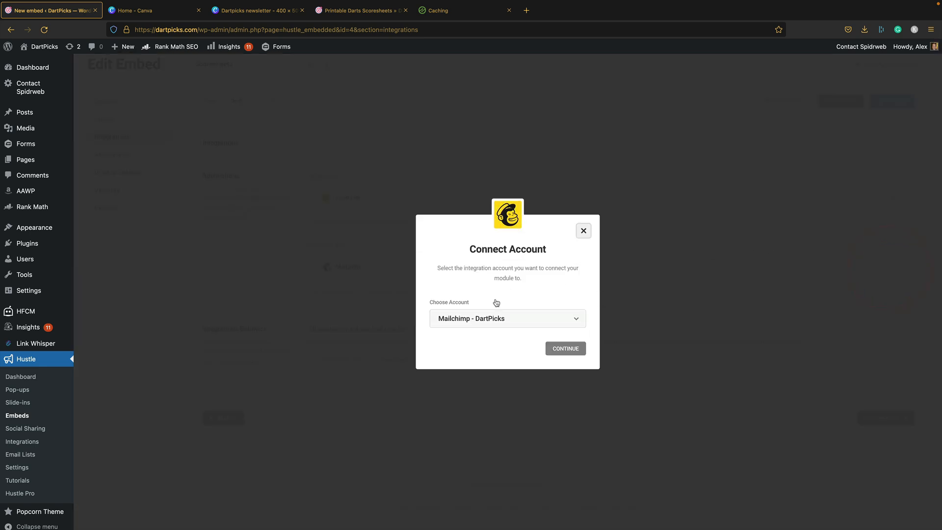
left_click(564, 348)
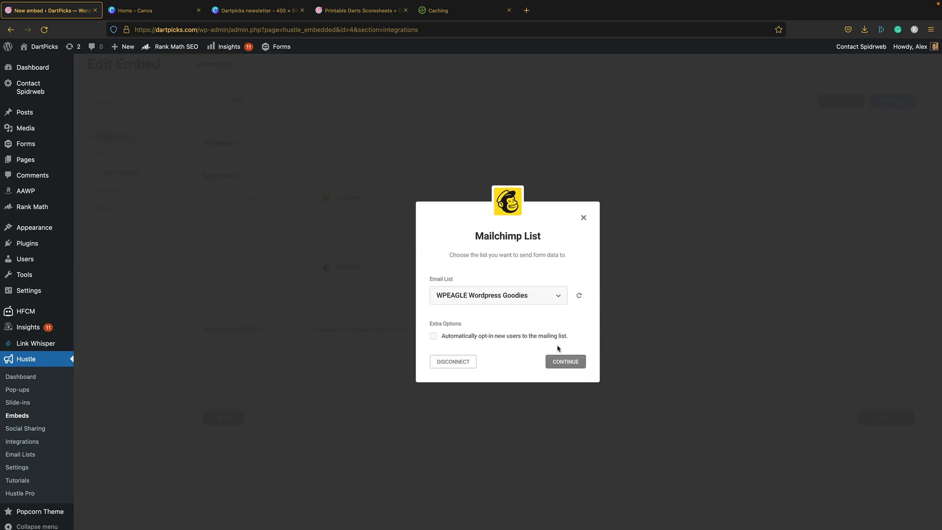
left_click(570, 359)
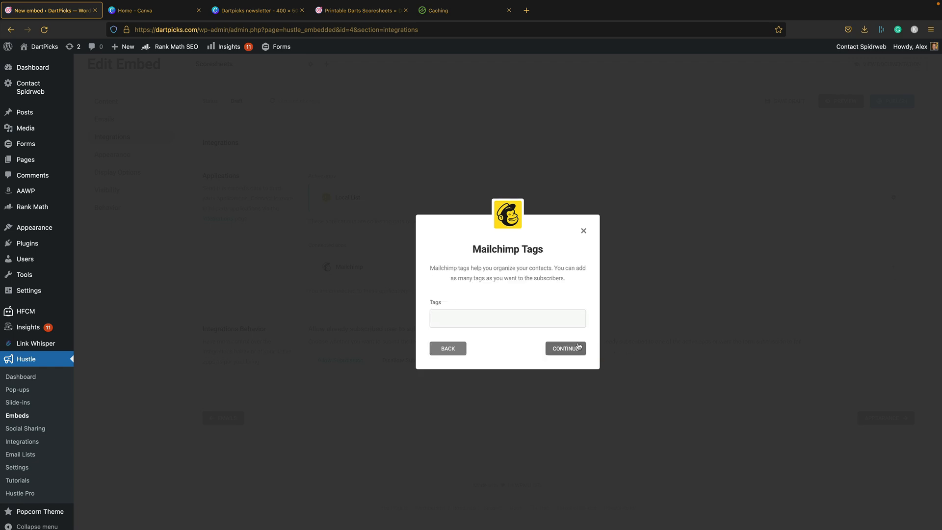
left_click(578, 346)
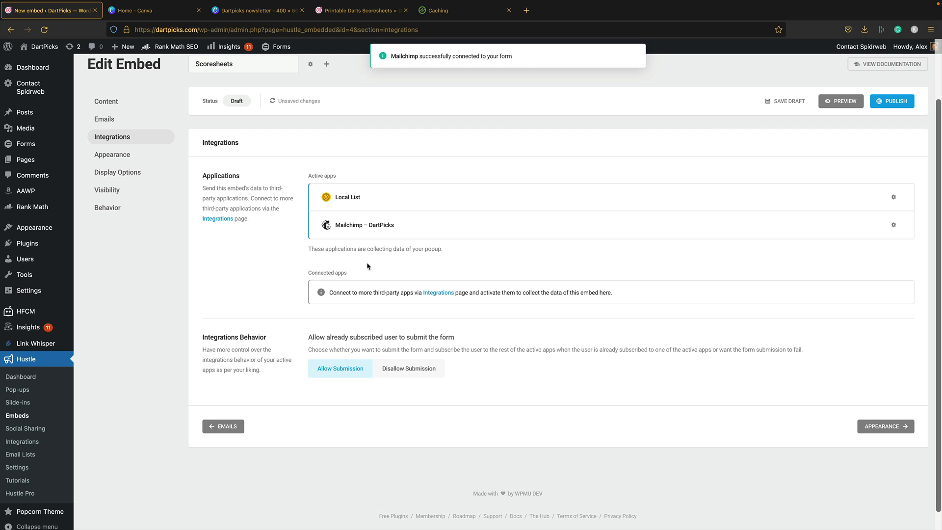
- Review the Appearance settings (Compact layout, 750 px custom width), then go to Display Options
left_click(873, 431)
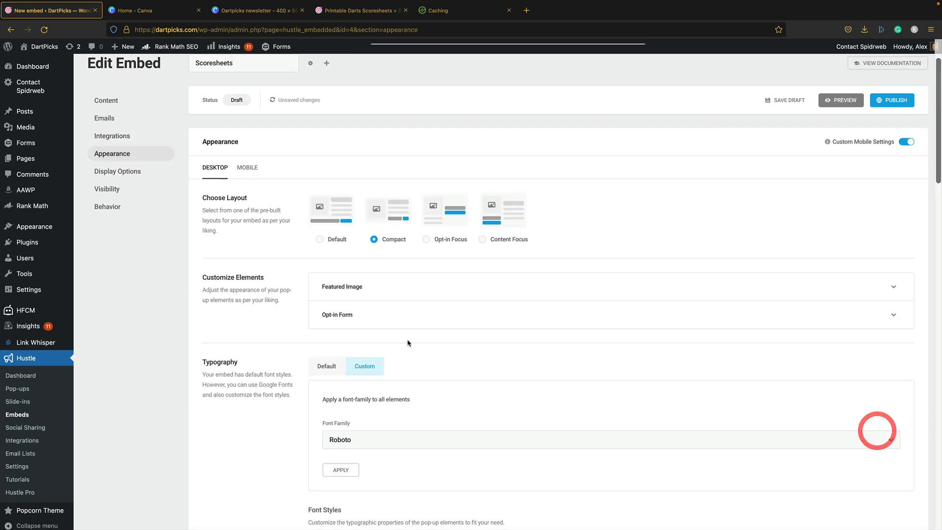
scroll(435, 245, "down", 3)
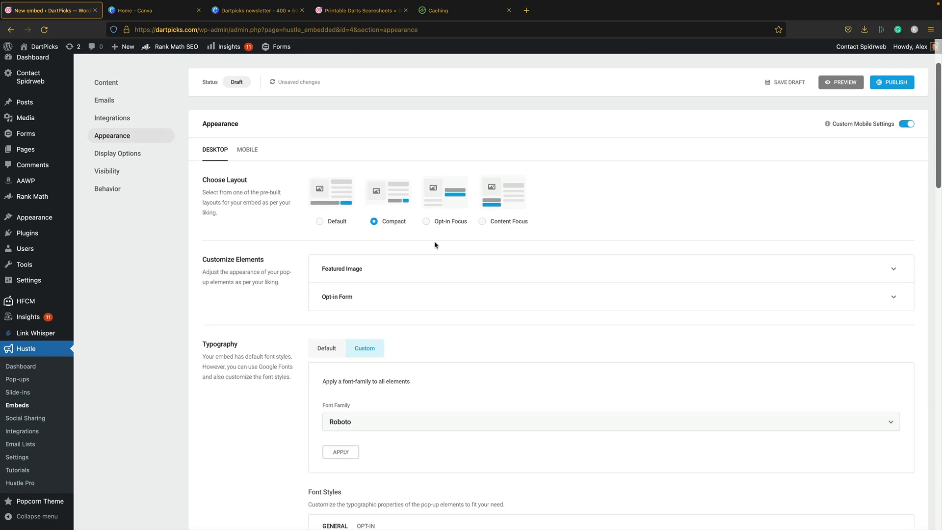
scroll(435, 245, "down", 1)
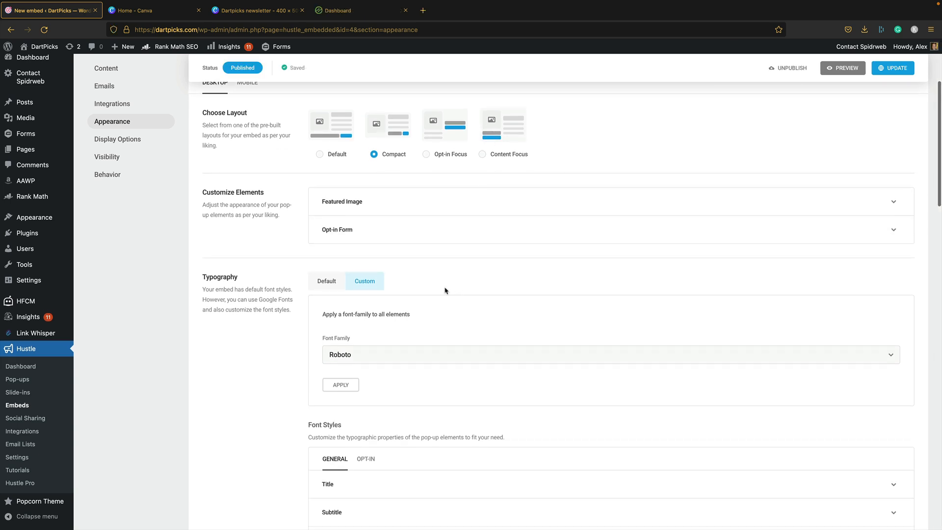
scroll(445, 291, "down", 1)
scroll(444, 314, "down", 3)
scroll(445, 309, "down", 15)
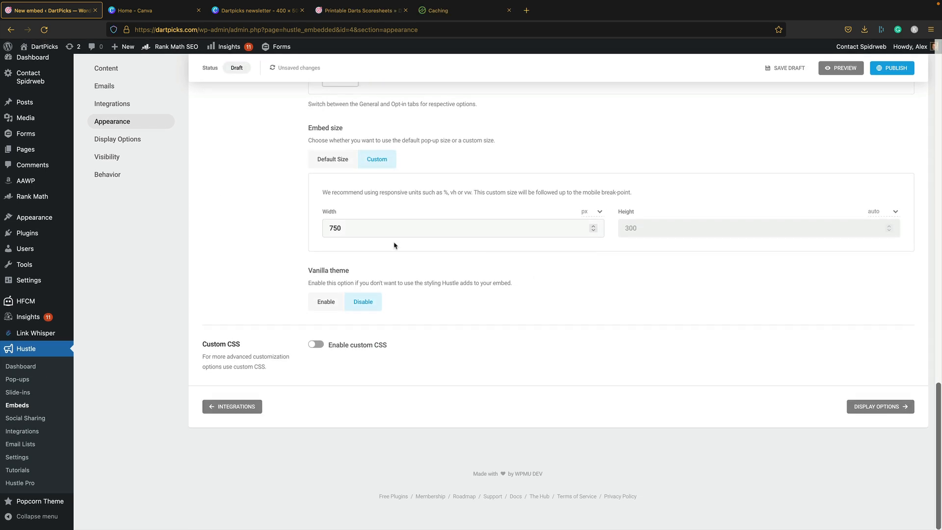
left_click(882, 406)
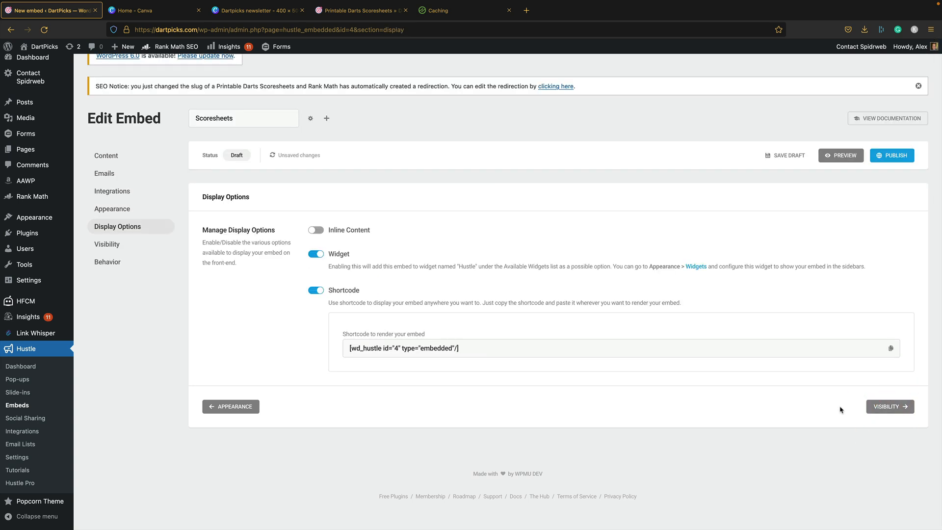
- Turn on Inline Content below post content, then publish the Scoresheets embed and close the confirmation
left_click(316, 230)
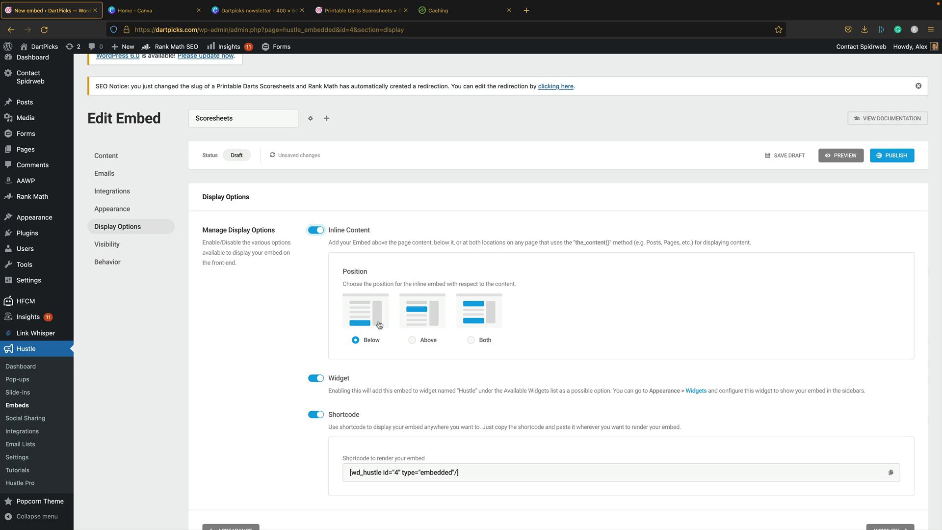
scroll(342, 393, "down", 3)
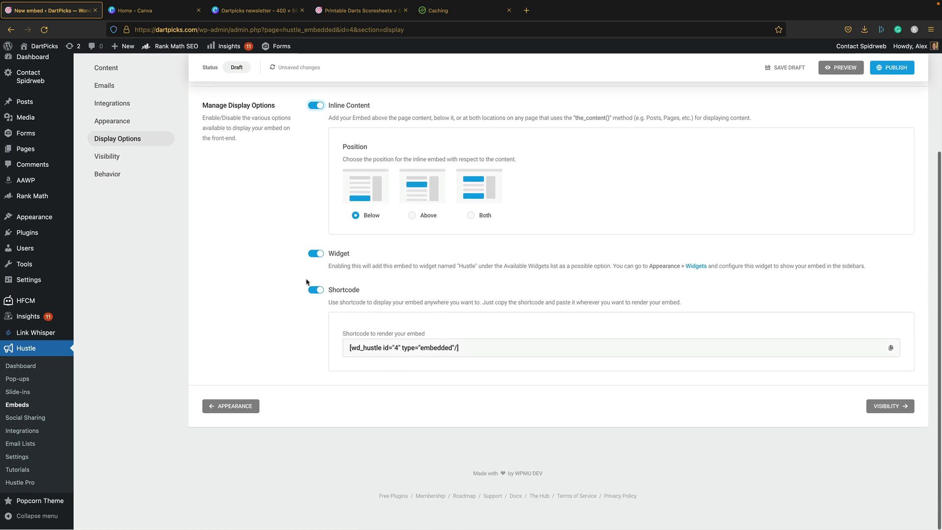
left_click(901, 406)
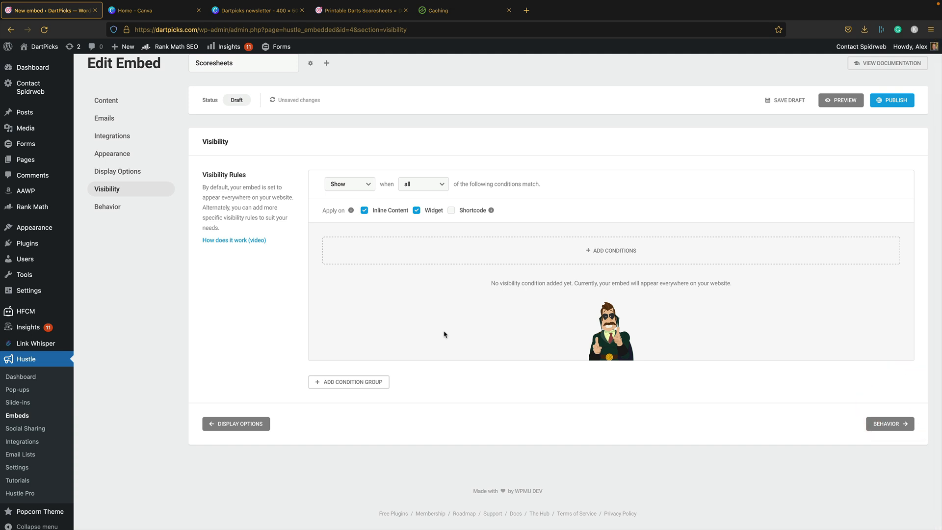
left_click(886, 424)
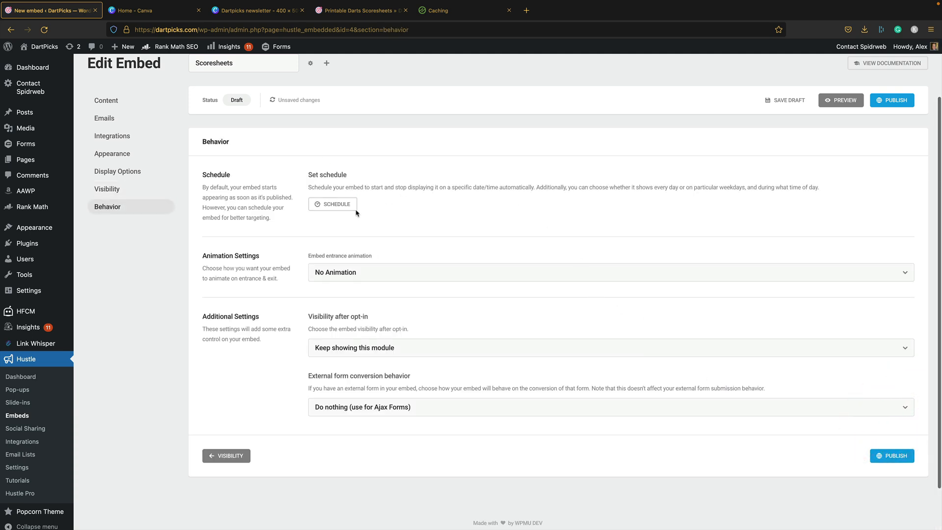
left_click(904, 457)
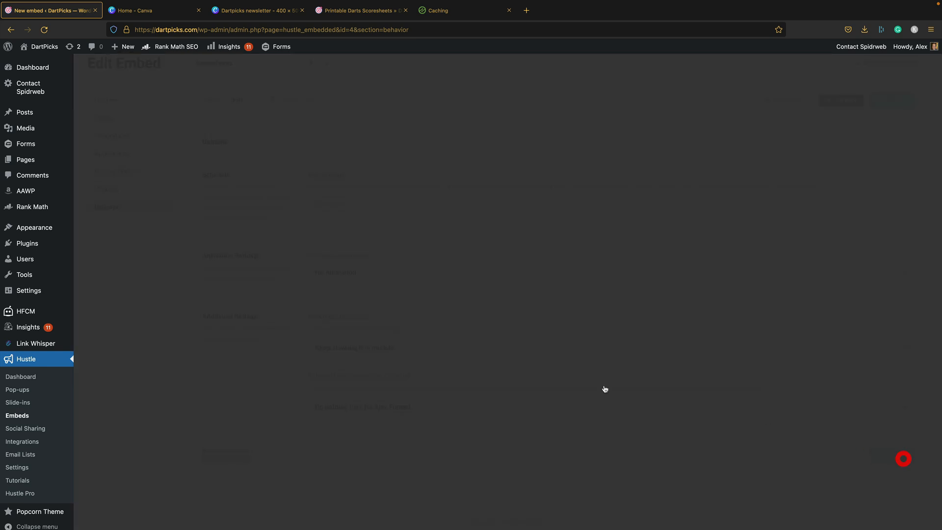
left_click(364, 128)
- Clear the entire Ezoic site cache from the Caching page
left_click(464, 11)
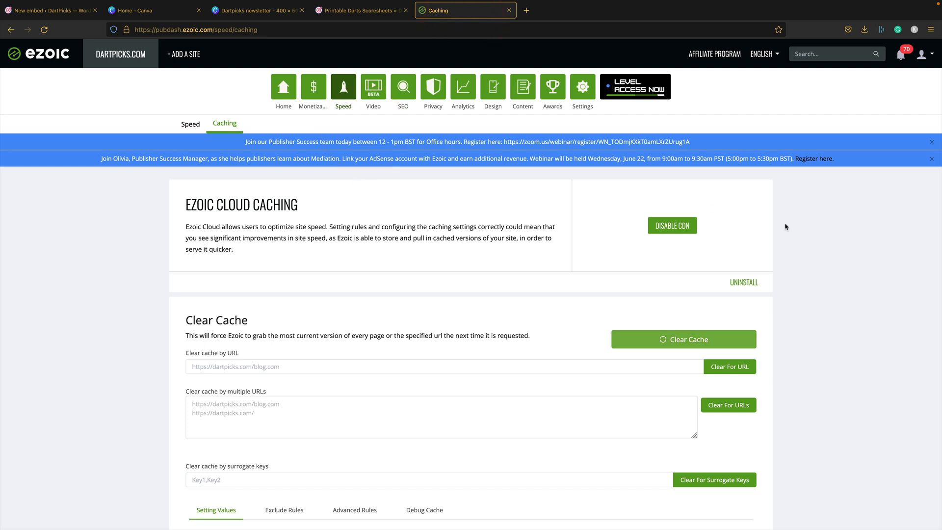
left_click(701, 341)
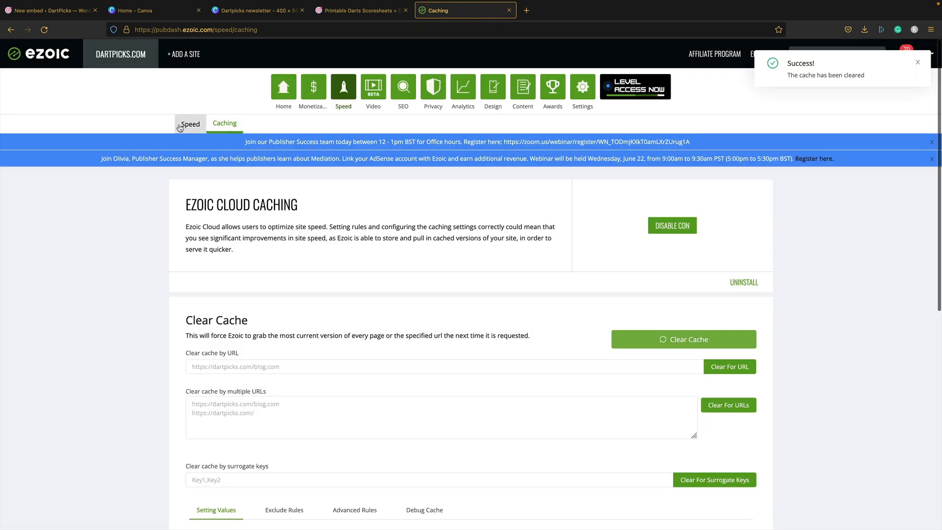
left_click(187, 124)
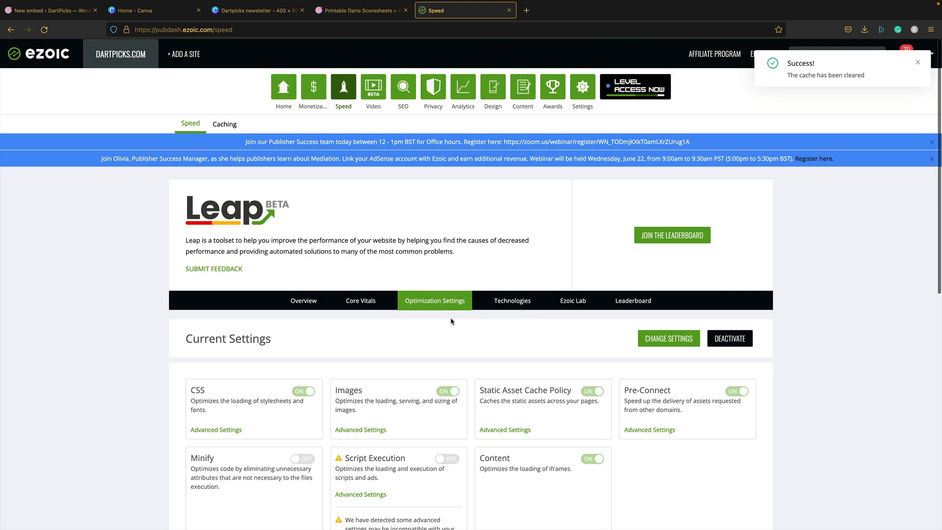
- Clear and confirm Ezoic's Leap optimization data, then open a new private Firefox window
scroll(490, 323, "down", 4)
left_click(732, 375)
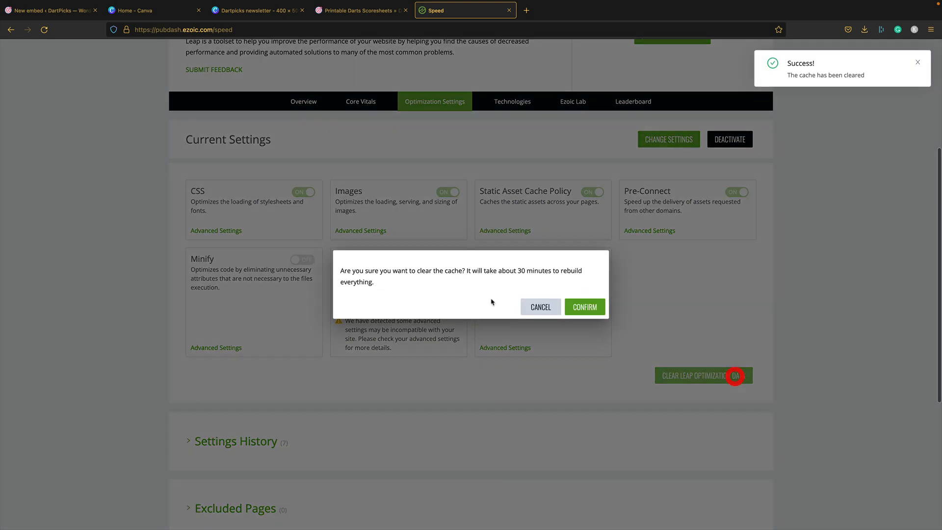
left_click(586, 304)
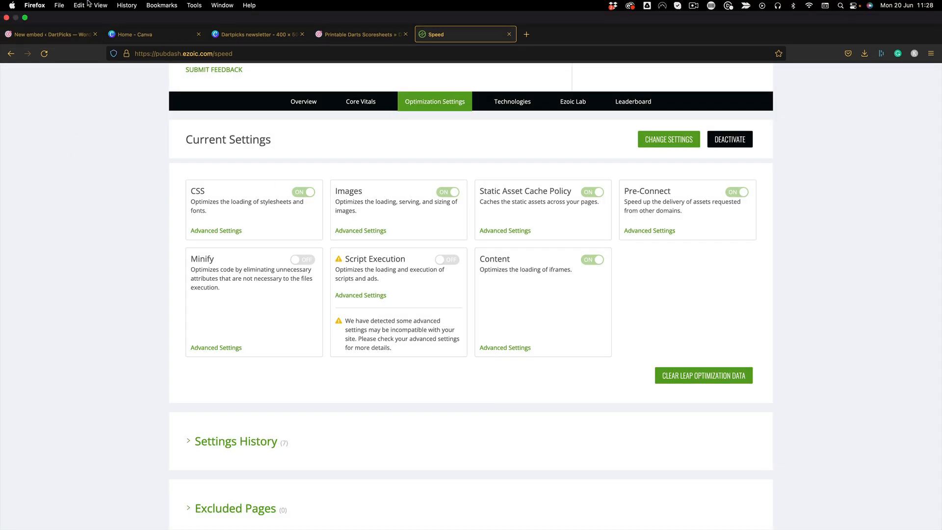
left_click(60, 4)
left_click(74, 38)
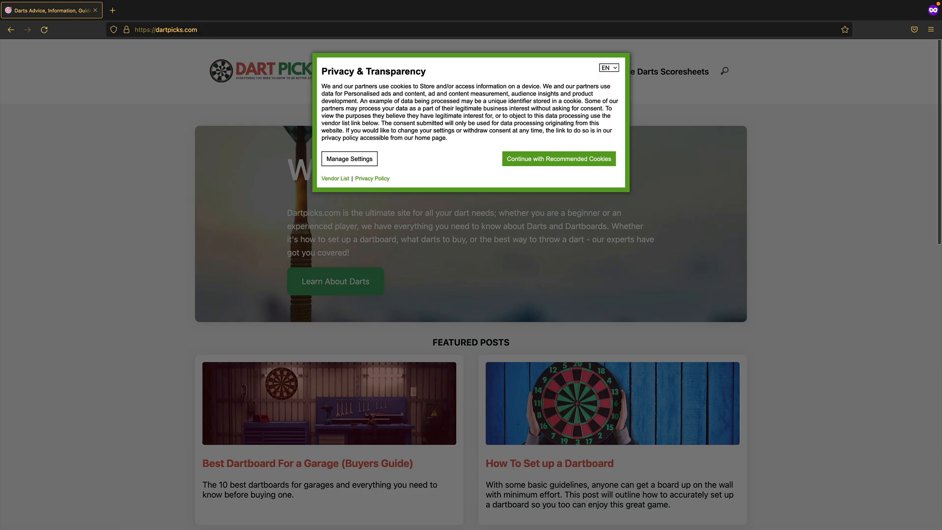
- Accept the recommended cookies and scroll down the garage dartboard post to the Scoresheets signup
left_click(521, 158)
scroll(467, 289, "down", 3)
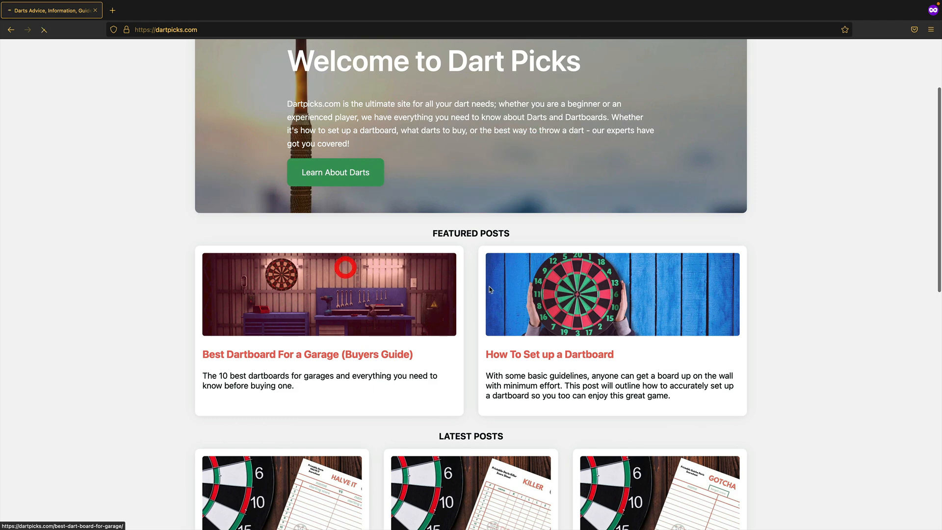
scroll(704, 213, "down", 8)
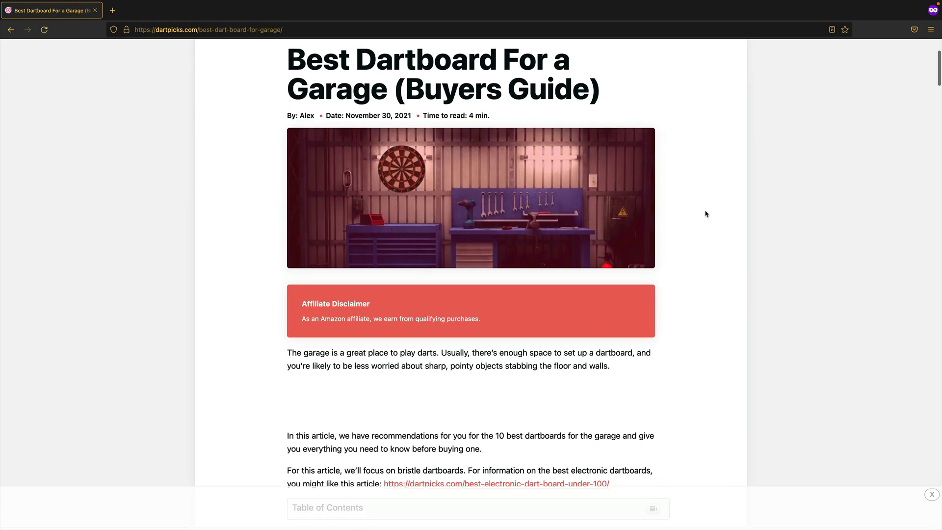
scroll(705, 214, "down", 12)
scroll(703, 213, "down", 20)
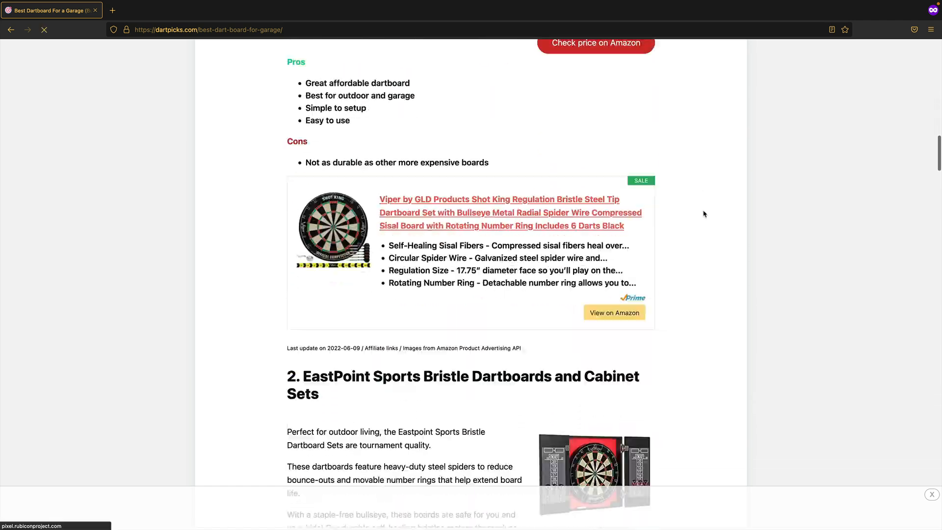
scroll(703, 214, "down", 20)
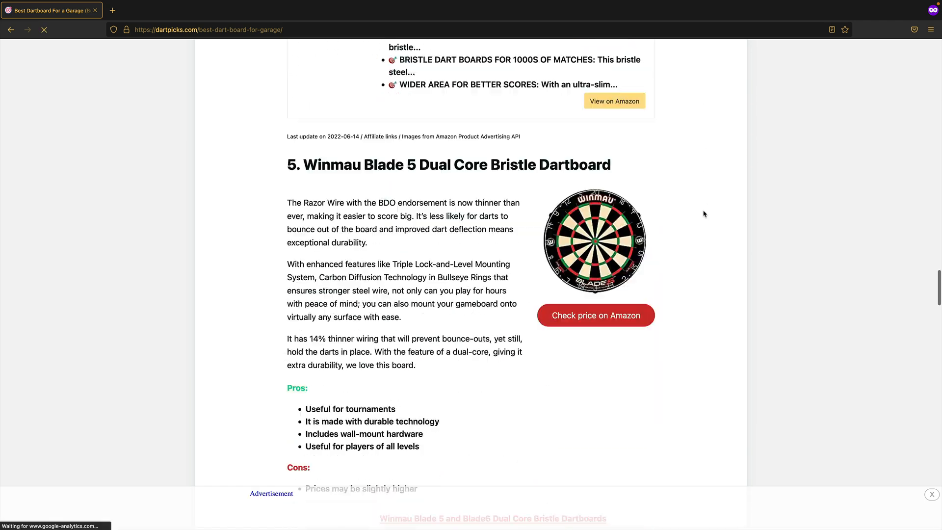
scroll(716, 233, "down", 20)
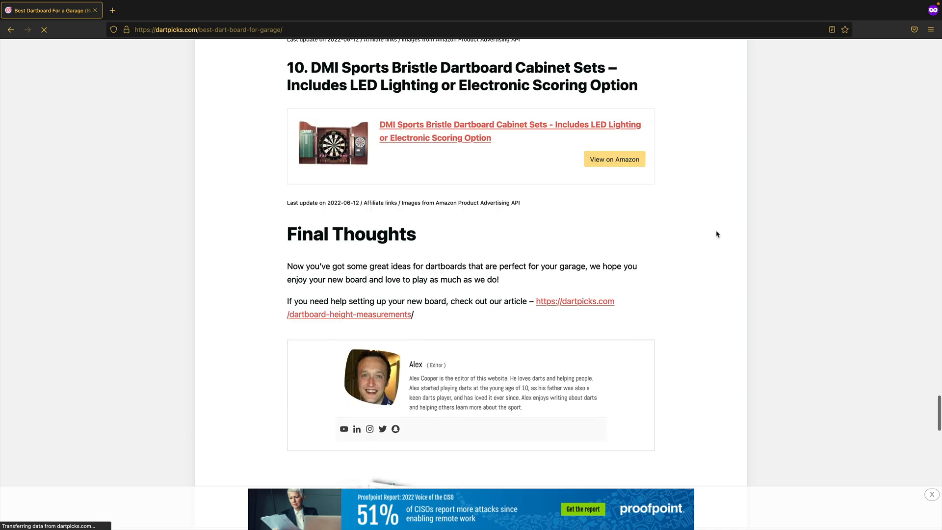
scroll(716, 233, "down", 3)
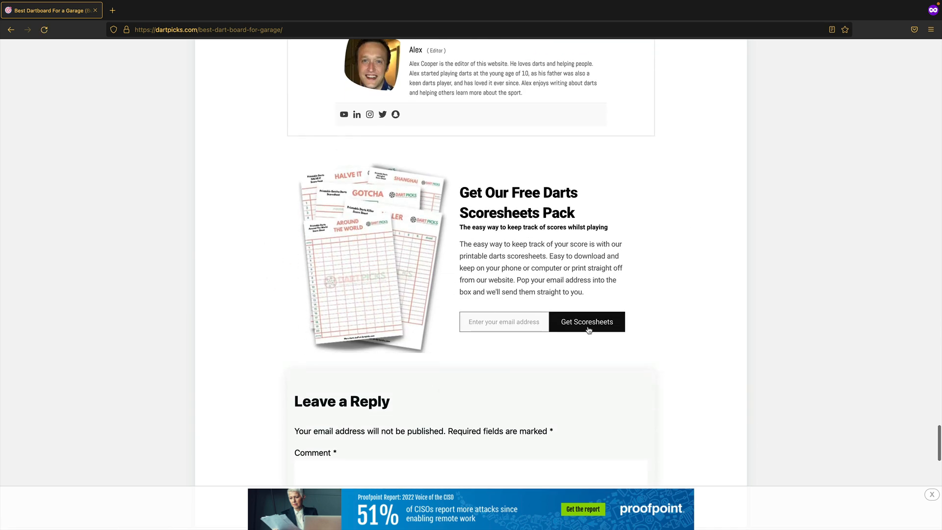
scroll(680, 305, "down", 1)
- Enter a test email in the Free Darts Scoresheets signup and submit it with Get Scoresheets
left_click(497, 317)
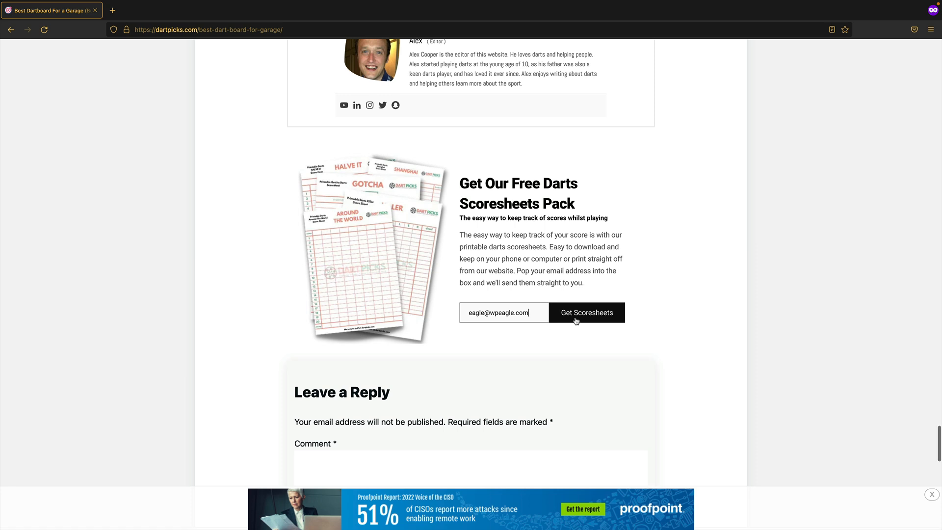
left_click(606, 312)
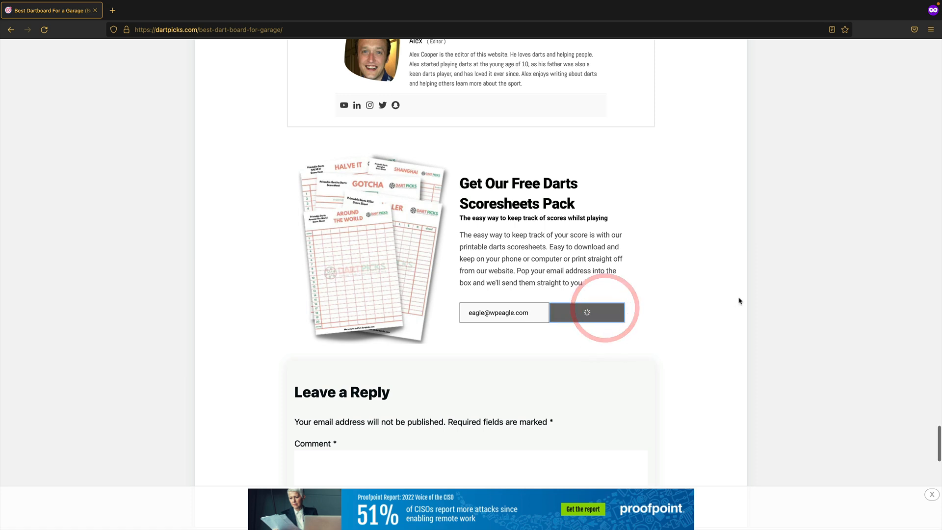